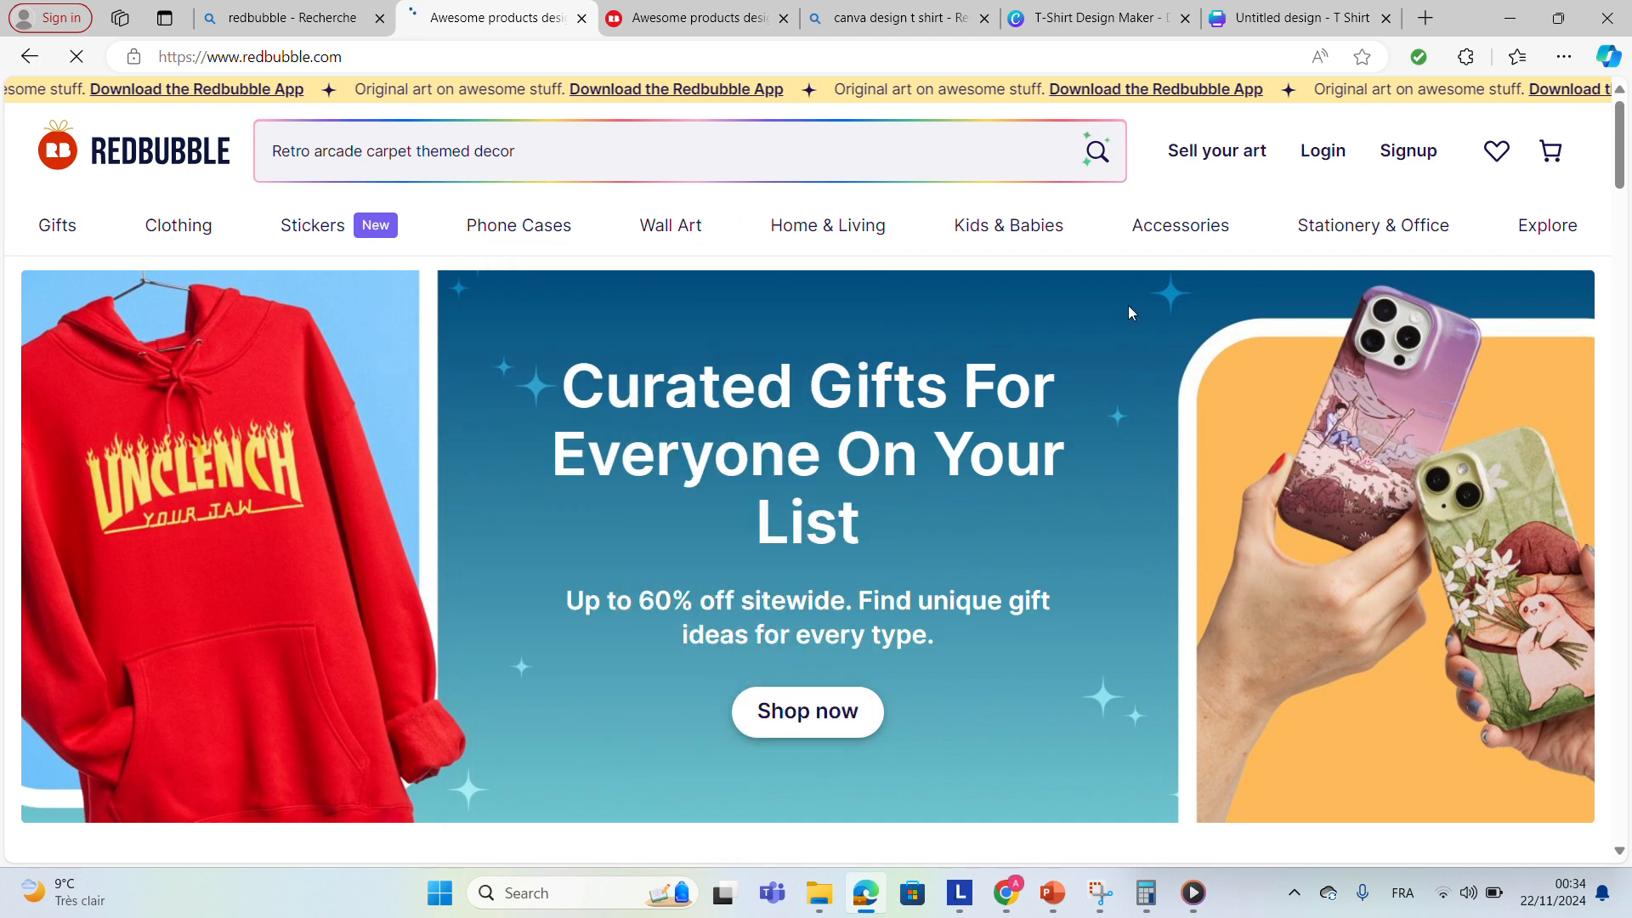
# Open Redbubble's artist signup page through Sell your art and Start selling.
pyautogui.click(1212, 177)
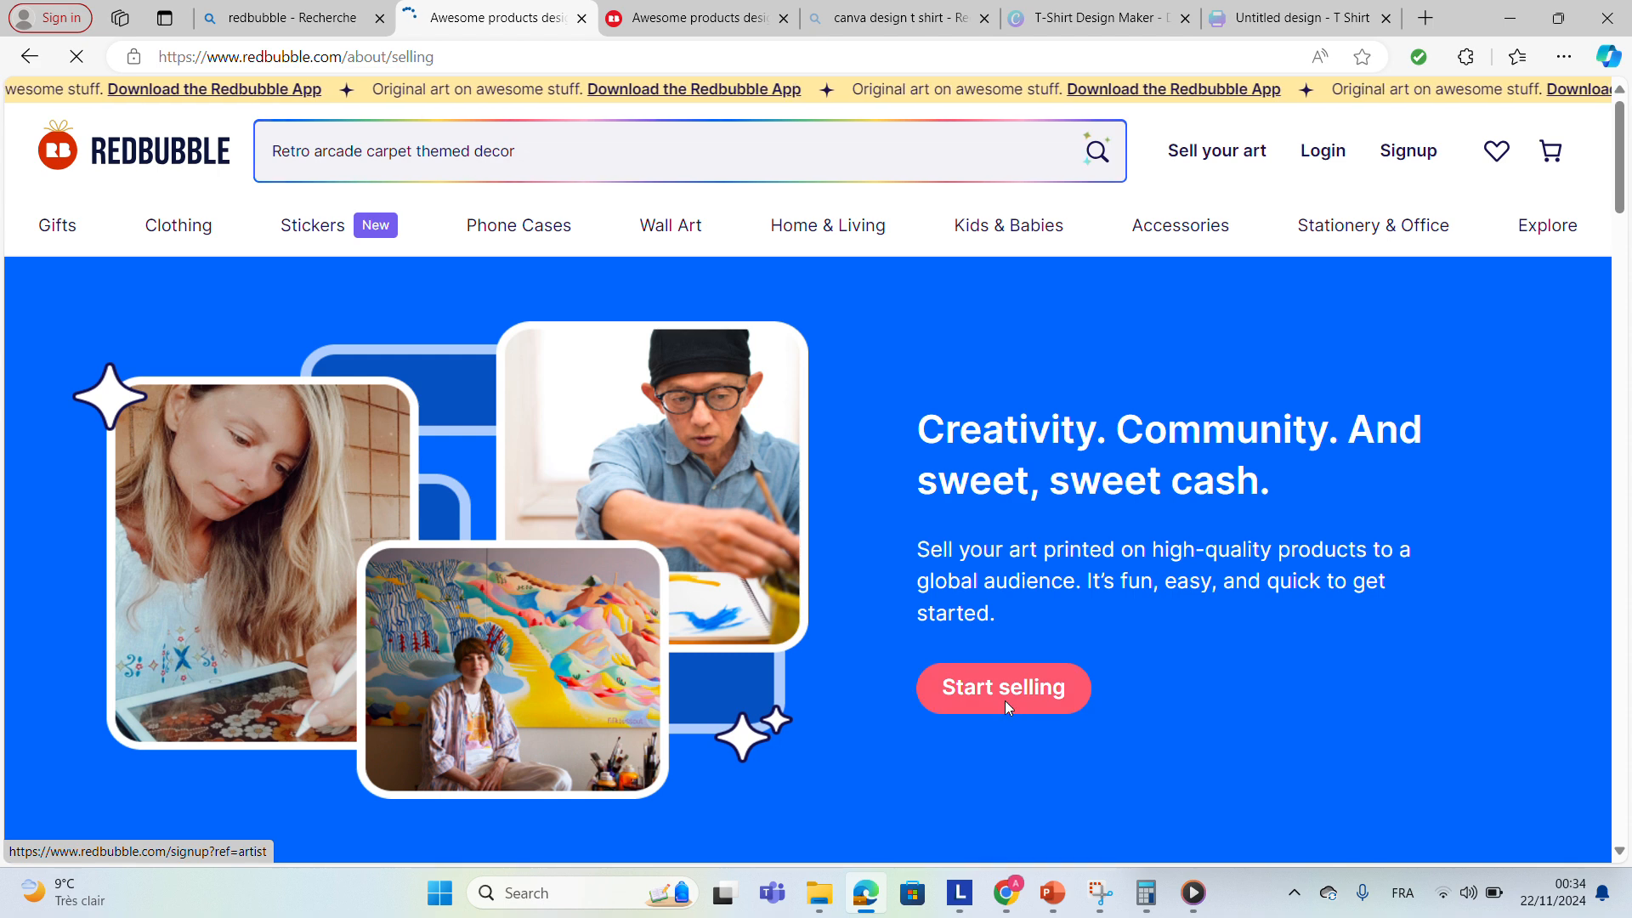
pyautogui.click(1005, 705)
# Examine the artist signup form's email, username and password fields.
pyautogui.click(714, 648)
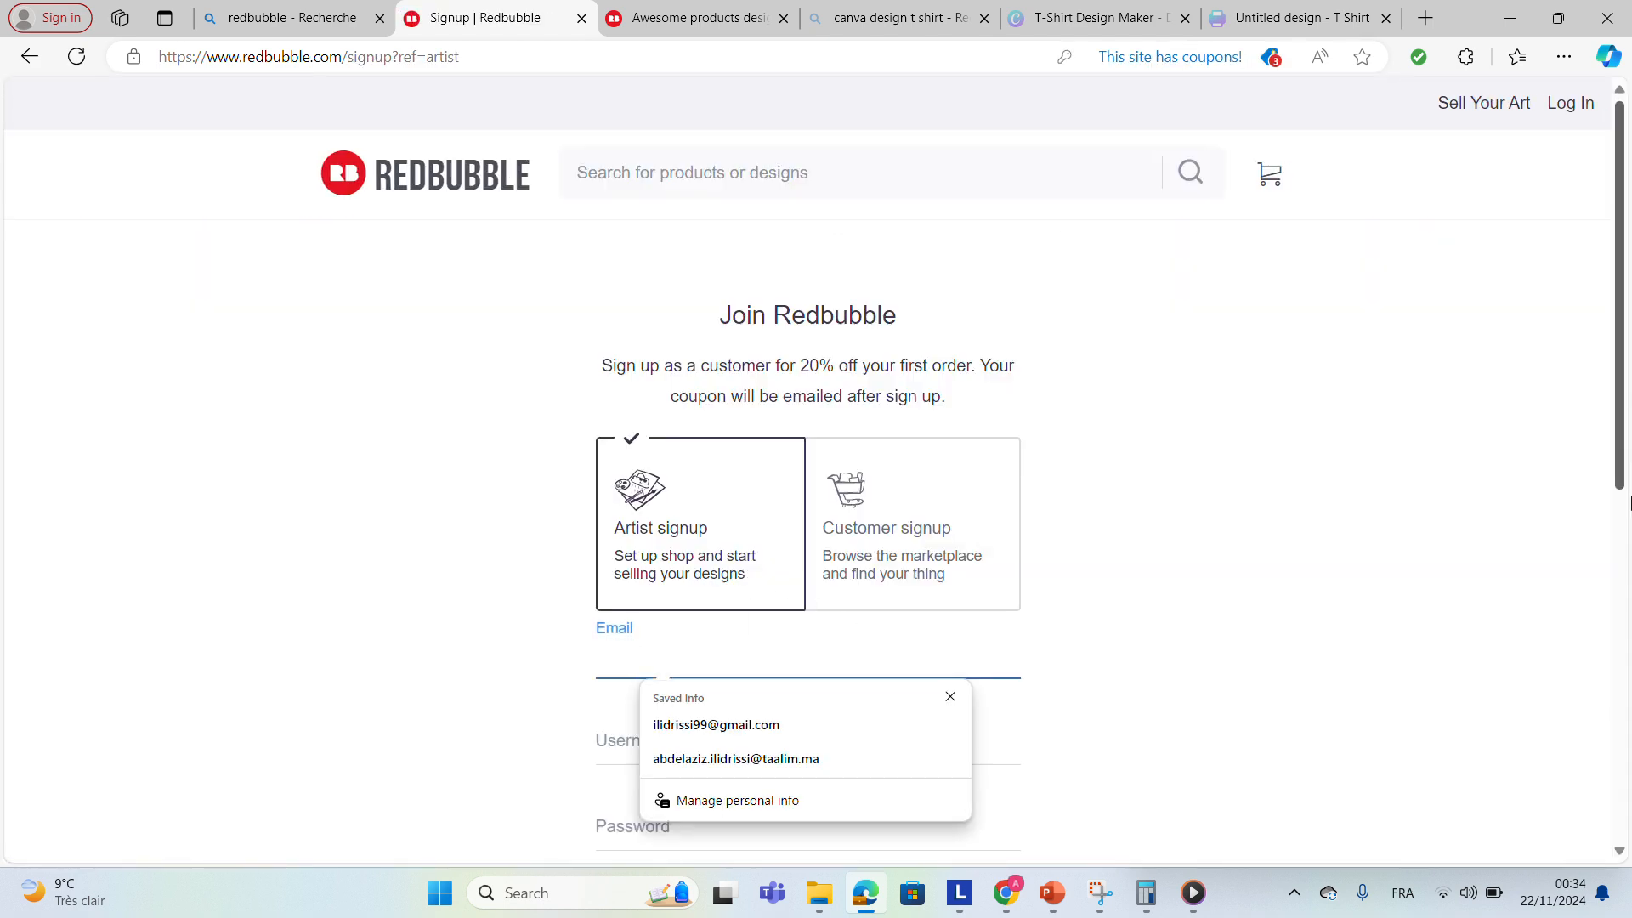
pyautogui.click(1402, 554)
pyautogui.moveTo(1620, 470); pyautogui.dragTo(1620, 584)
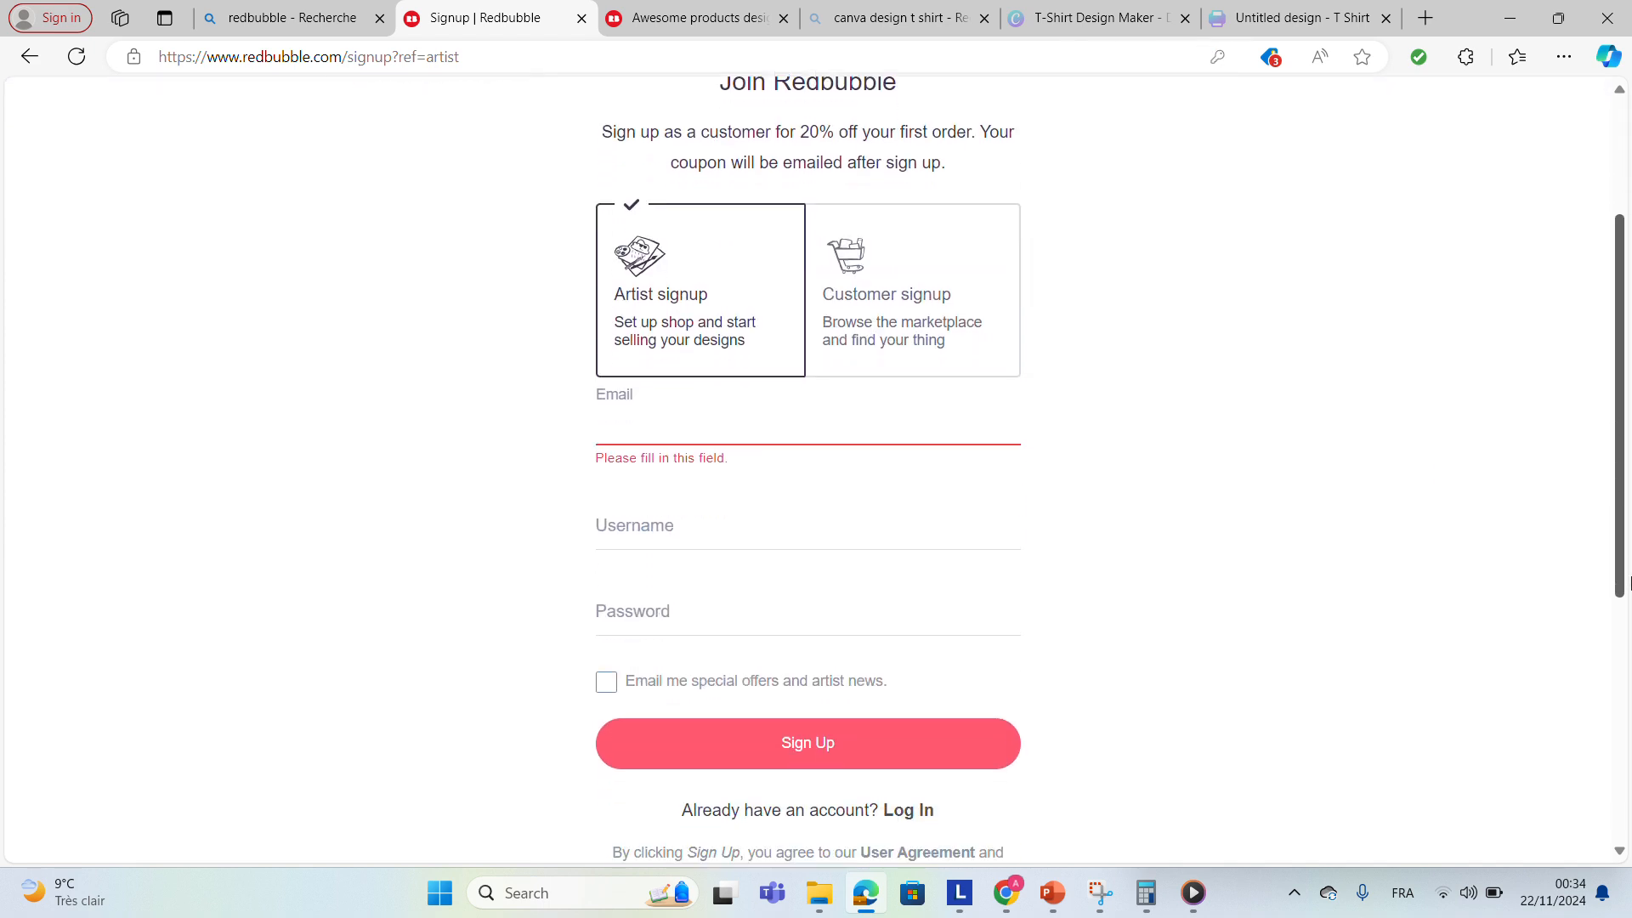
pyautogui.scroll(-1, 951, 491)
pyautogui.click(676, 381)
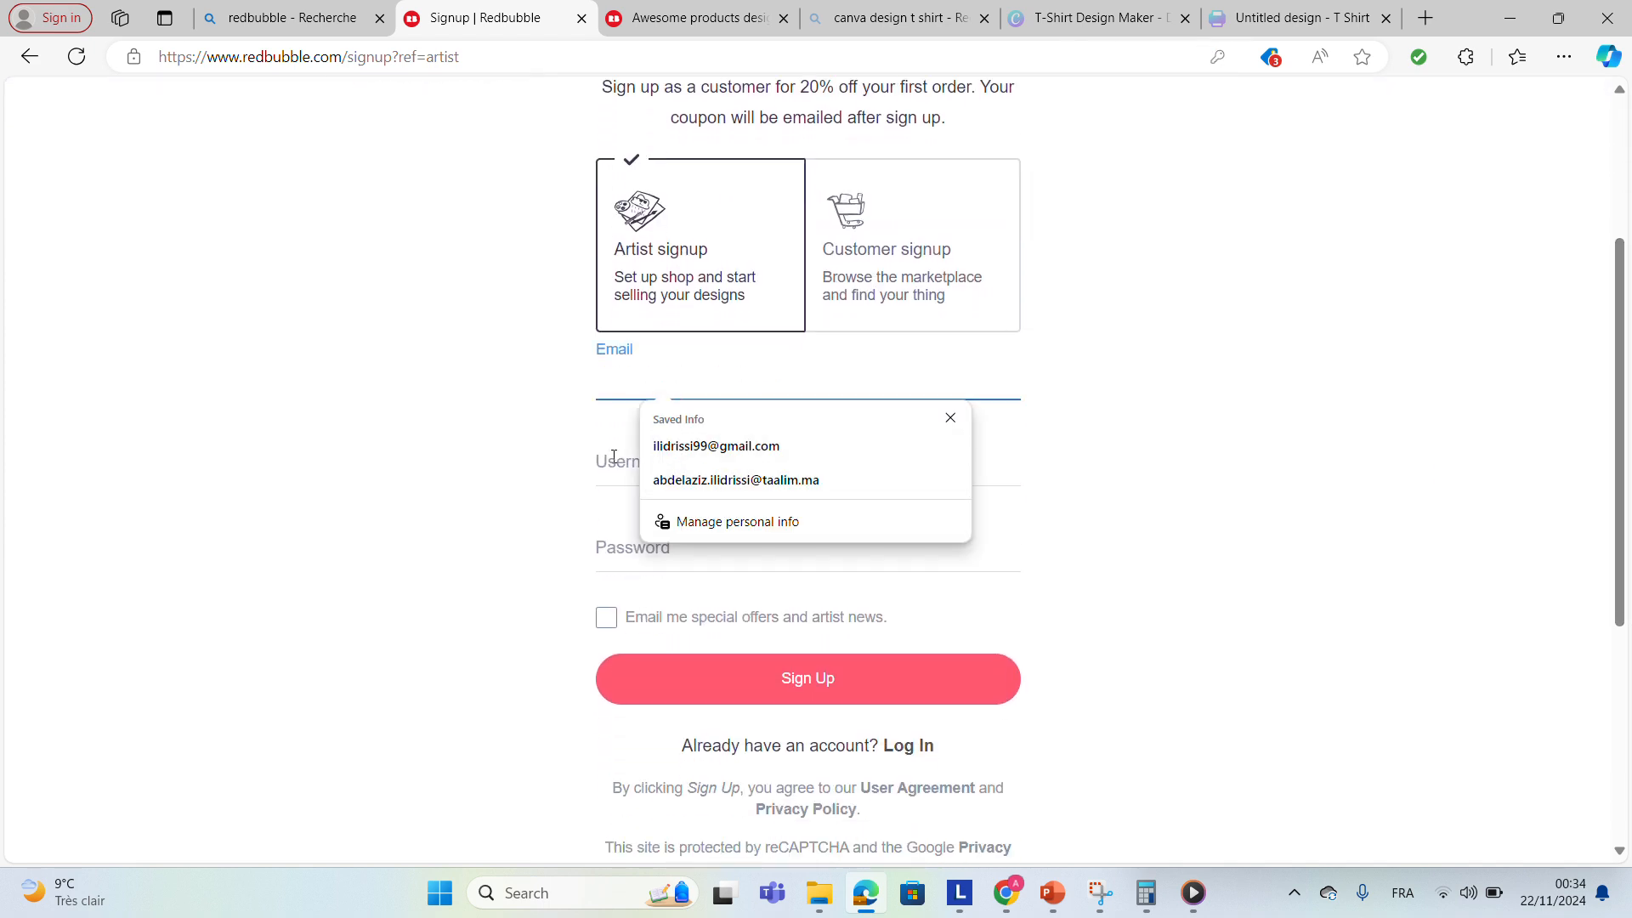
pyautogui.click(646, 471)
pyautogui.click(631, 599)
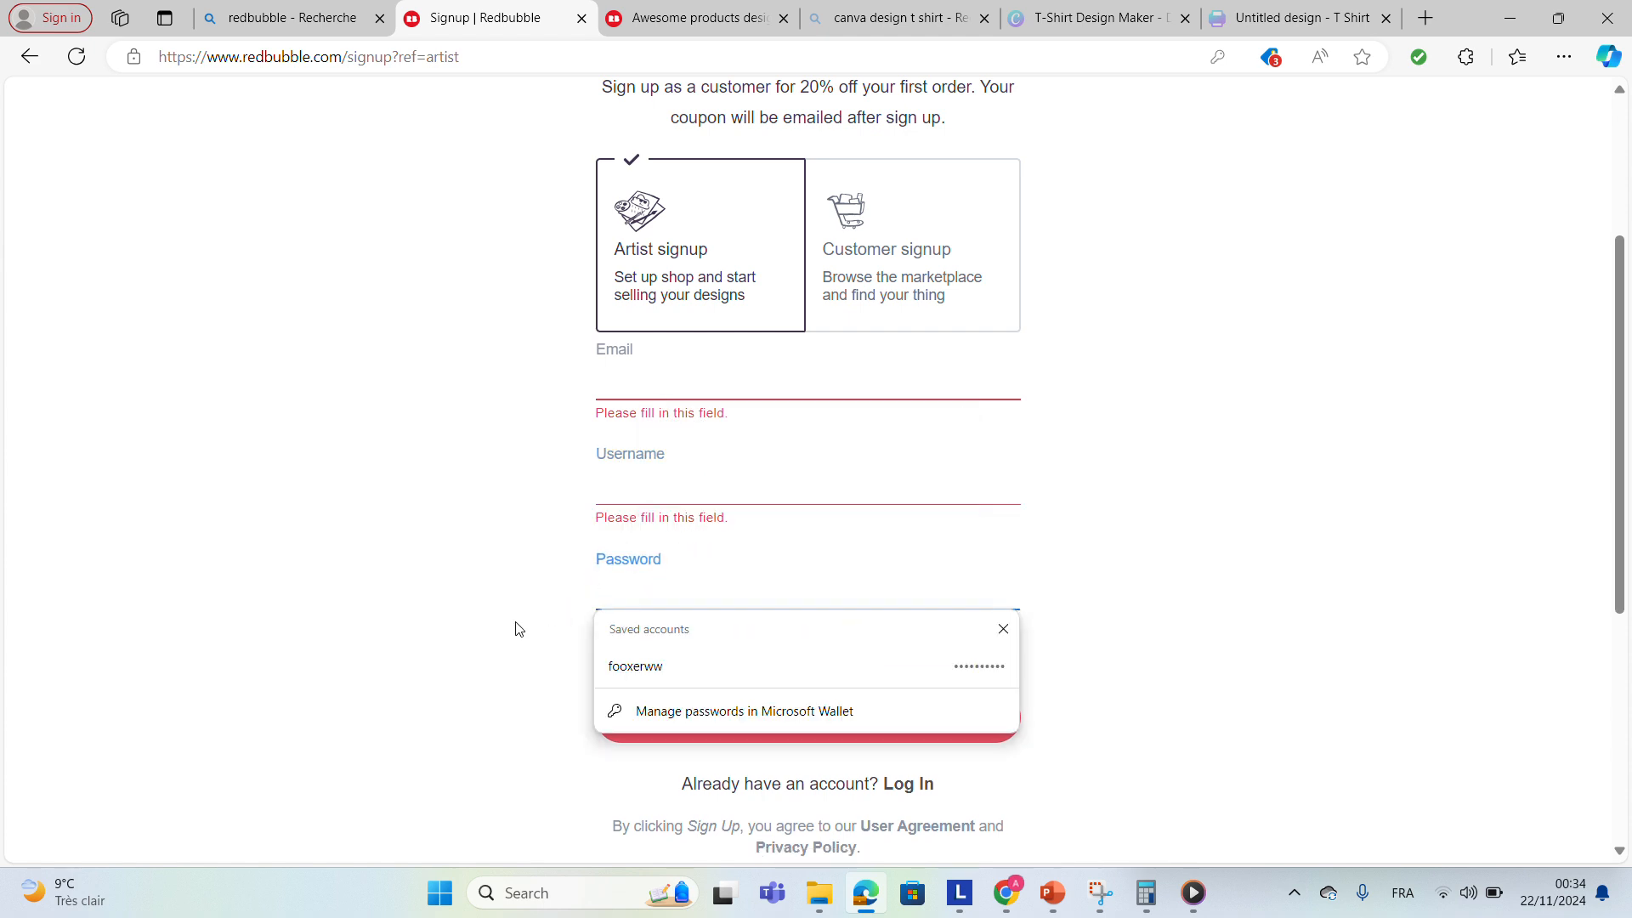
pyautogui.click(625, 708)
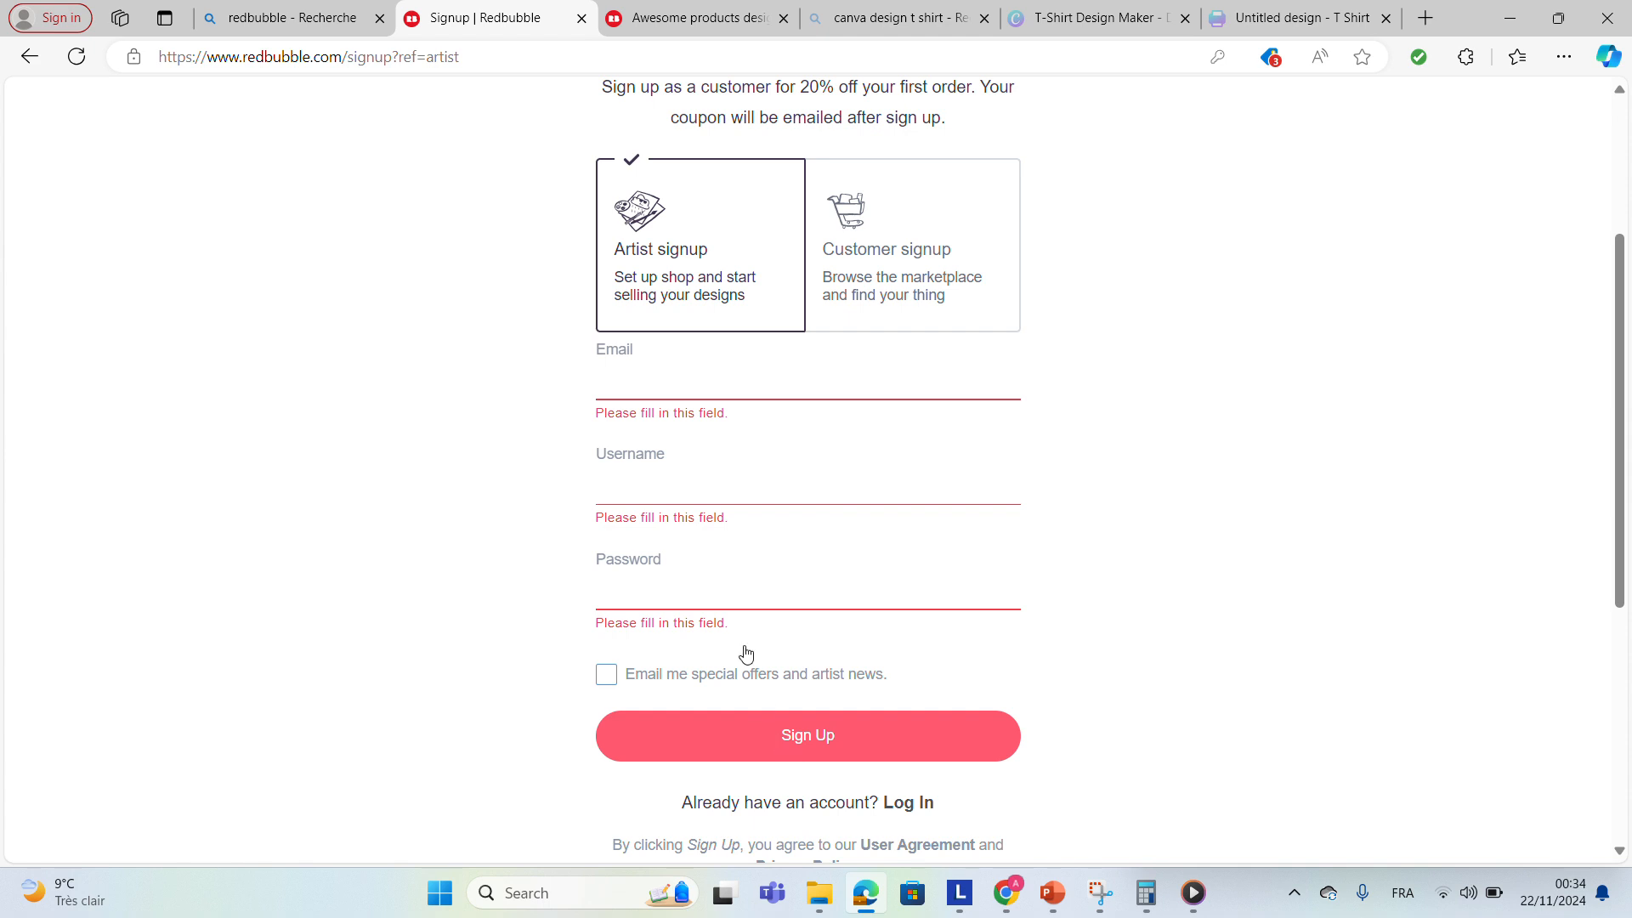
pyautogui.click(701, 395)
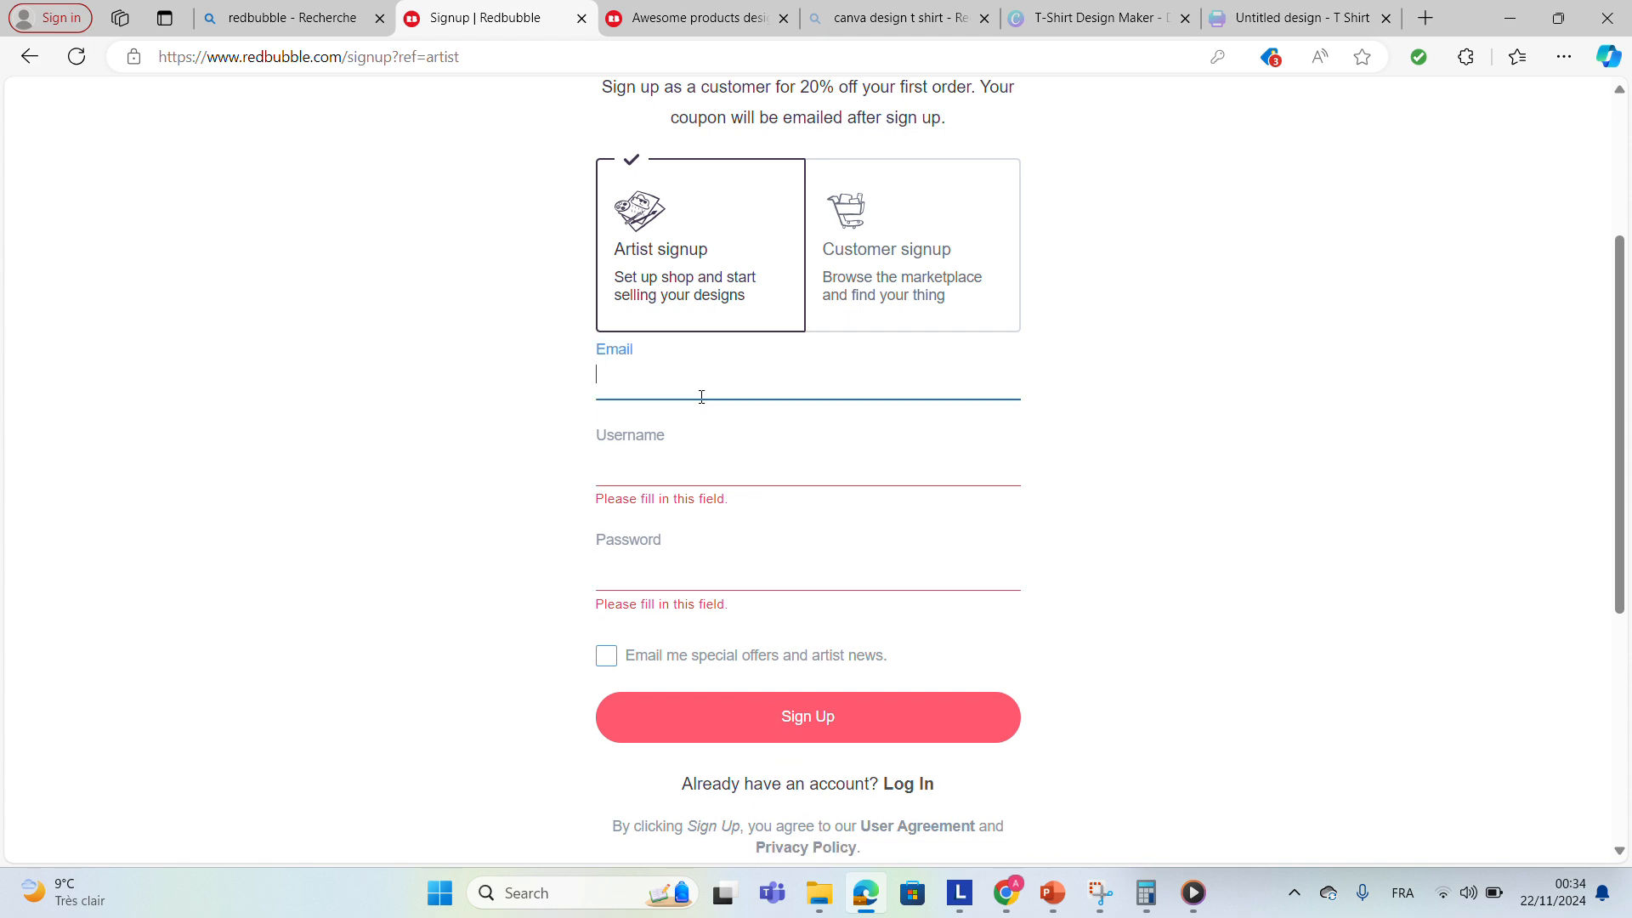
pyautogui.click(531, 377)
# Switch to the Redbubble dashboard, open Add new work and start an upload, cancelling the file dialog.
pyautogui.click(699, 37)
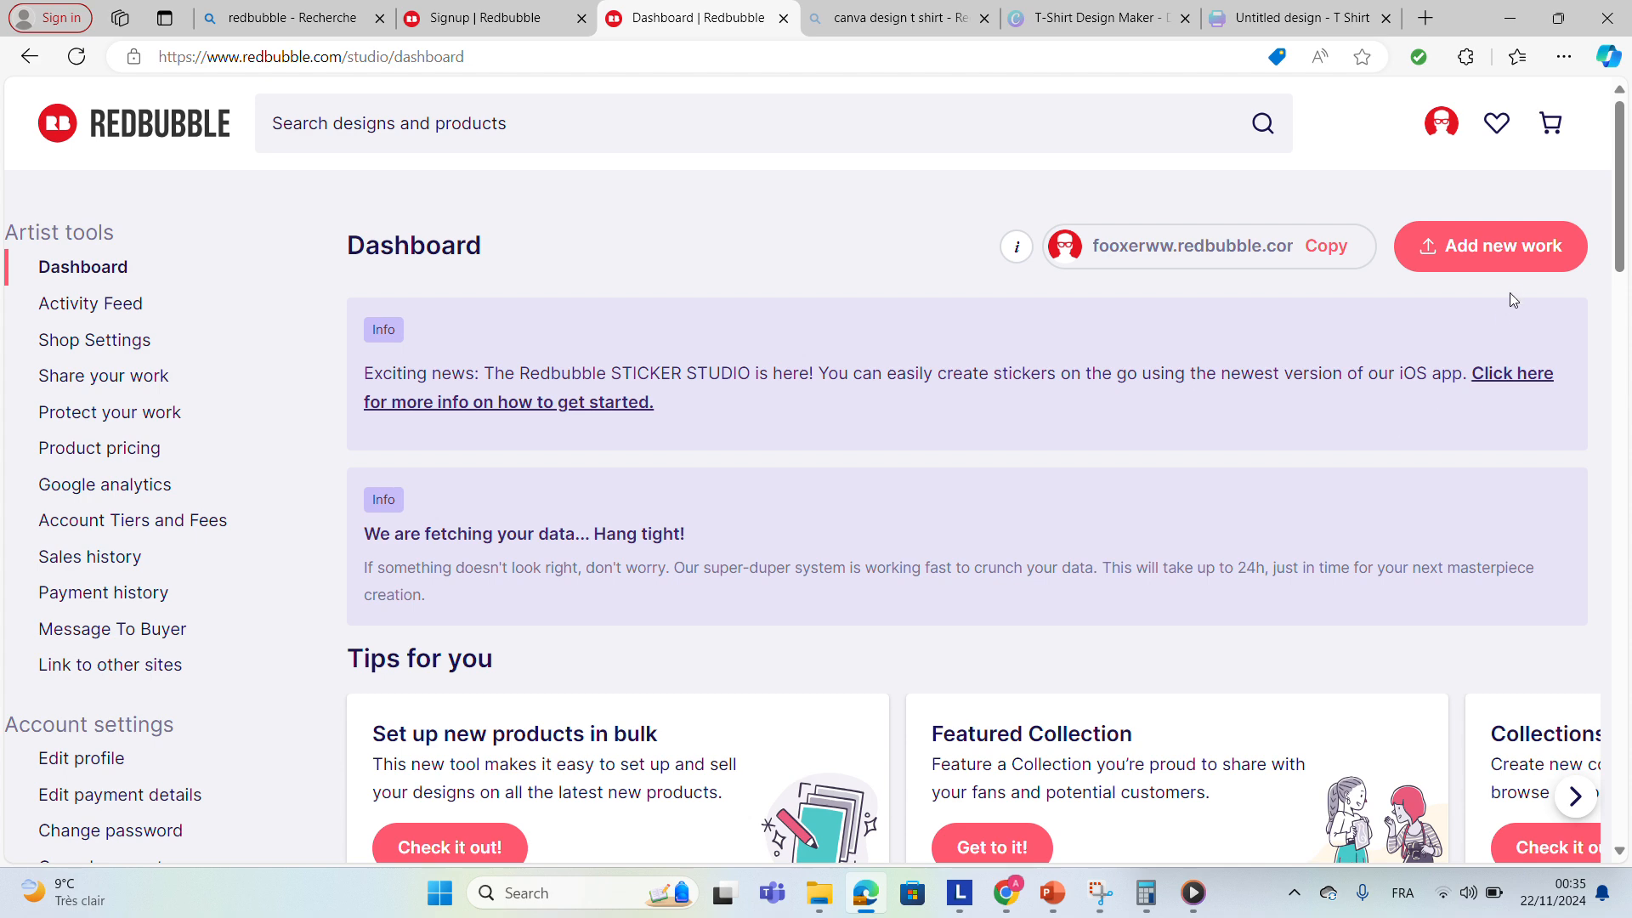
pyautogui.click(1525, 264)
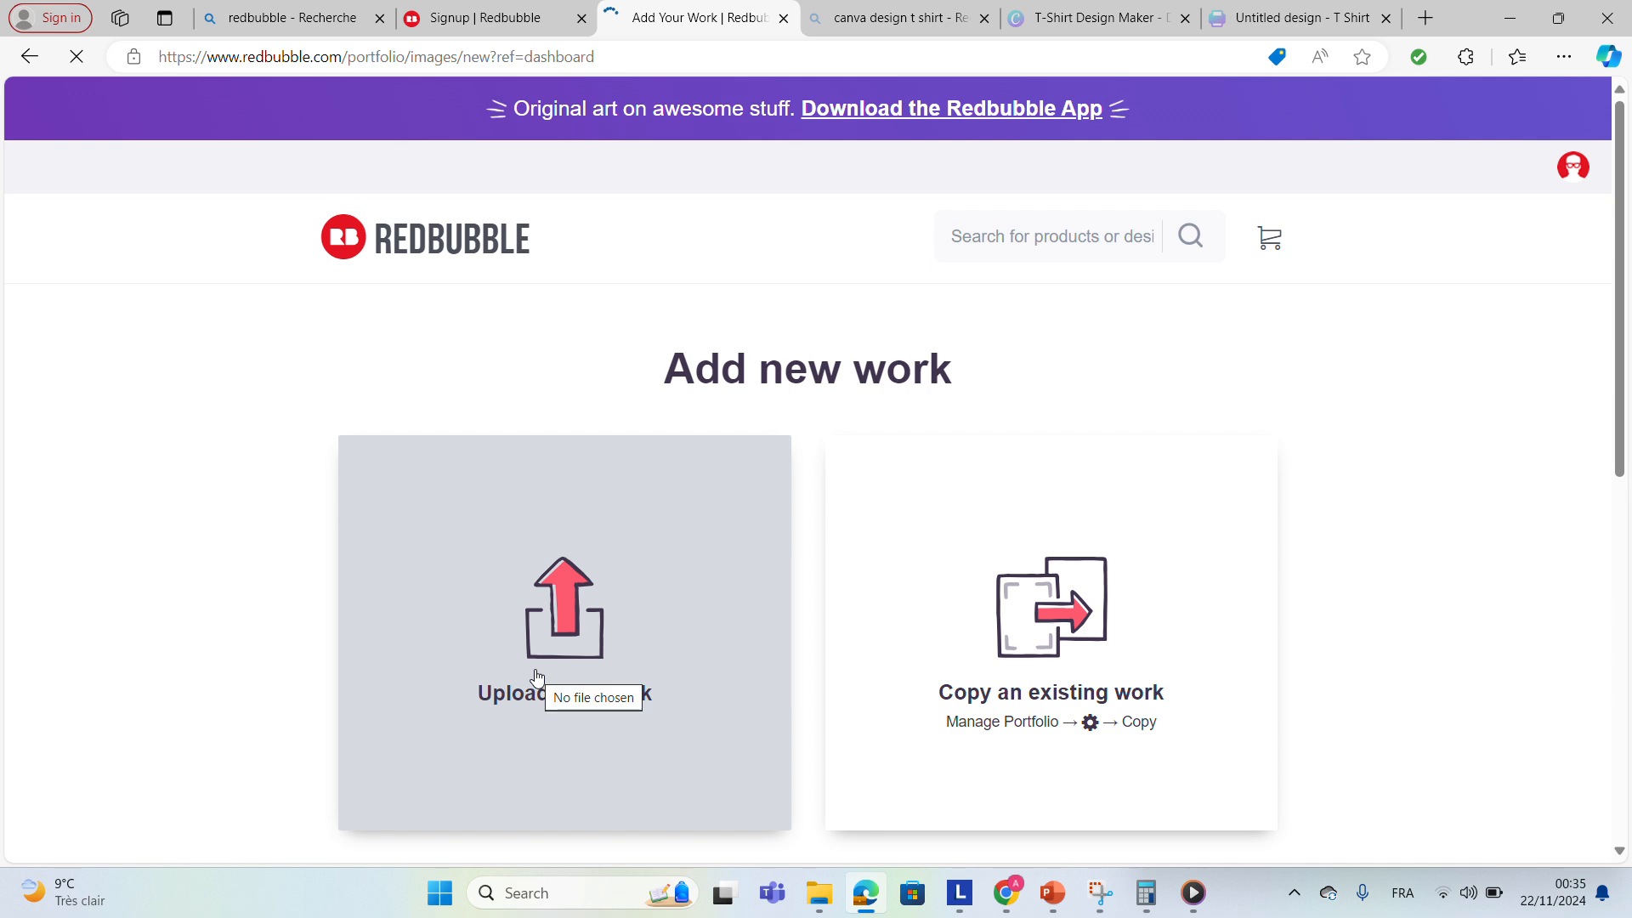
pyautogui.click(536, 677)
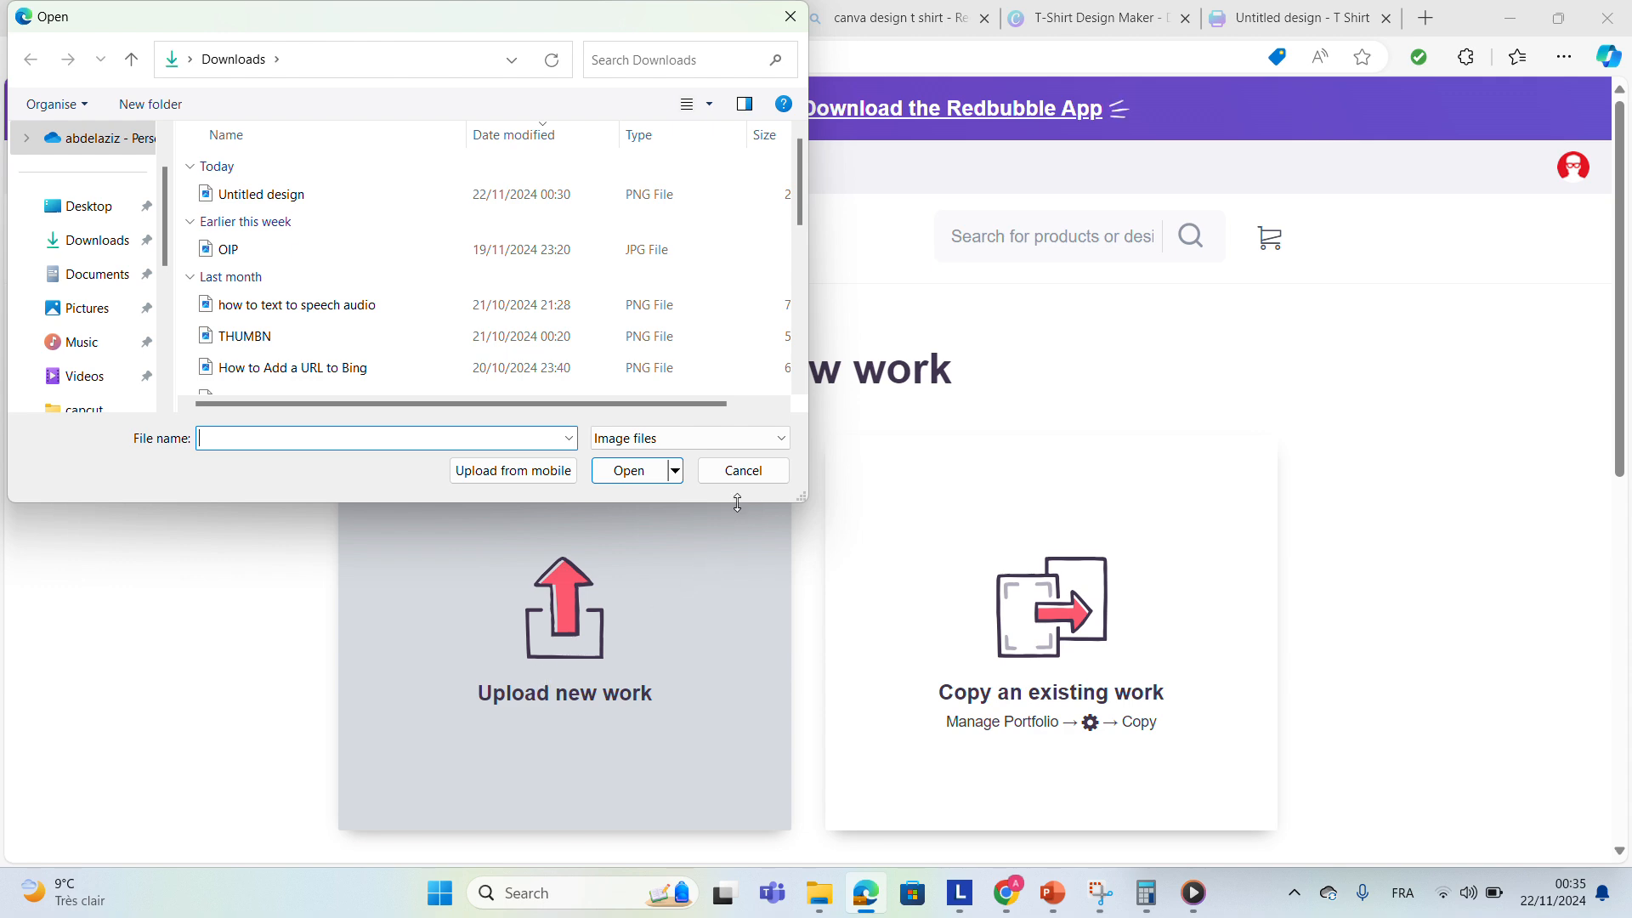
pyautogui.click(747, 470)
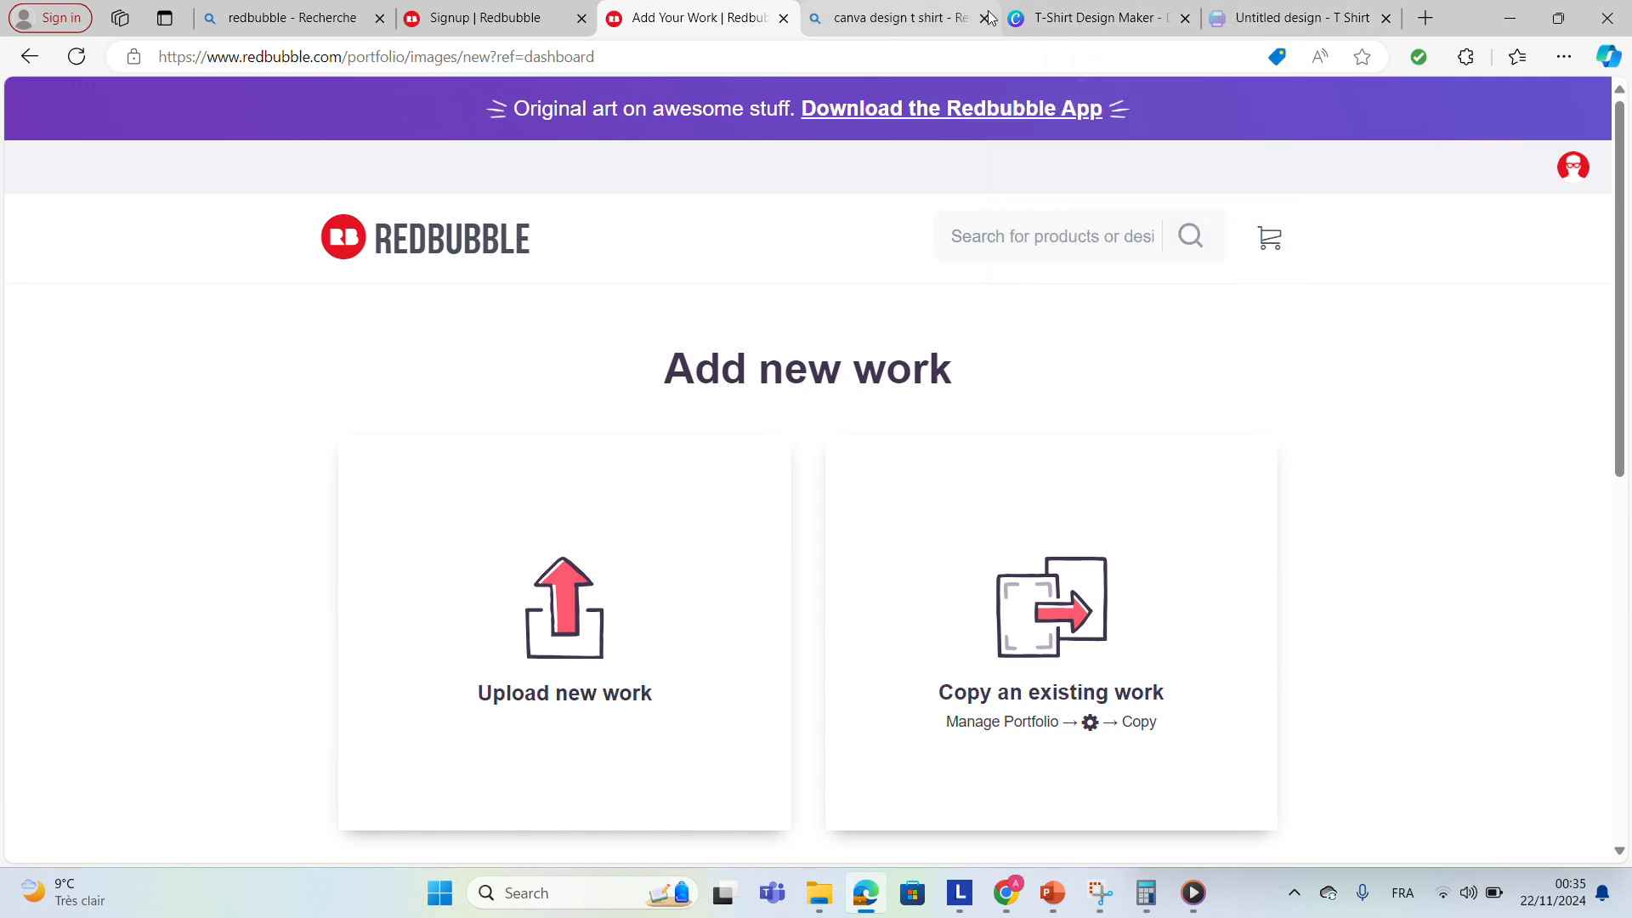
# Open Canva's T-Shirt Design Maker from the search results and create a new T-shirt design.
pyautogui.click(918, 18)
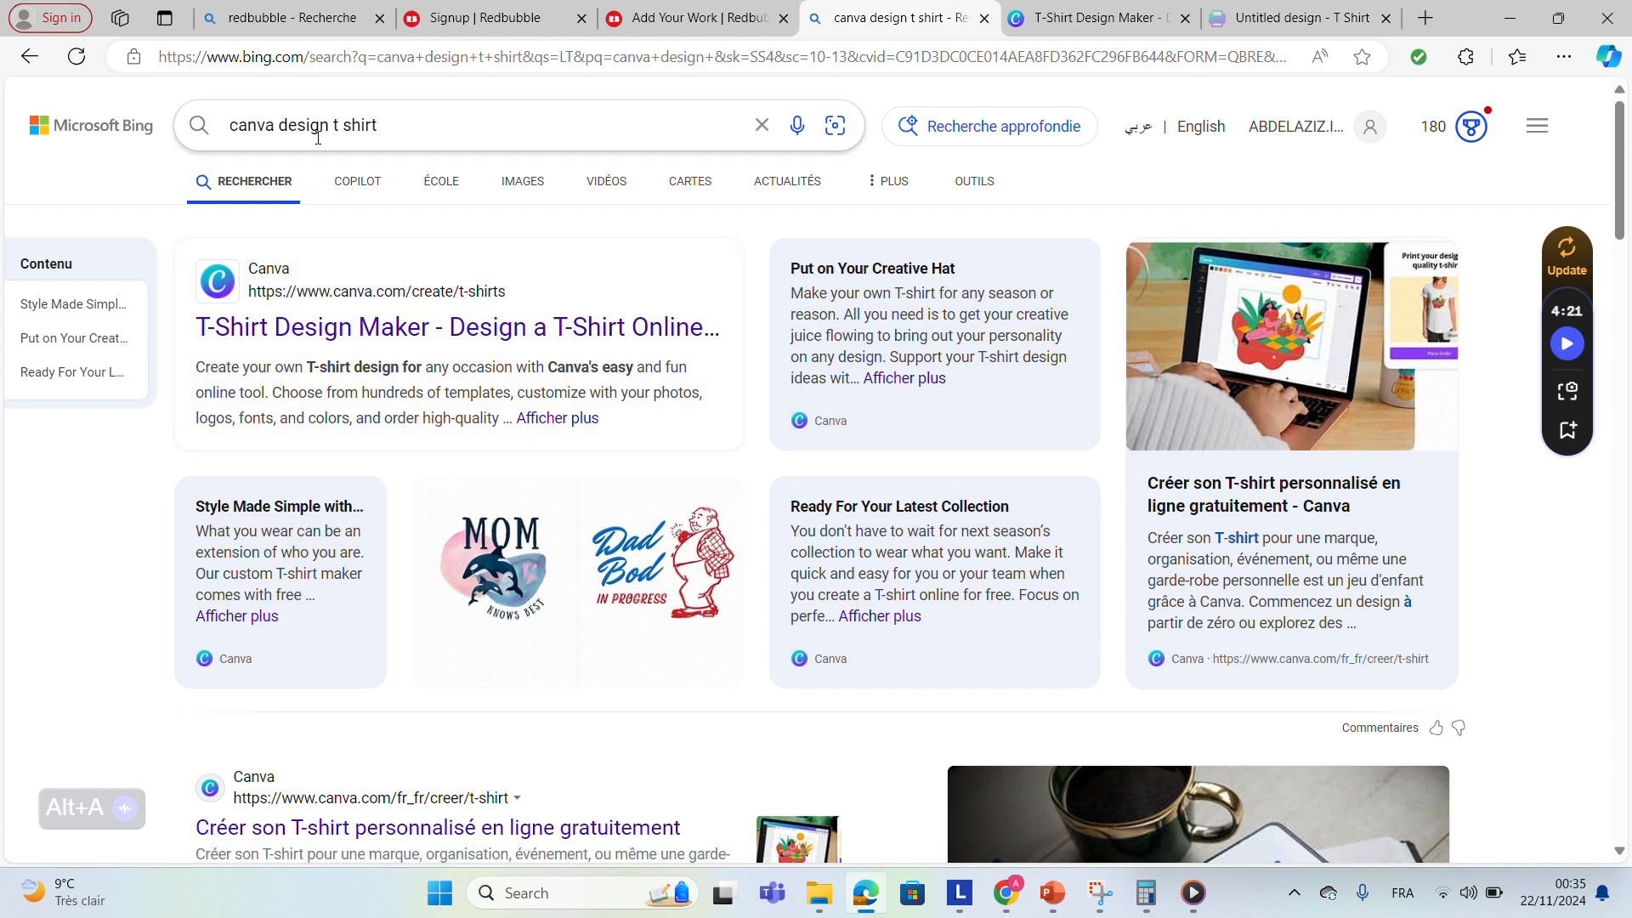
pyautogui.click(473, 329)
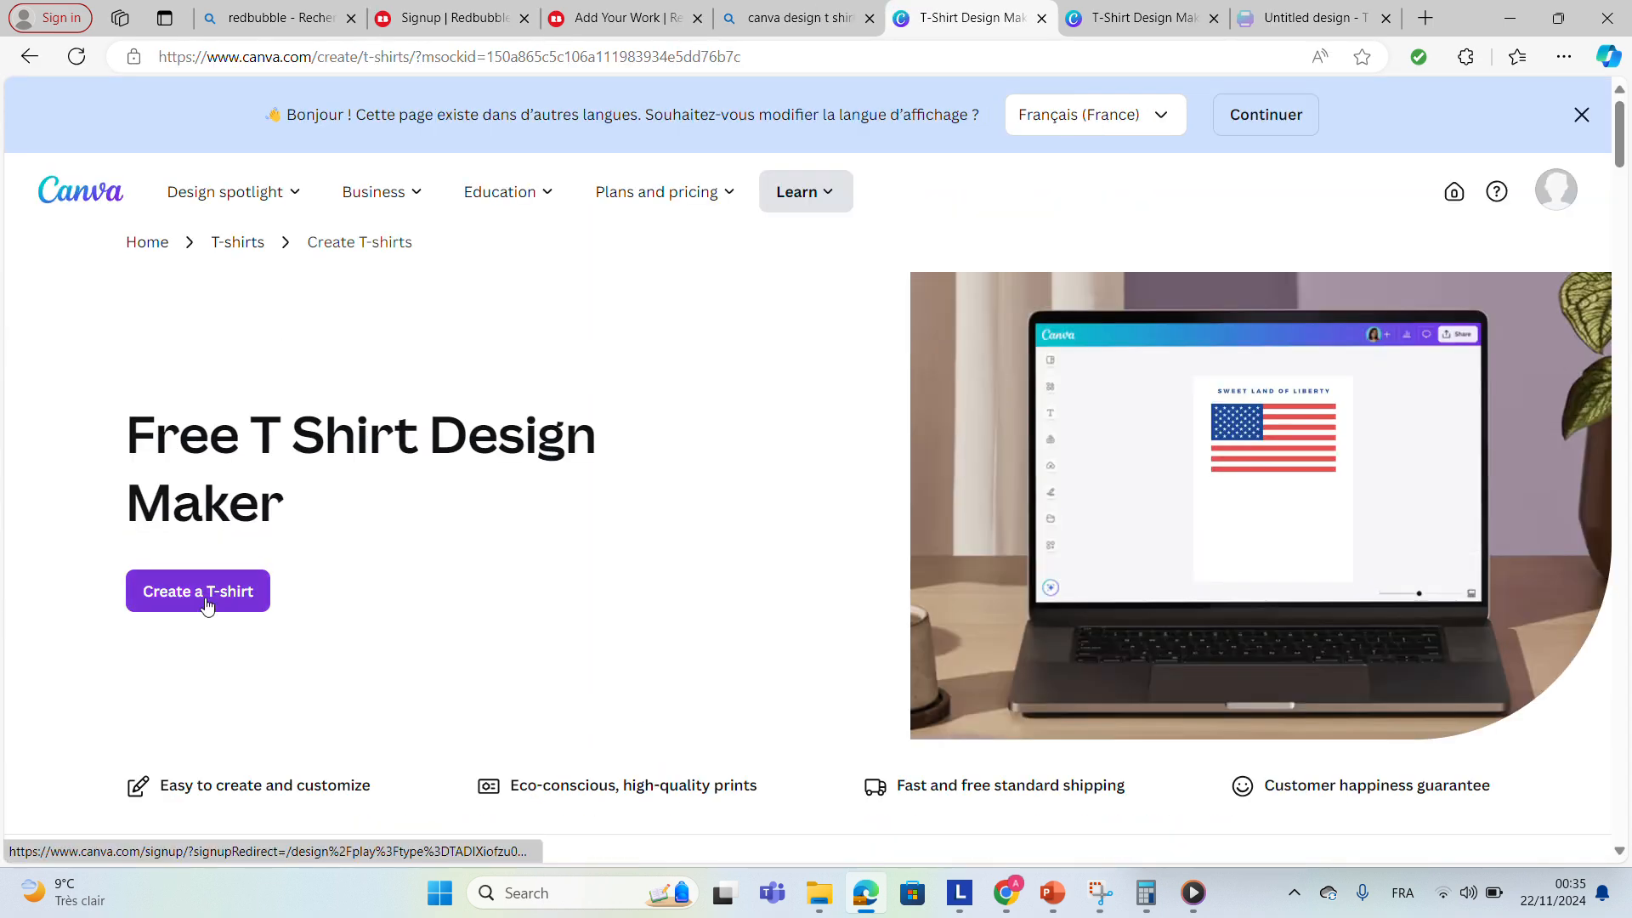
pyautogui.click(208, 595)
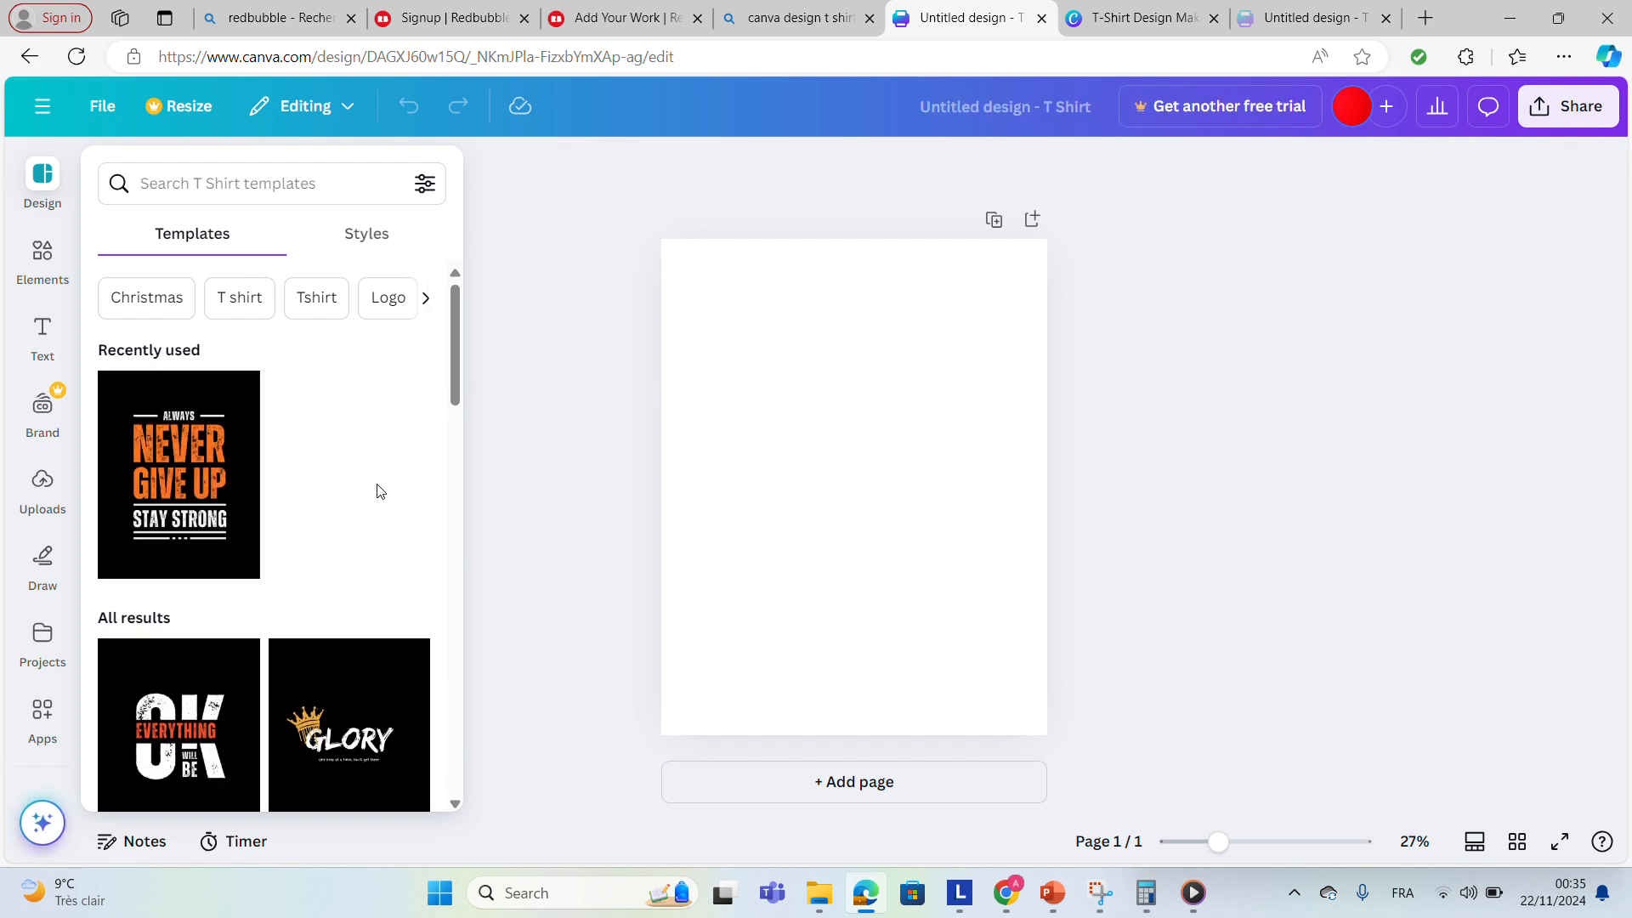
# Apply the Colorful Vintage Retro Sunset T-Shirt template to the design.
pyautogui.moveTo(456, 379); pyautogui.dragTo(463, 409)
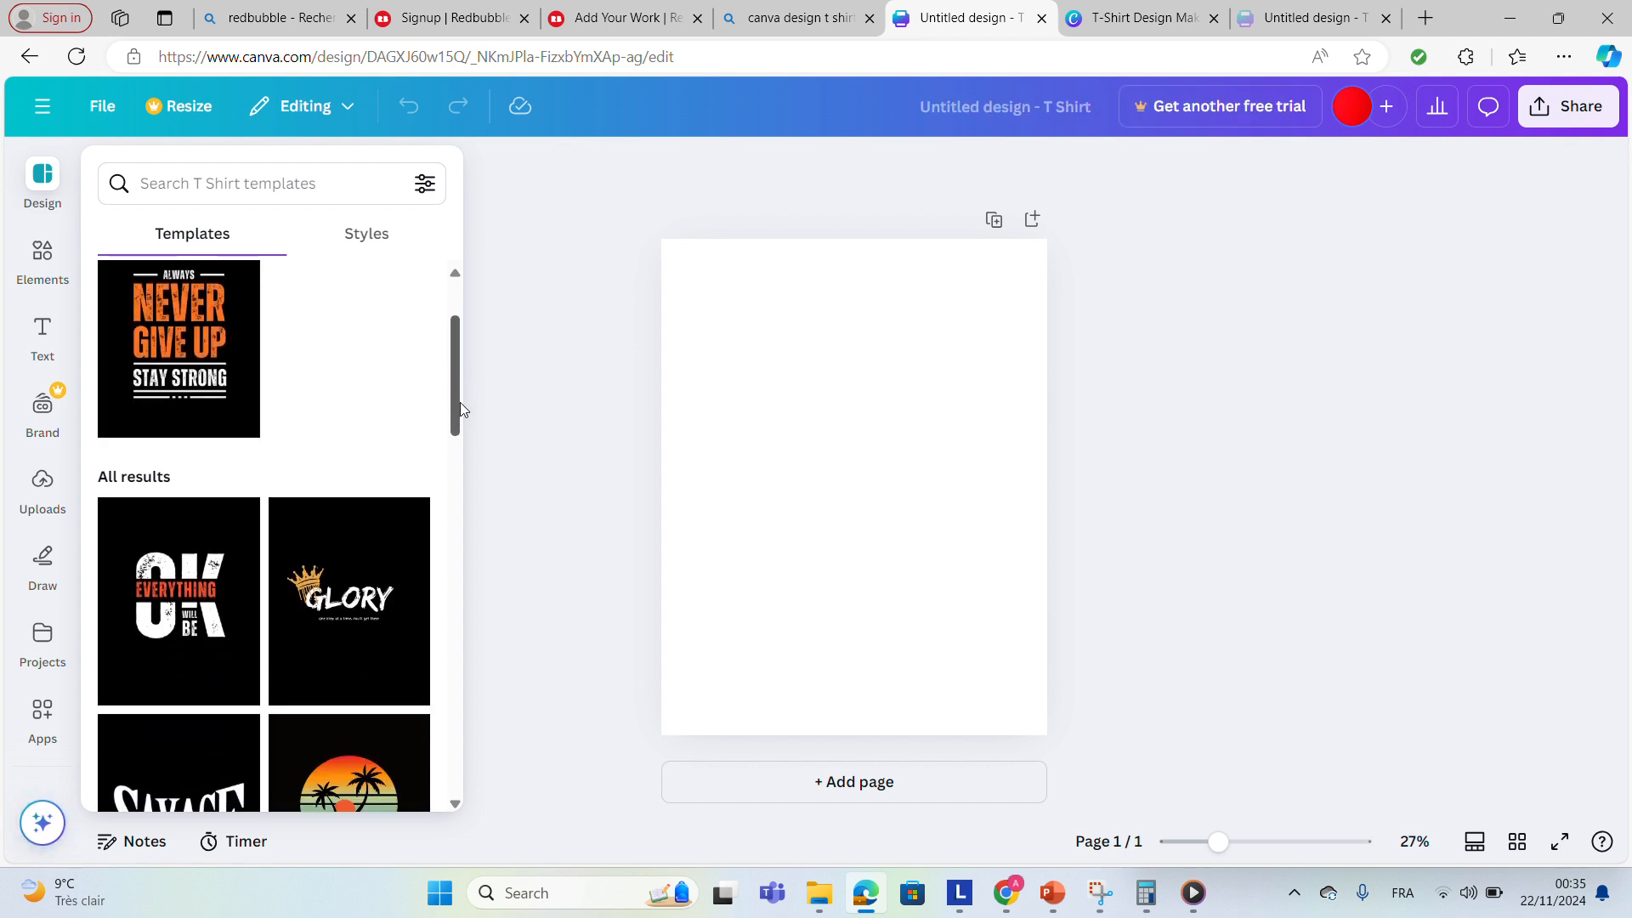
pyautogui.click(331, 606)
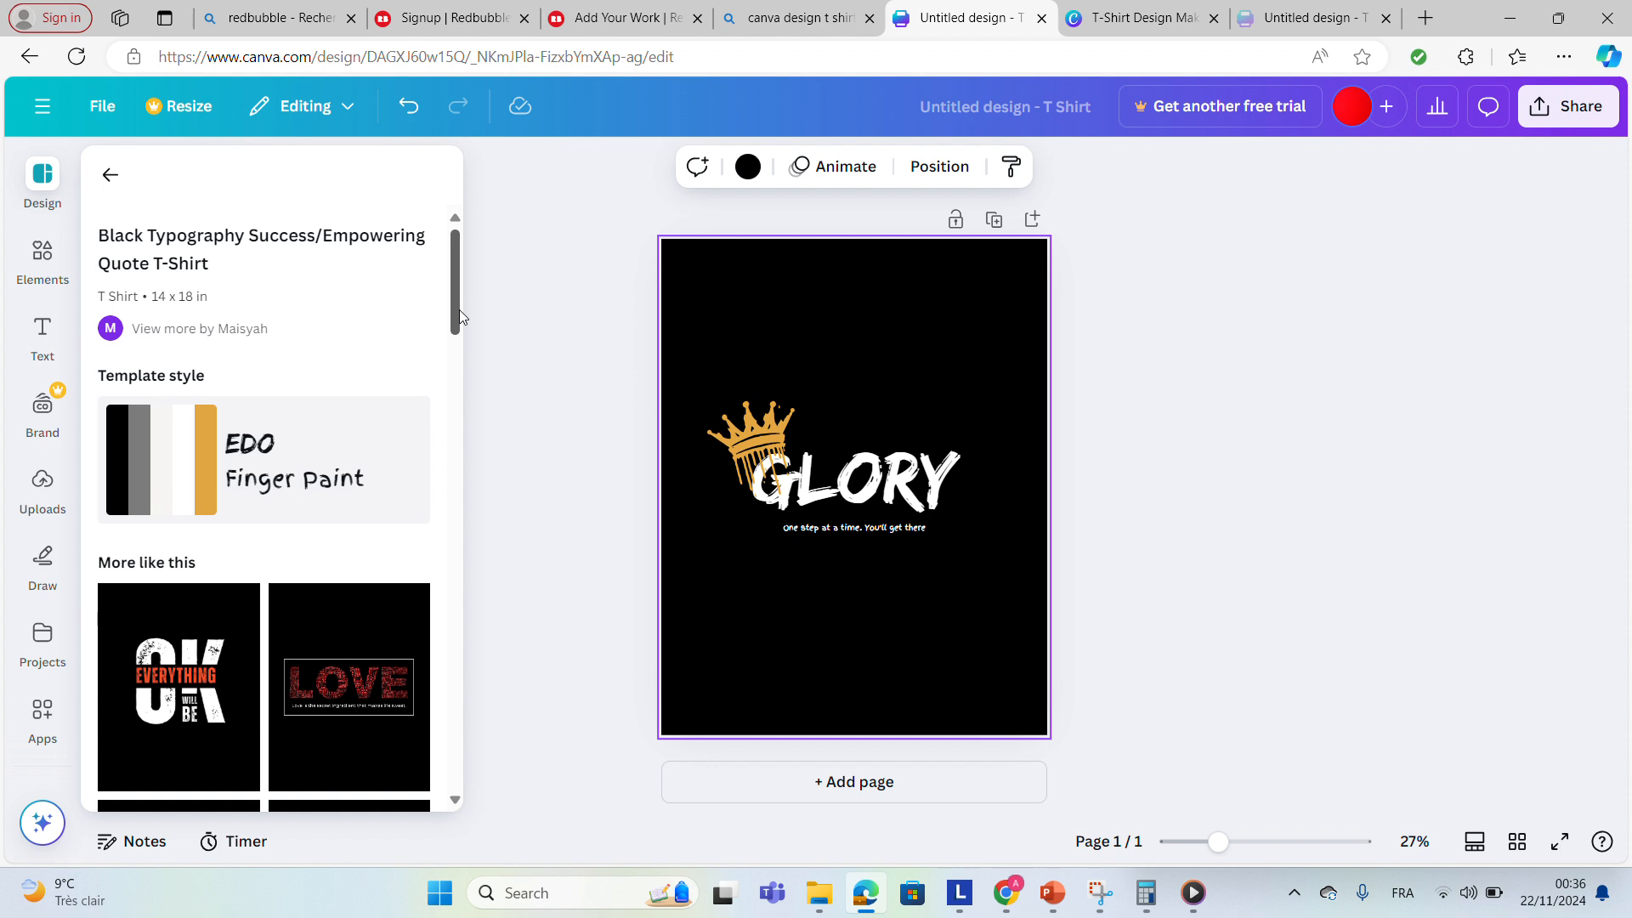
pyautogui.moveTo(459, 316); pyautogui.dragTo(445, 592)
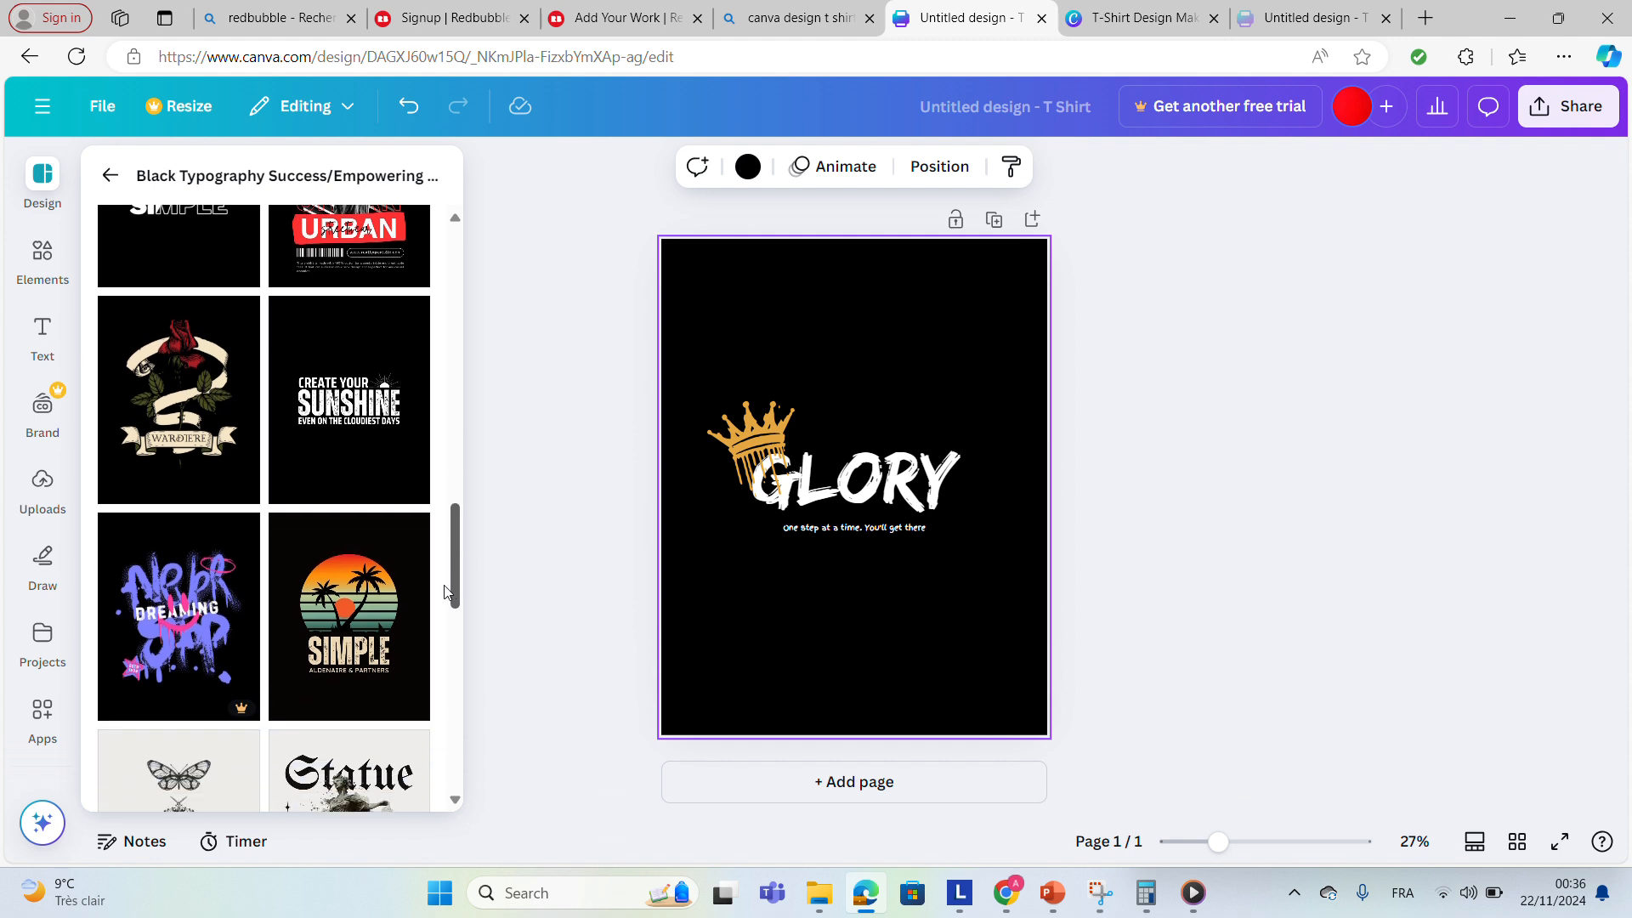
pyautogui.click(351, 623)
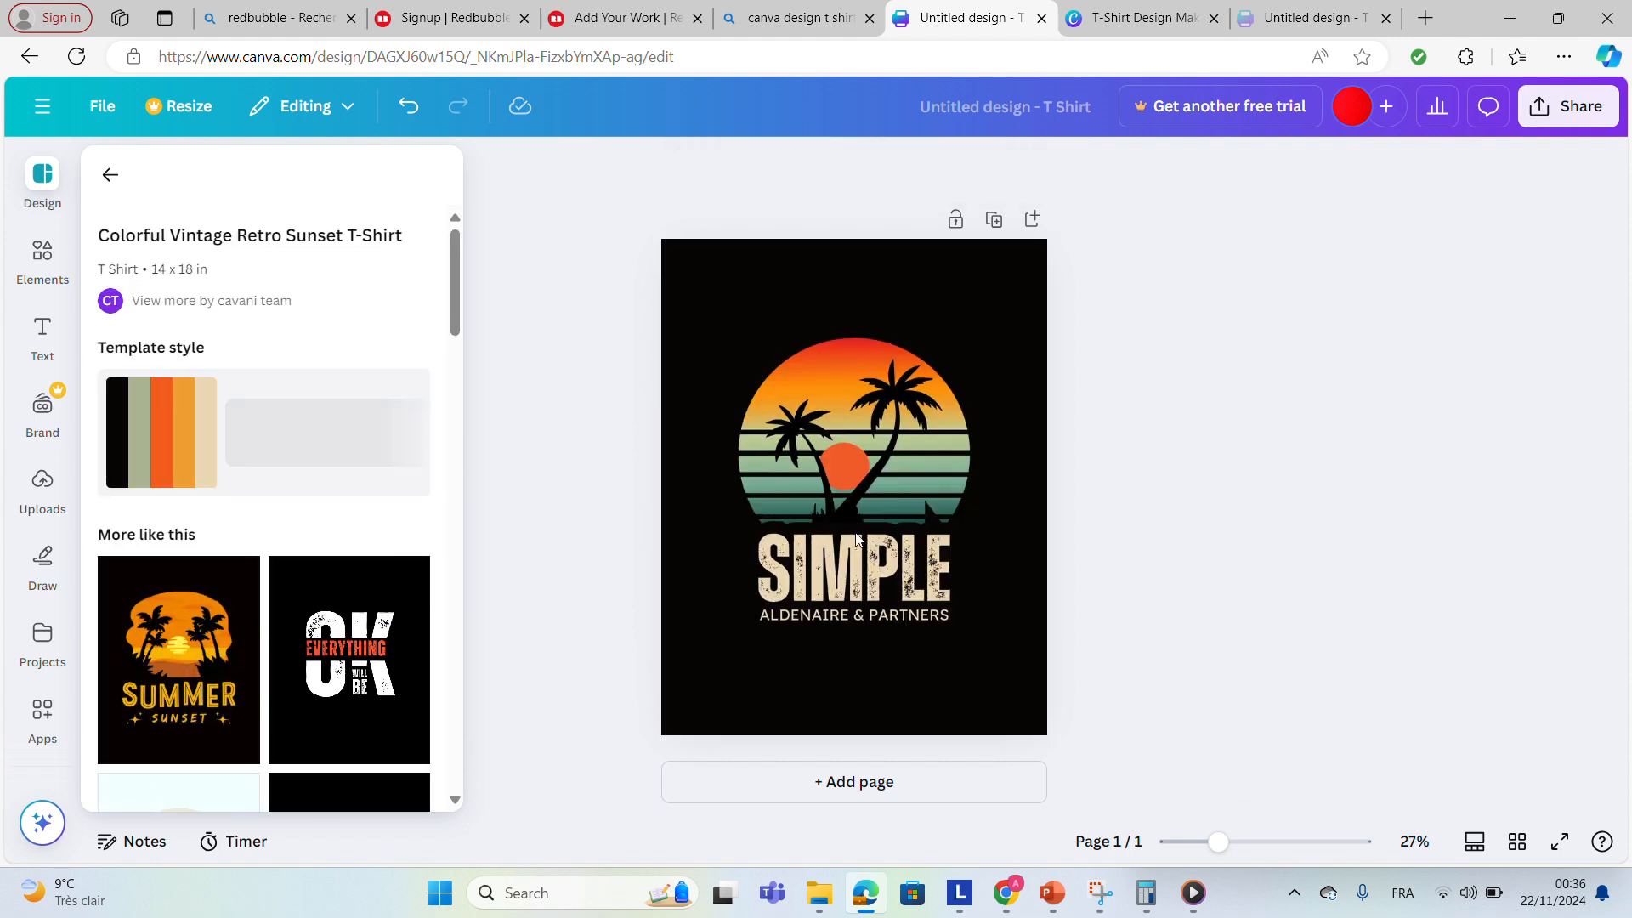
pyautogui.click(858, 581)
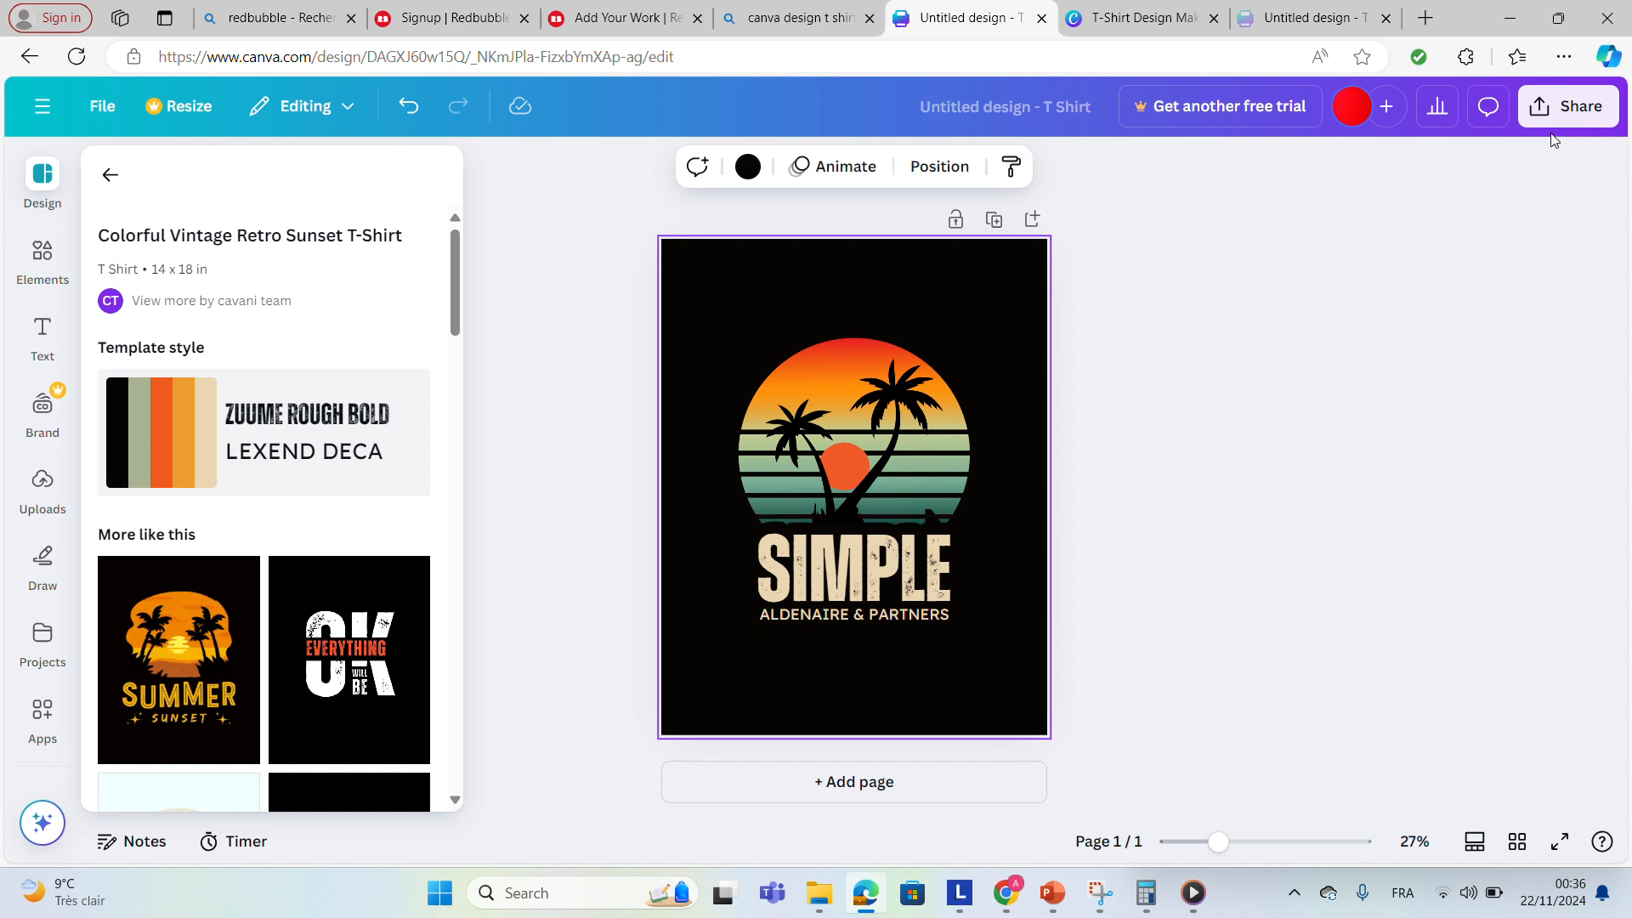
# Download the T-shirt design as a PNG file.
pyautogui.click(1561, 106)
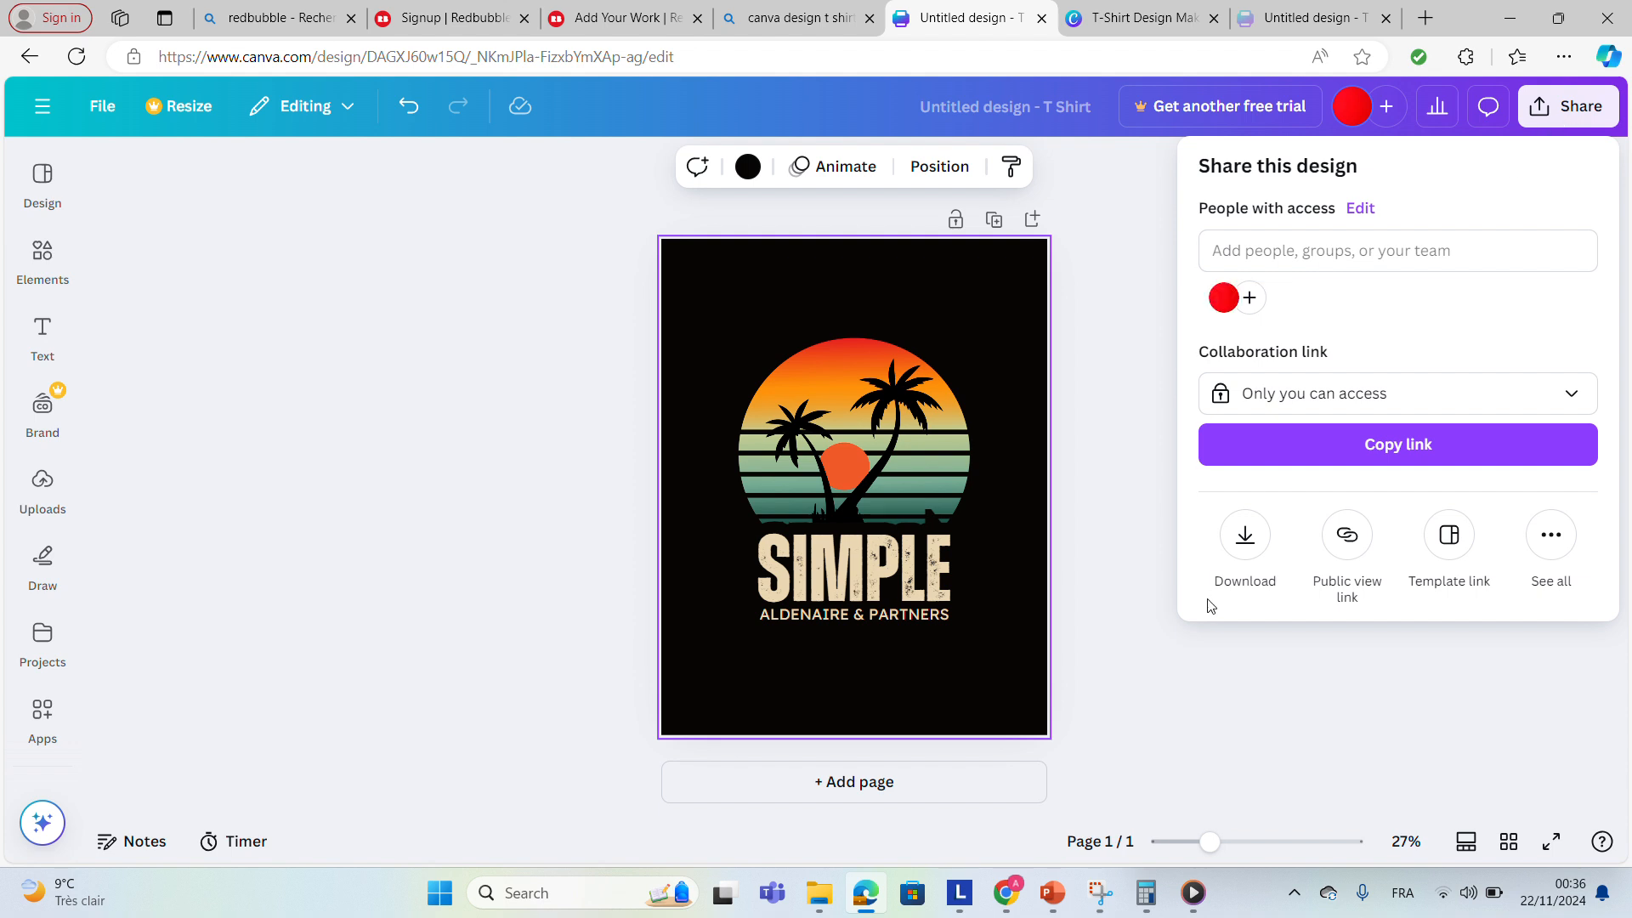
pyautogui.click(1251, 557)
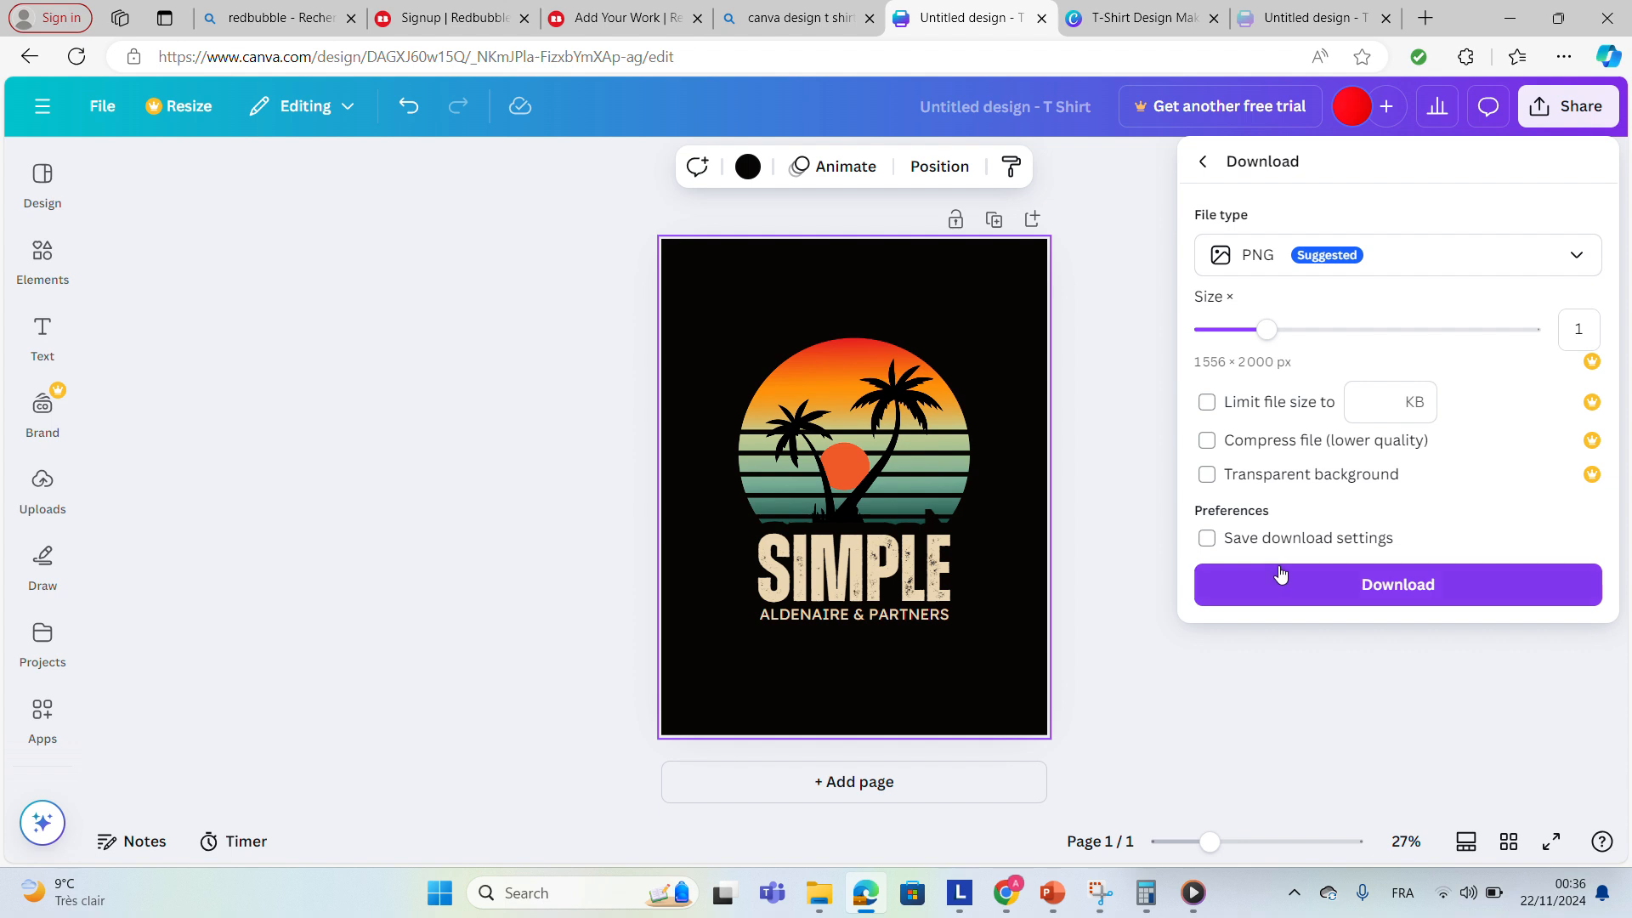
pyautogui.click(1304, 590)
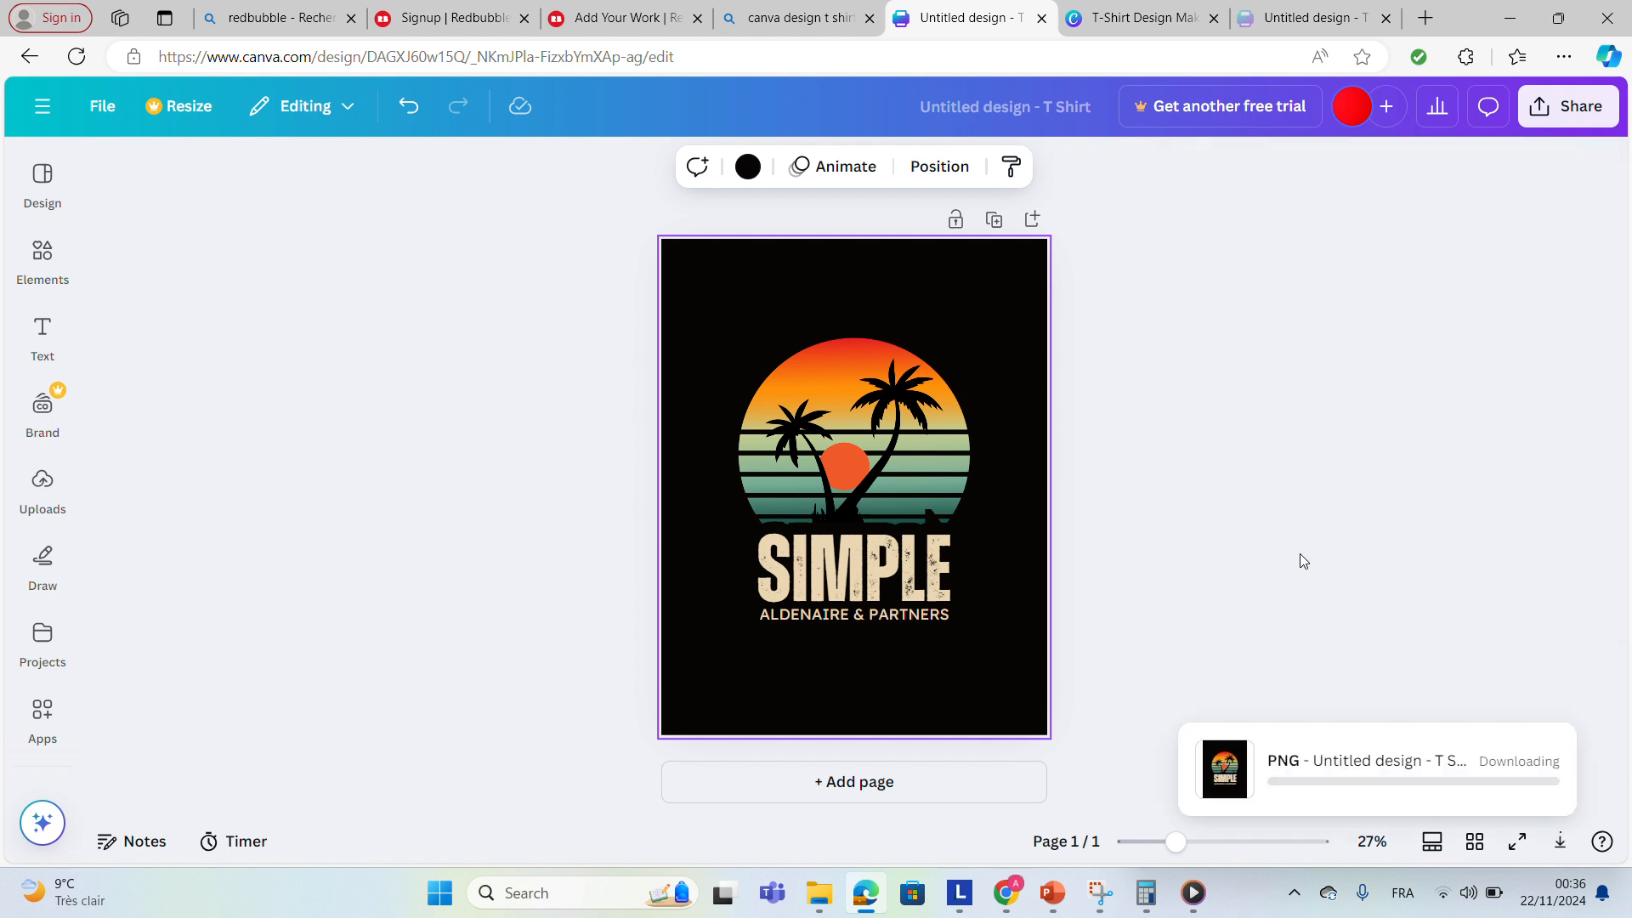
# Search the web for background remover in a new tab.
pyautogui.click(1425, 26)
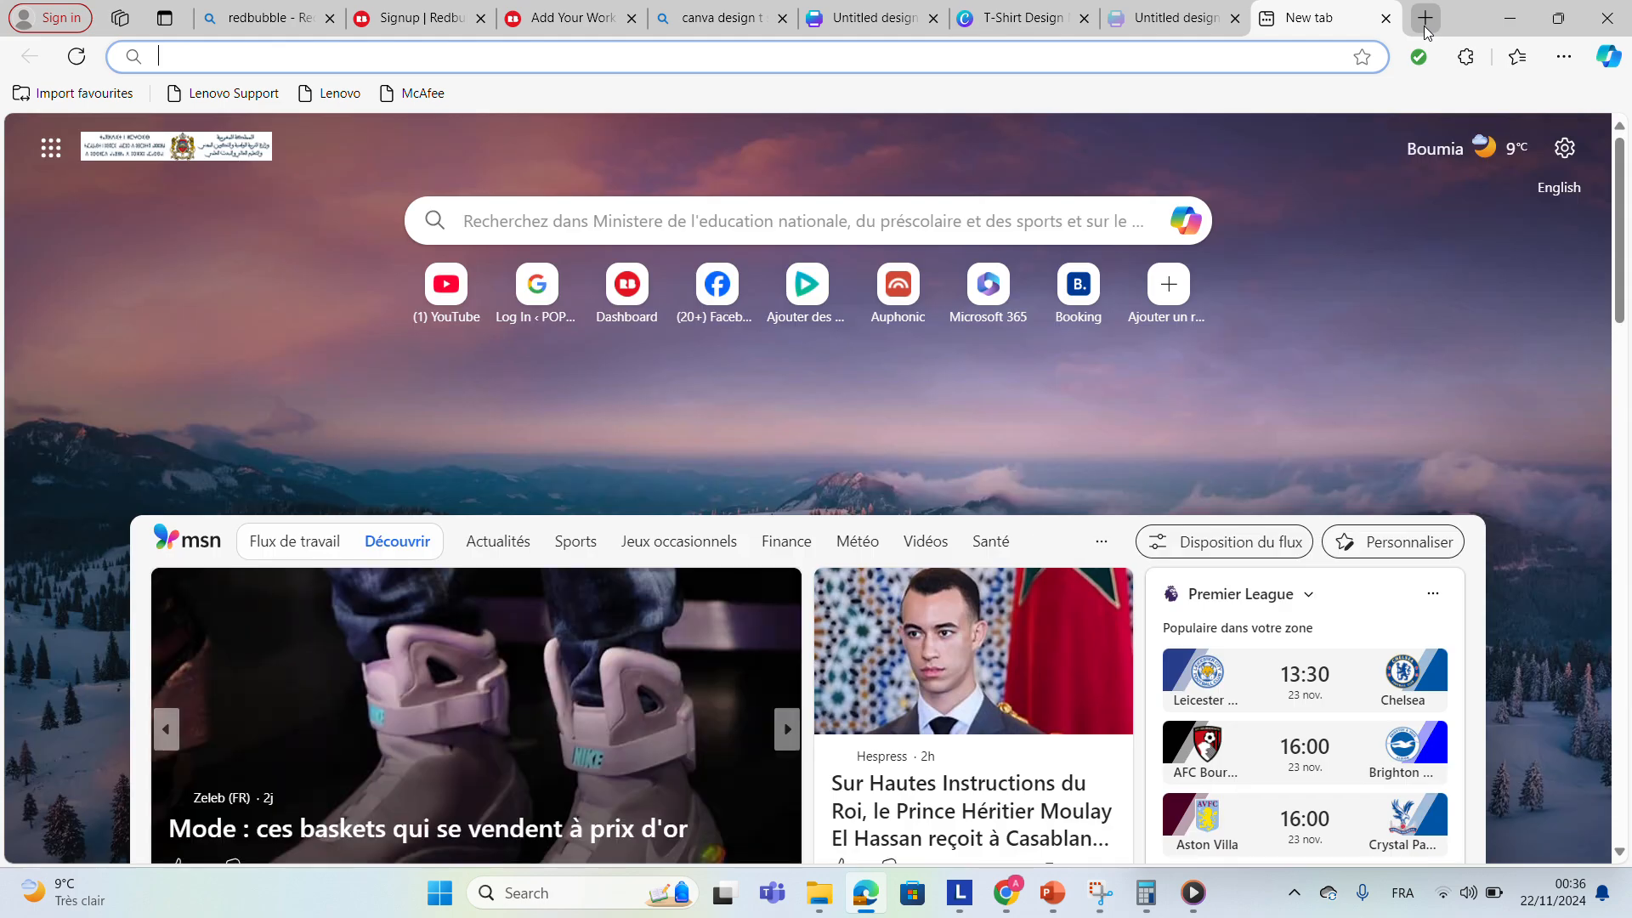
pyautogui.write('bacjr')
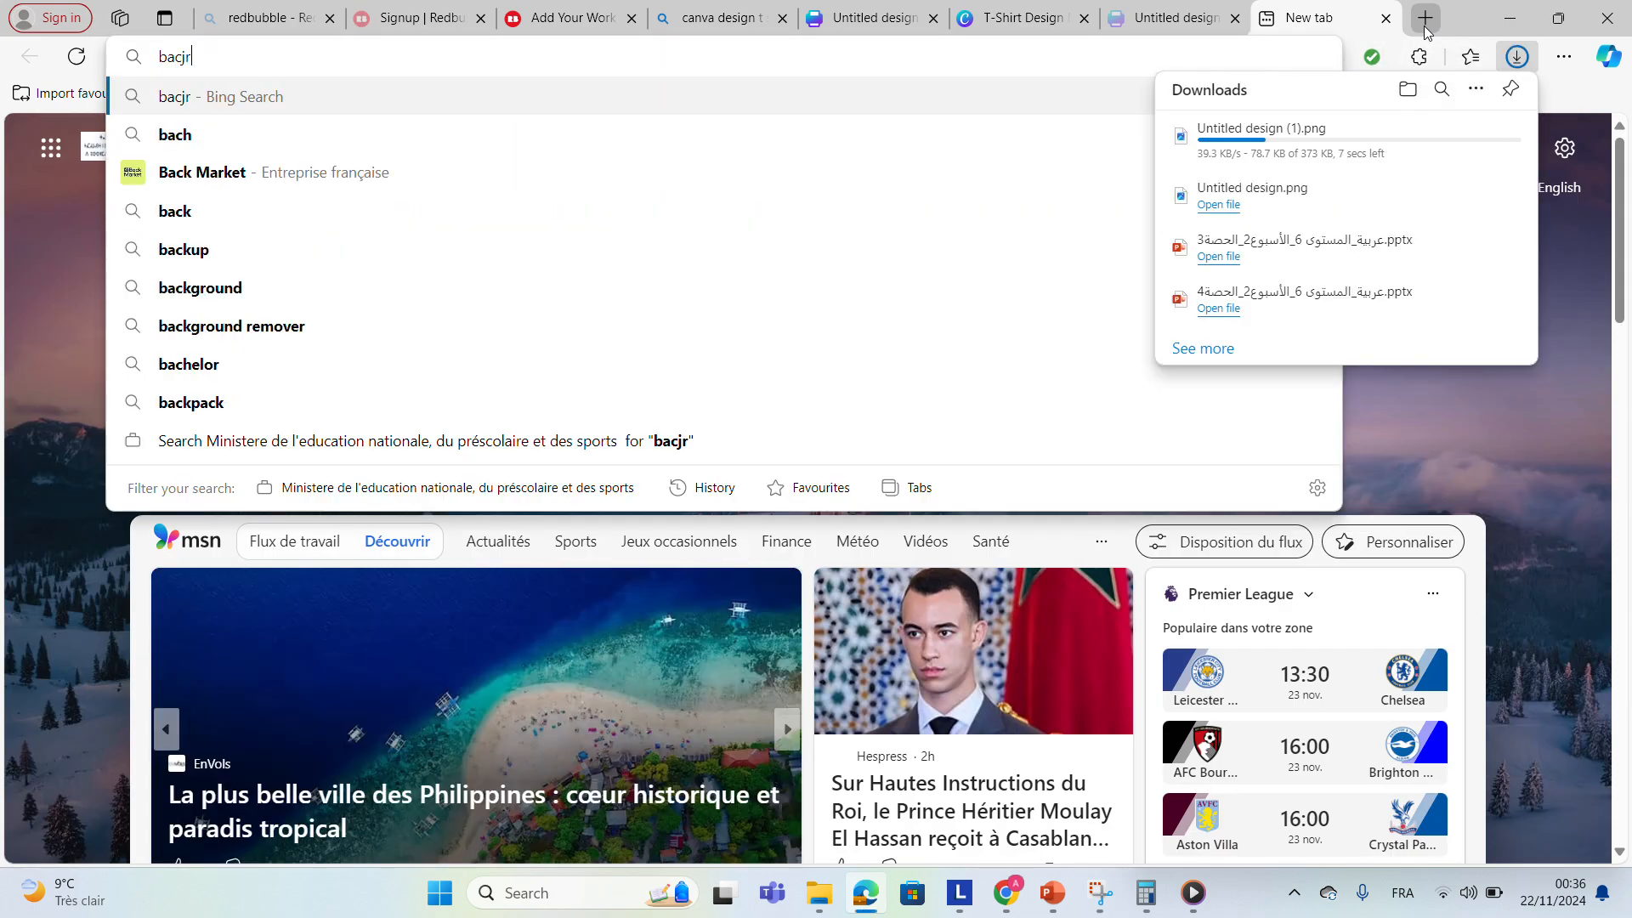
pyautogui.press('BackSpace')
pyautogui.press('BackSpace')
pyautogui.write('kr')
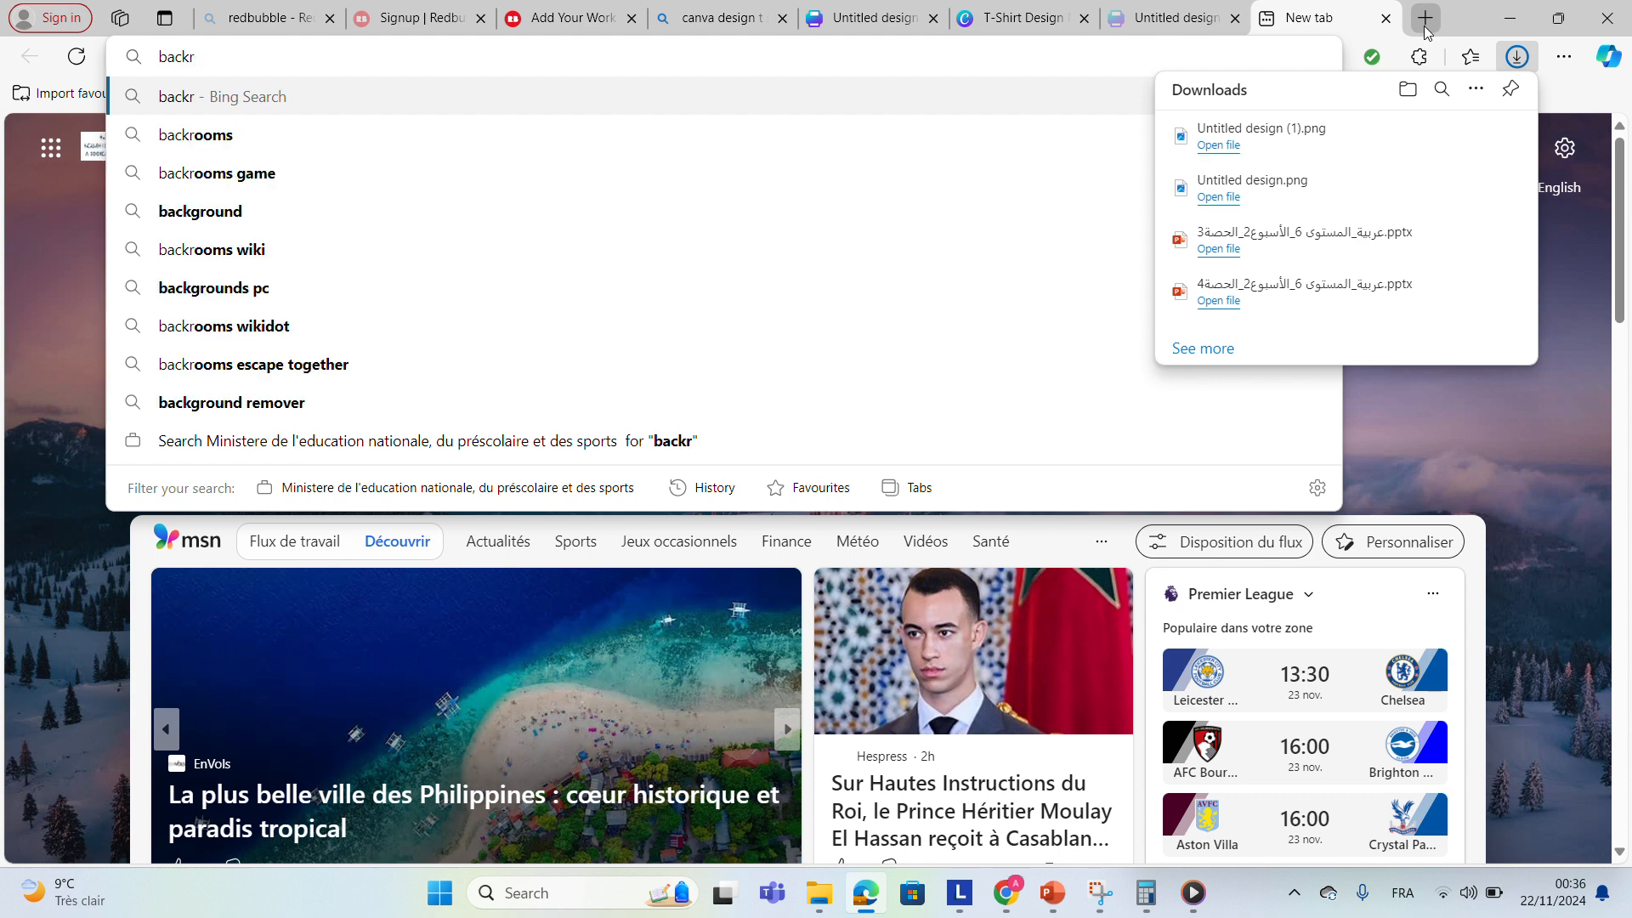
pyautogui.press('BackSpace')
pyautogui.write('ground re')
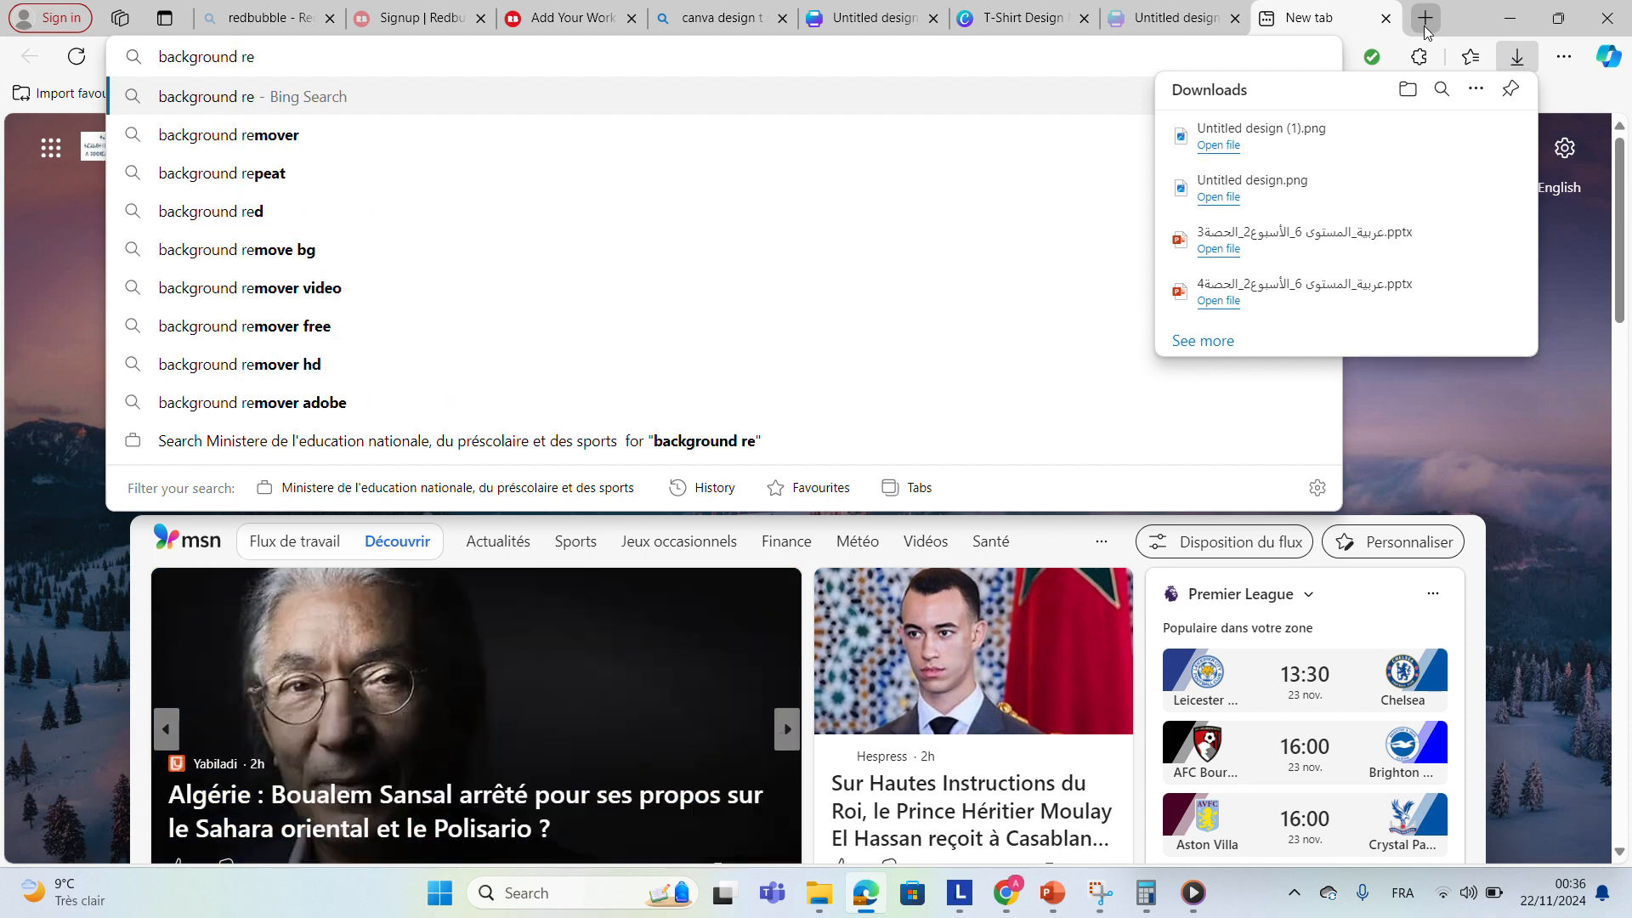
pyautogui.press('Down')
pyautogui.press('Return')
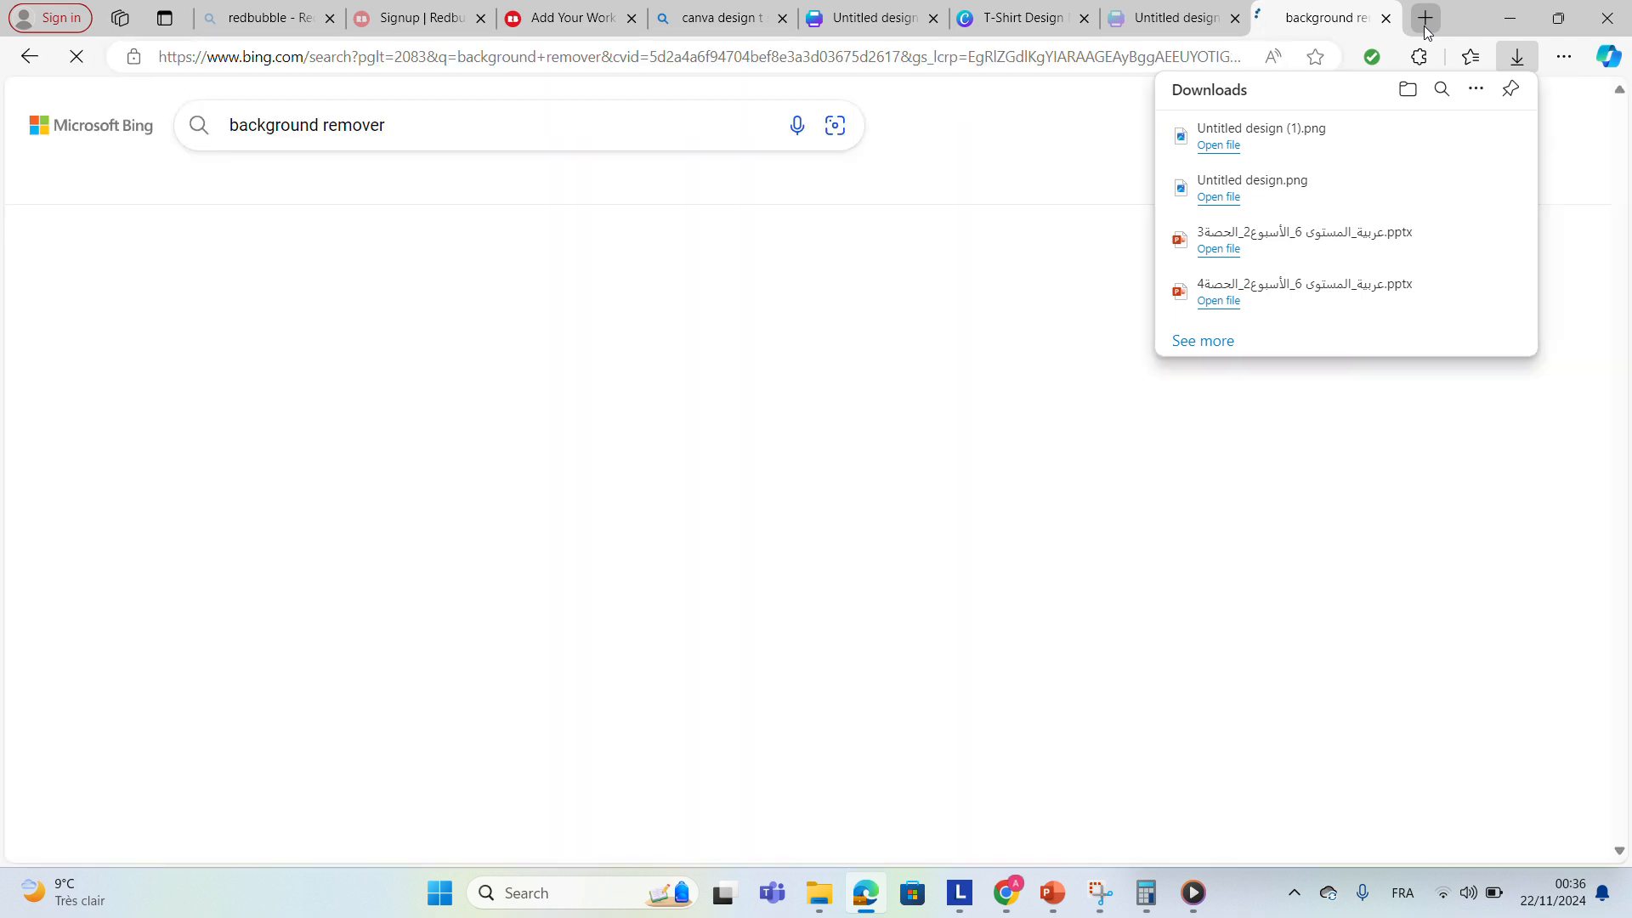
# Upload Untitled design (1) to remove.bg to remove its background and download the result.
pyautogui.click(276, 322)
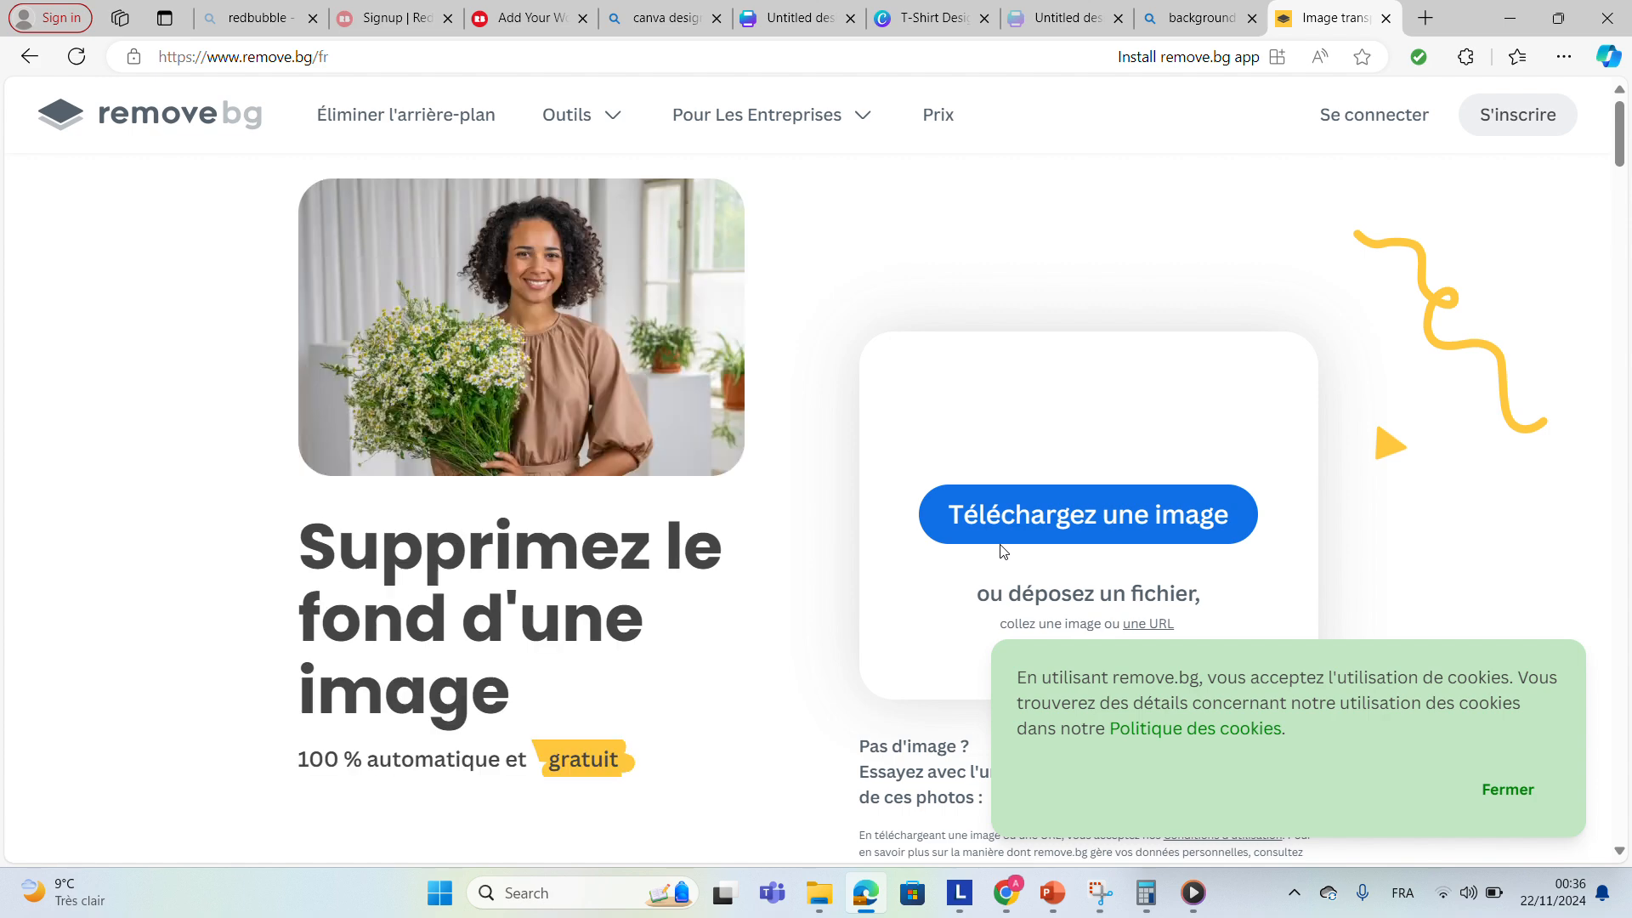
pyautogui.click(1020, 528)
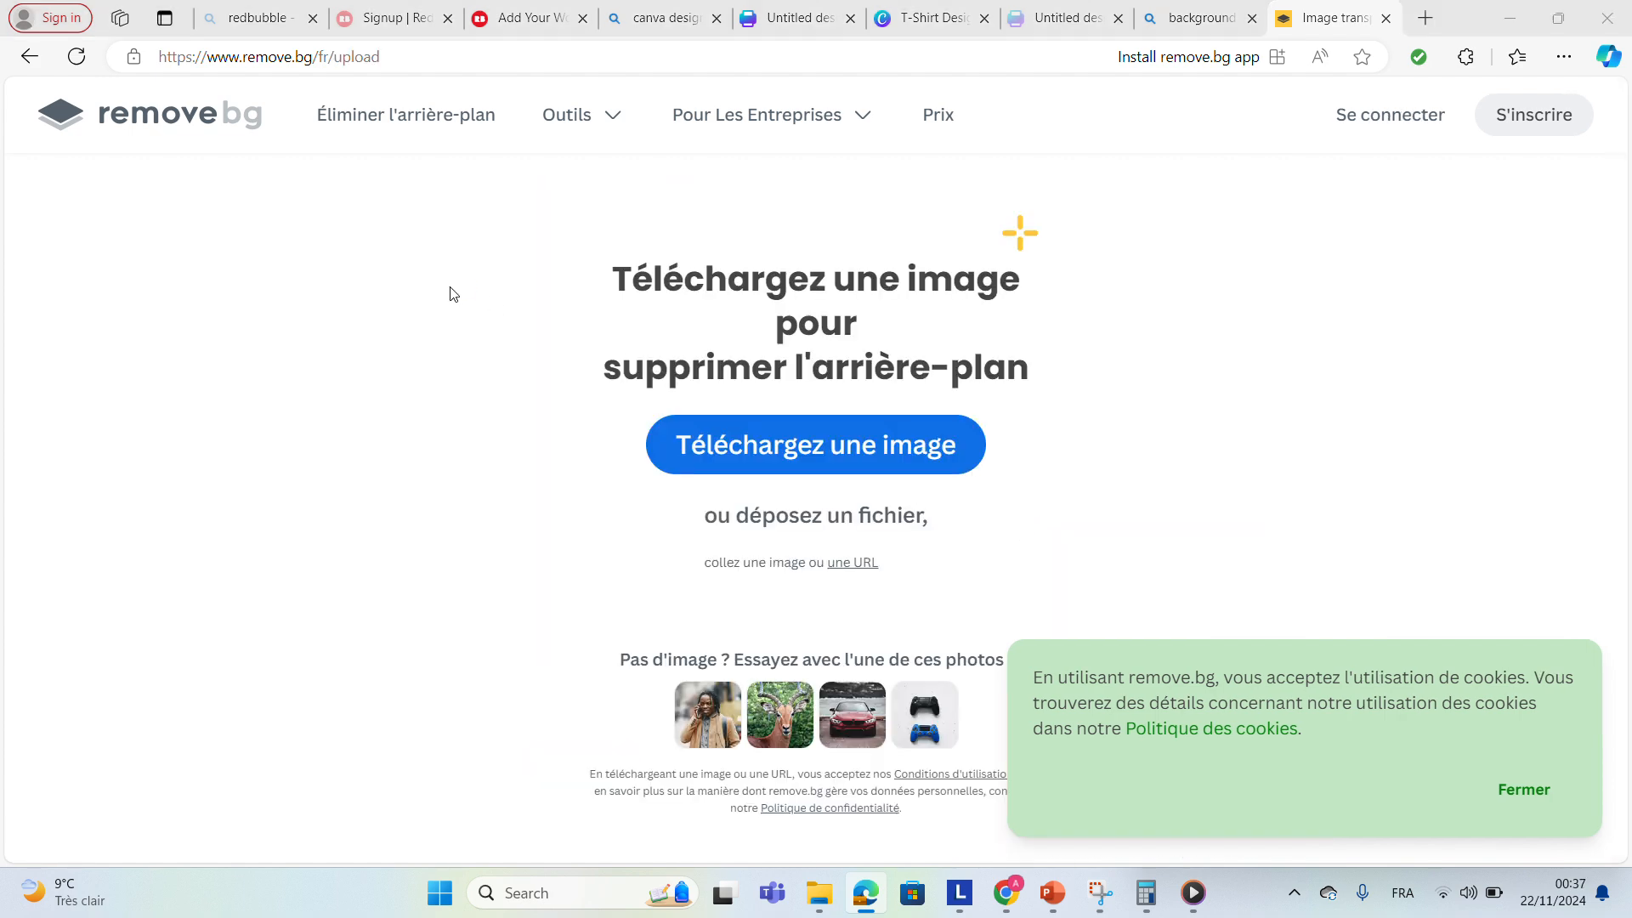
pyautogui.click(849, 462)
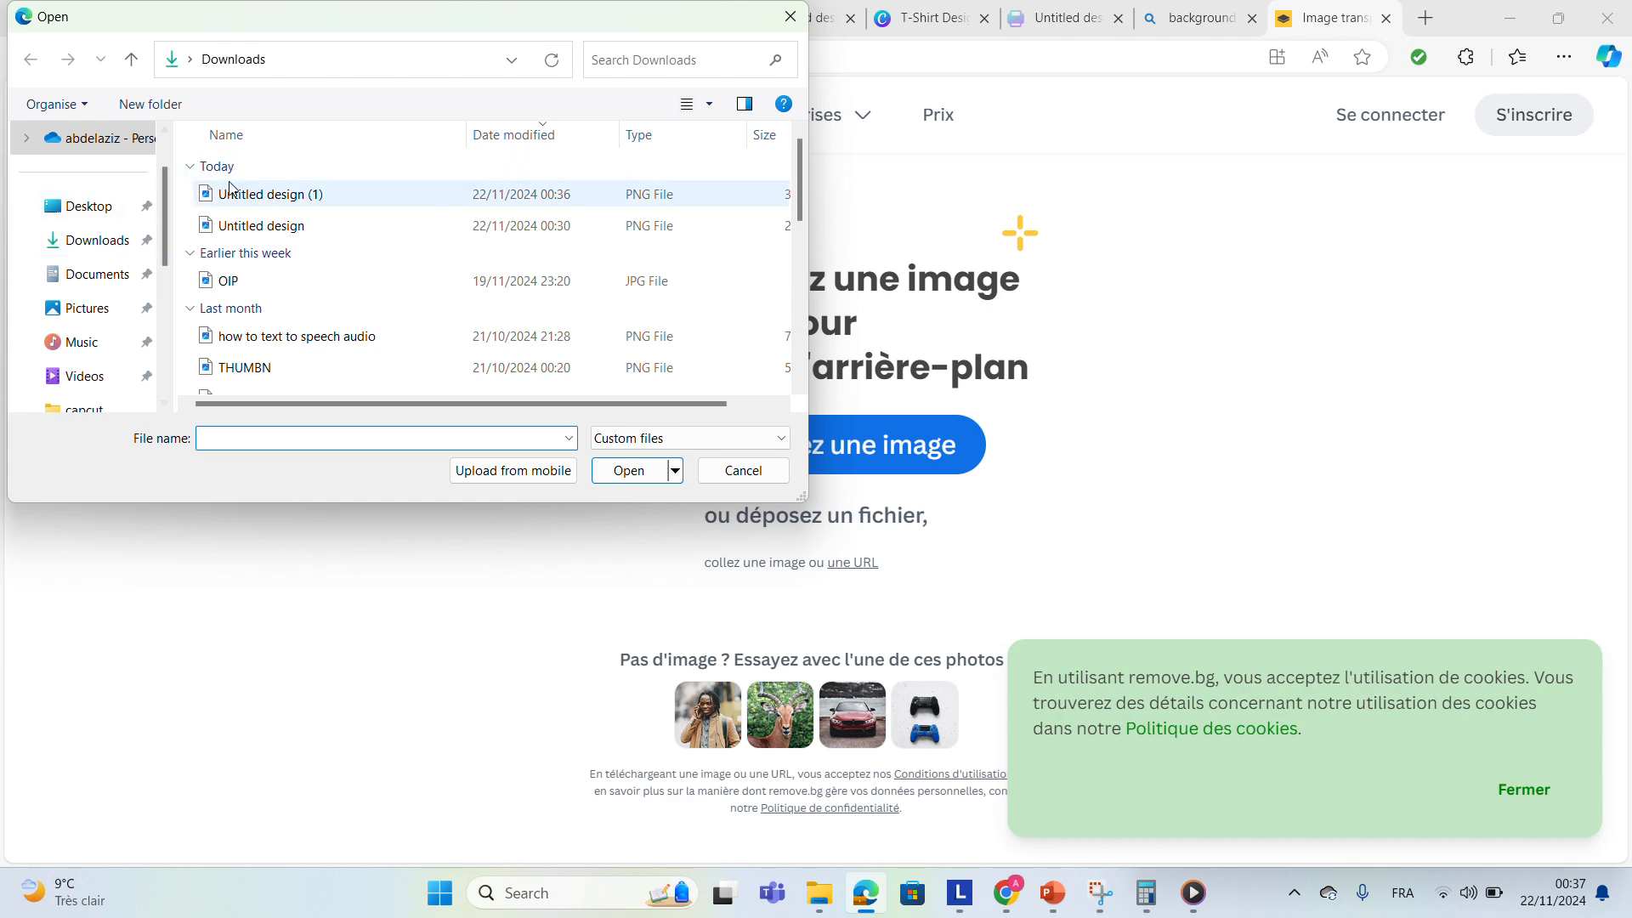
pyautogui.click(241, 198)
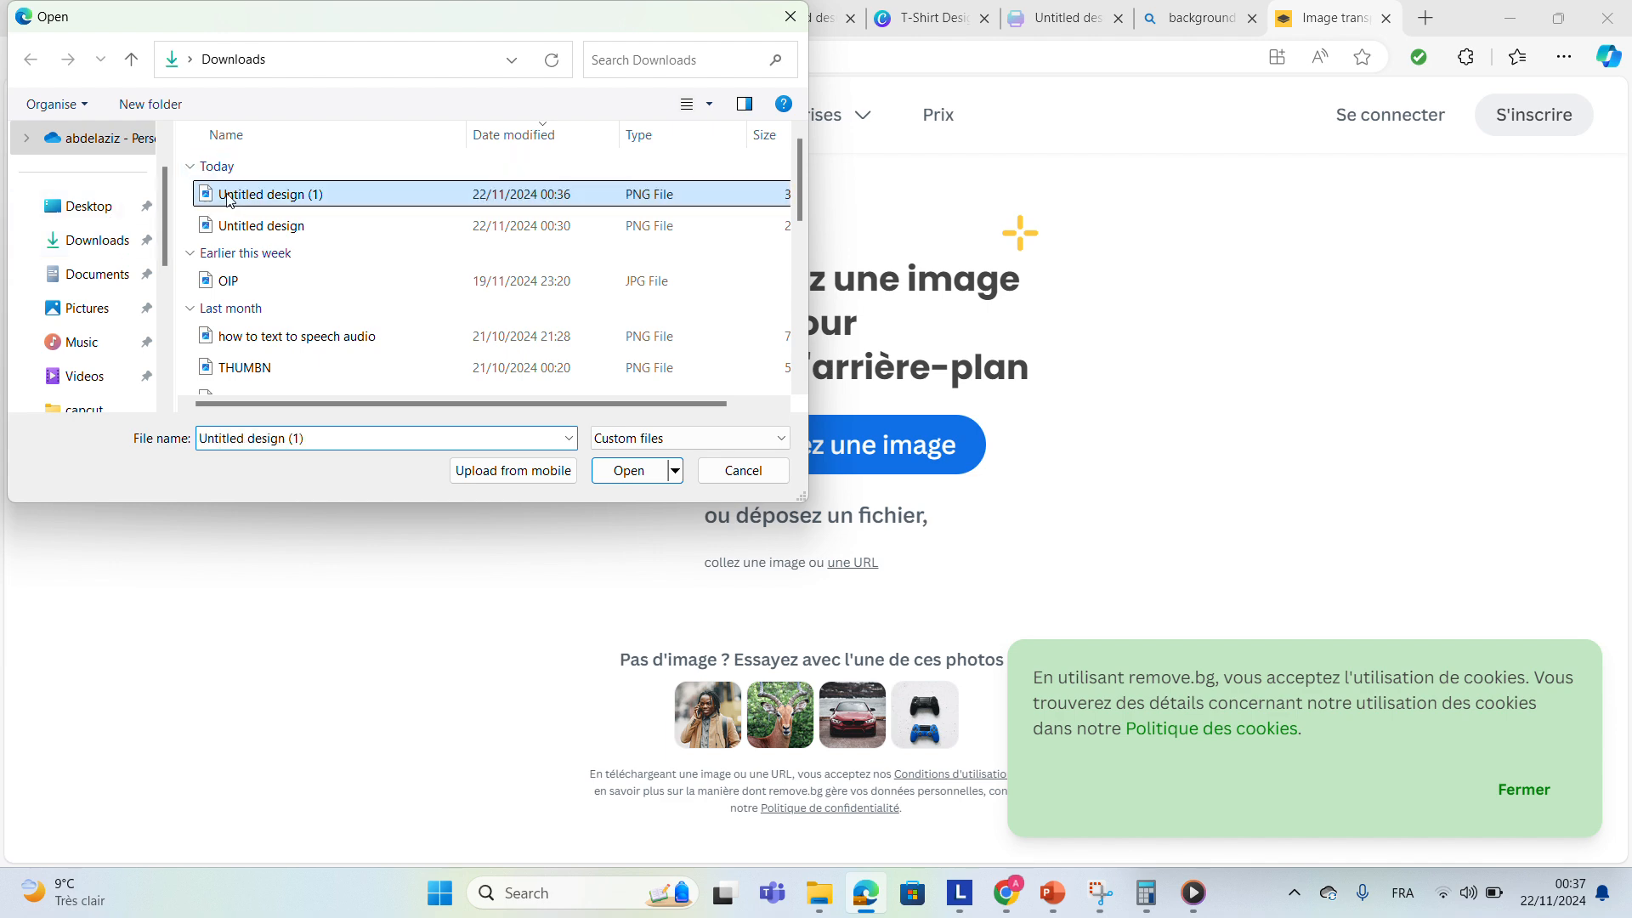
pyautogui.click(631, 472)
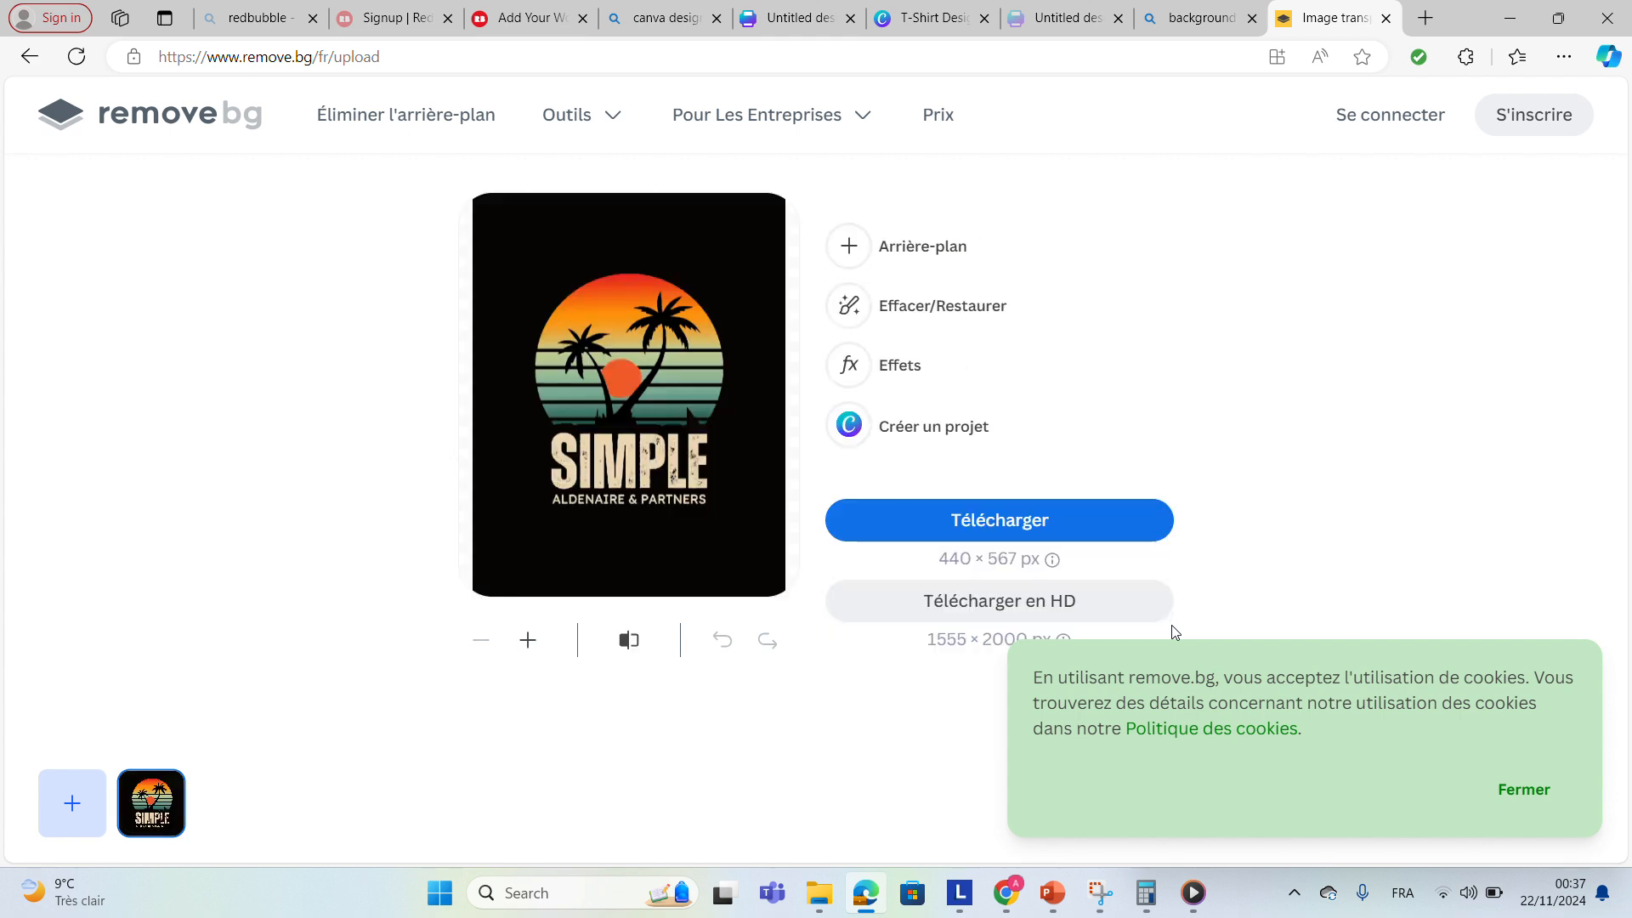
pyautogui.click(1052, 527)
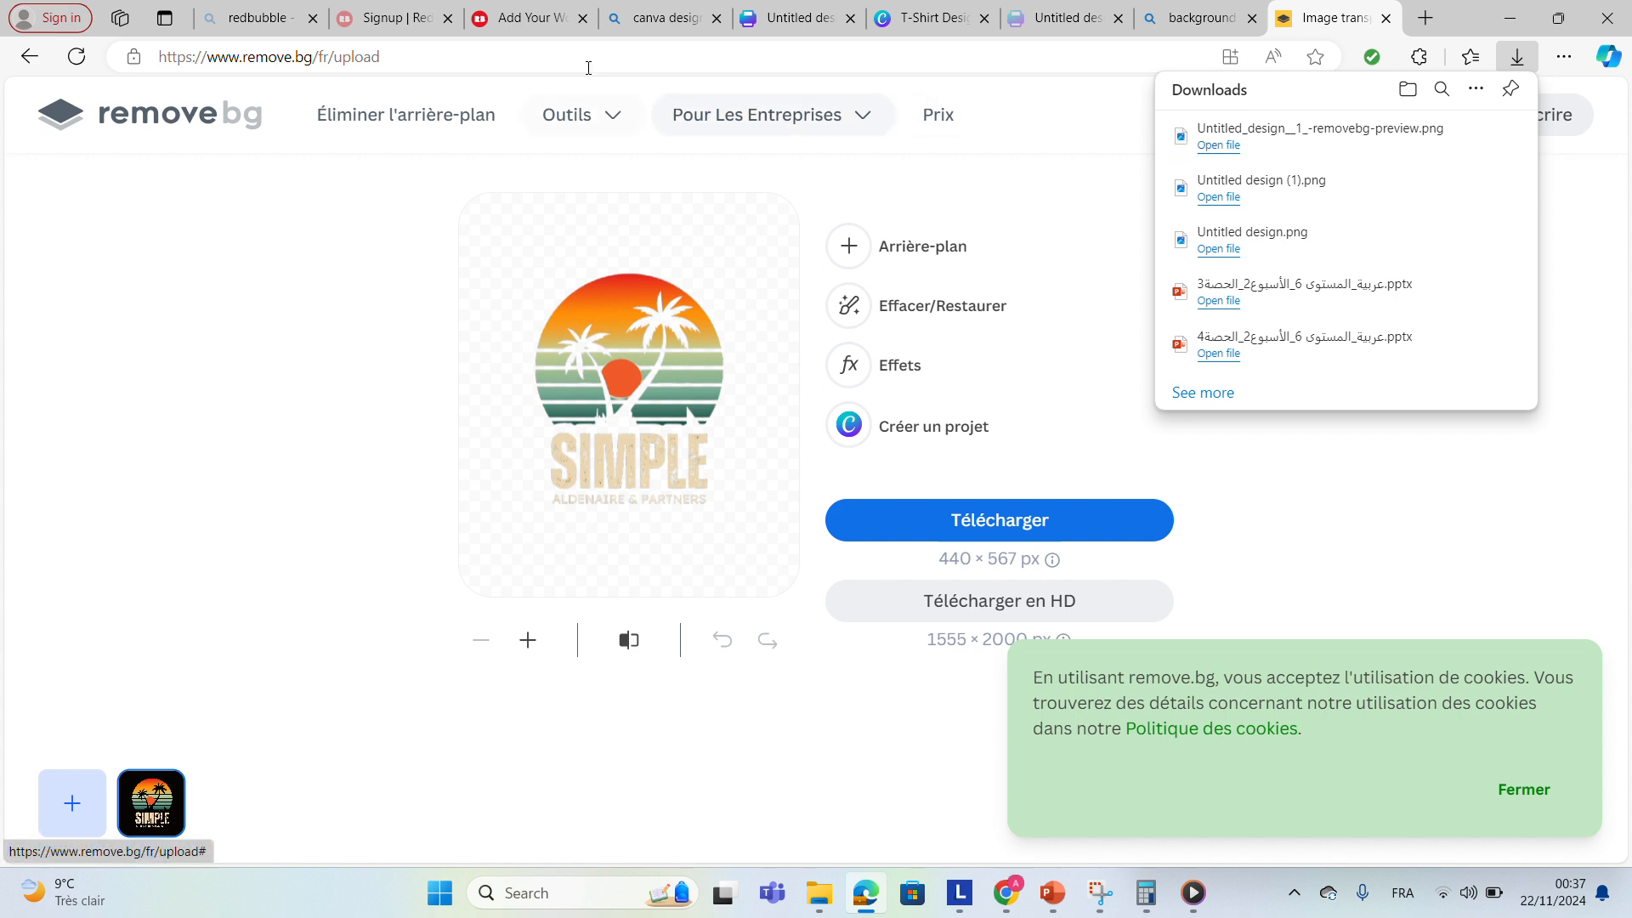
# Upload Untitled_design_1_-removebg-preview as new work on Redbubble.
pyautogui.click(545, 26)
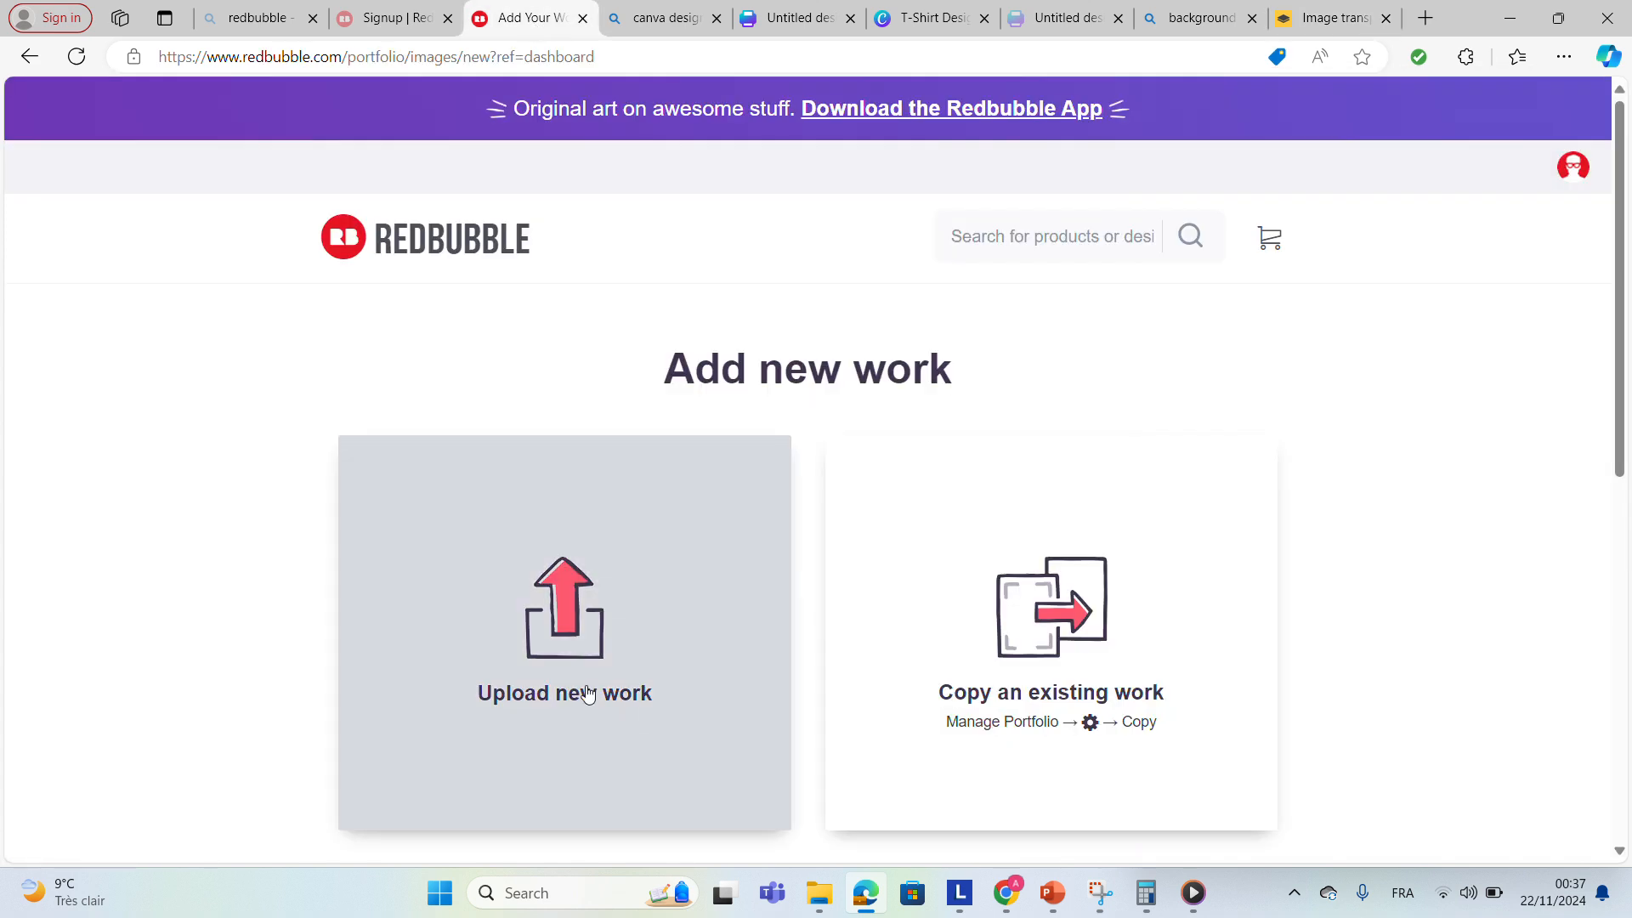
pyautogui.click(574, 684)
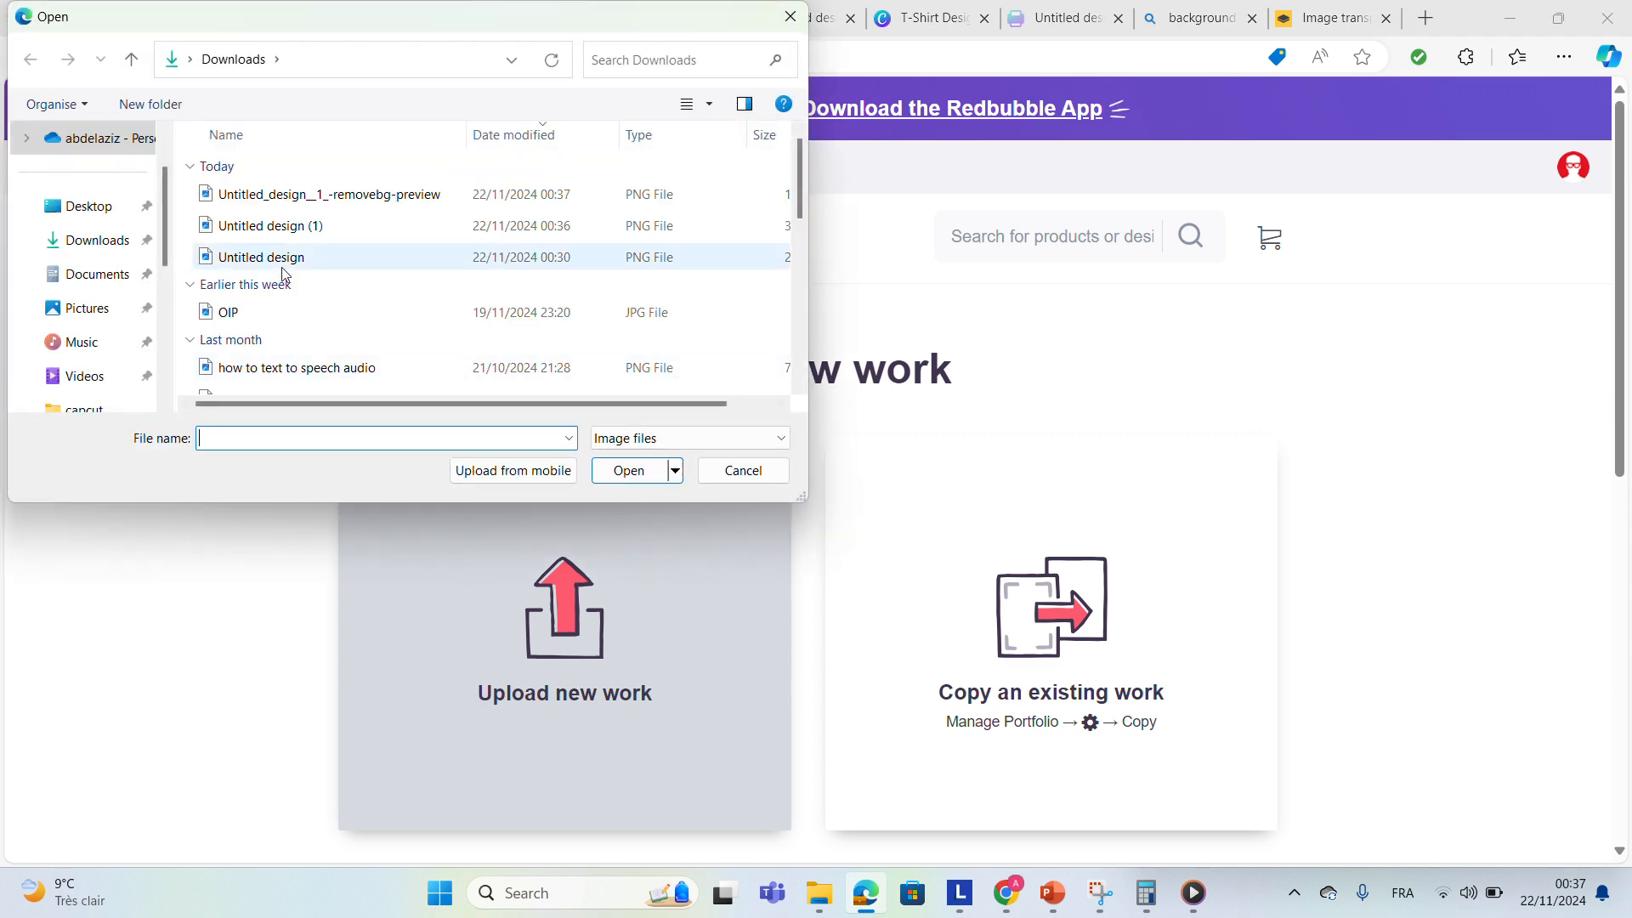
pyautogui.click(293, 198)
pyautogui.click(611, 475)
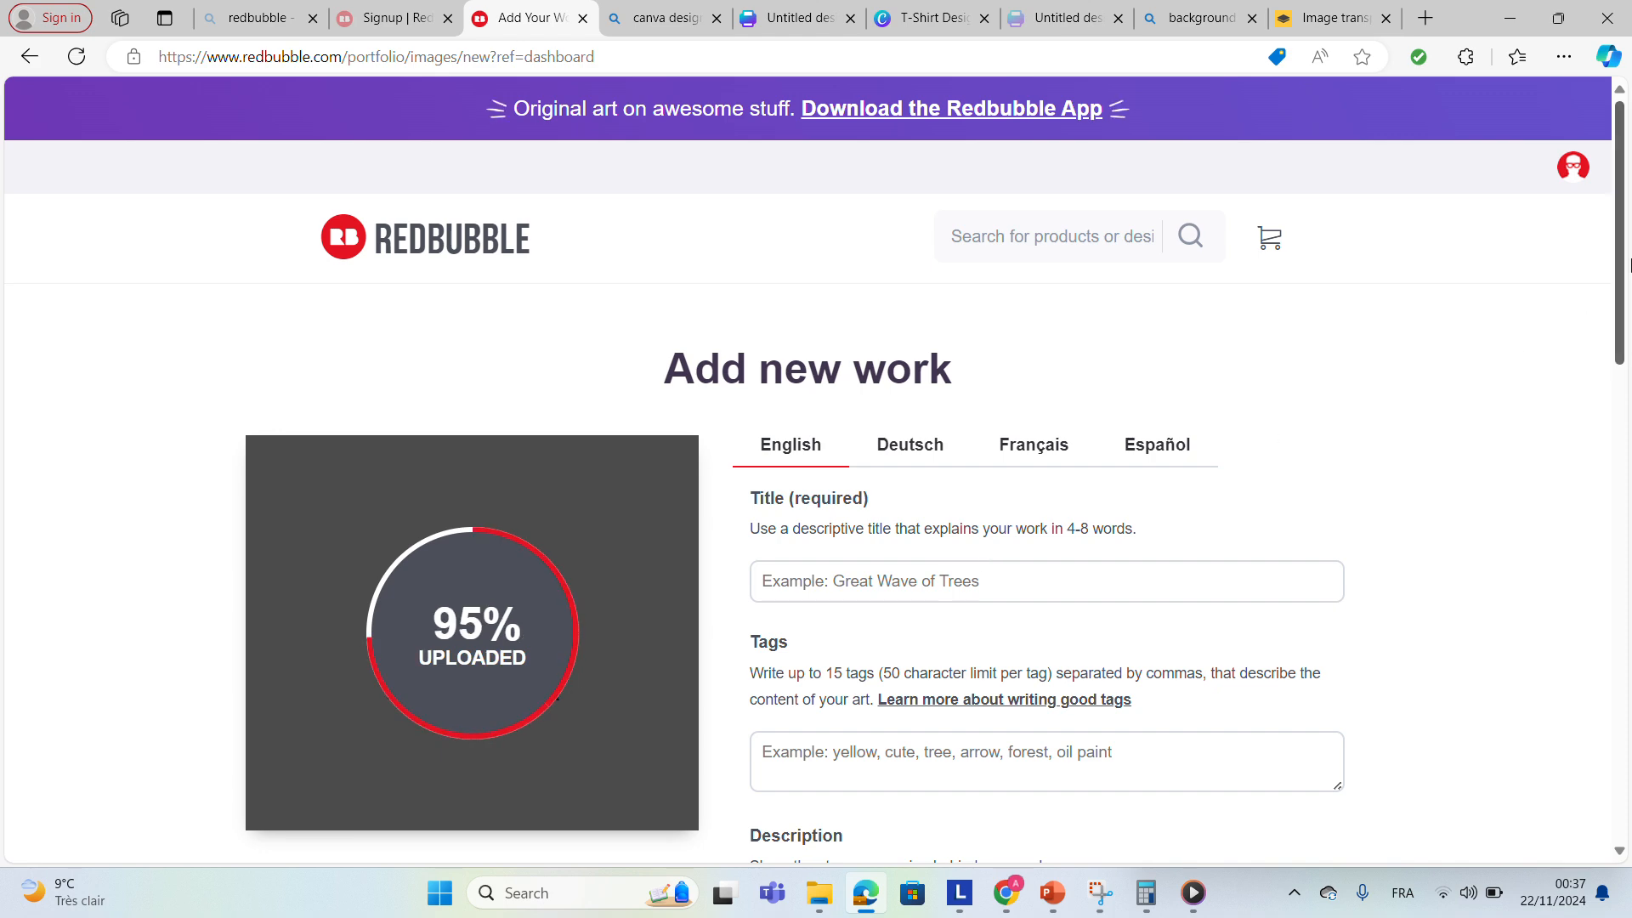
pyautogui.scroll(-8, 1626, 135)
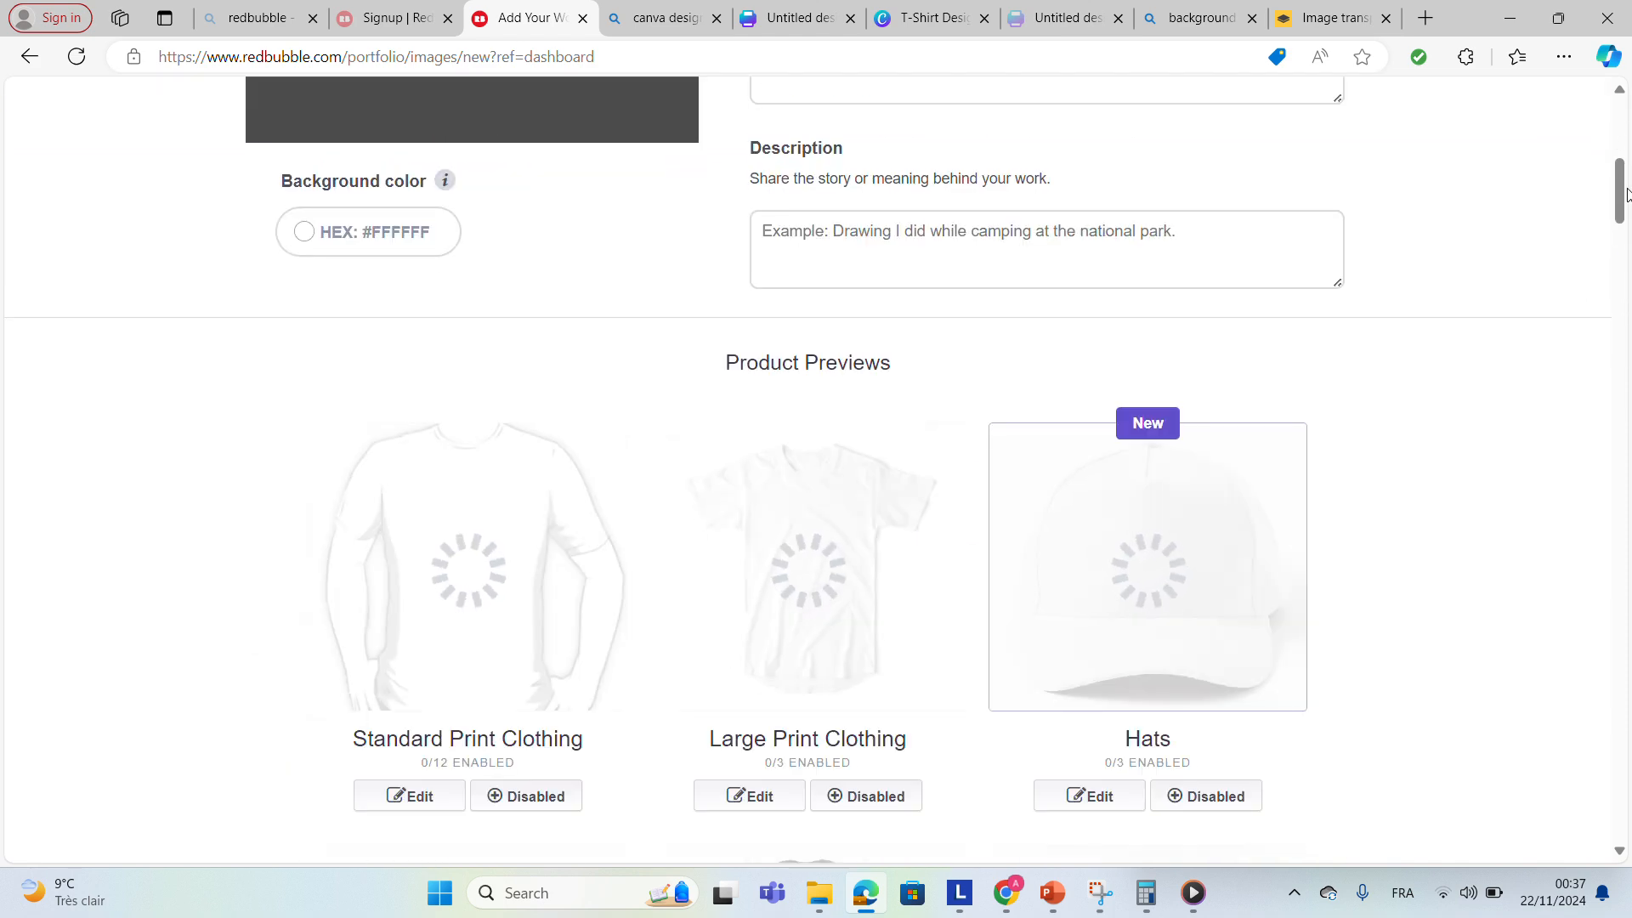
pyautogui.moveTo(1626, 192); pyautogui.dragTo(1626, 236)
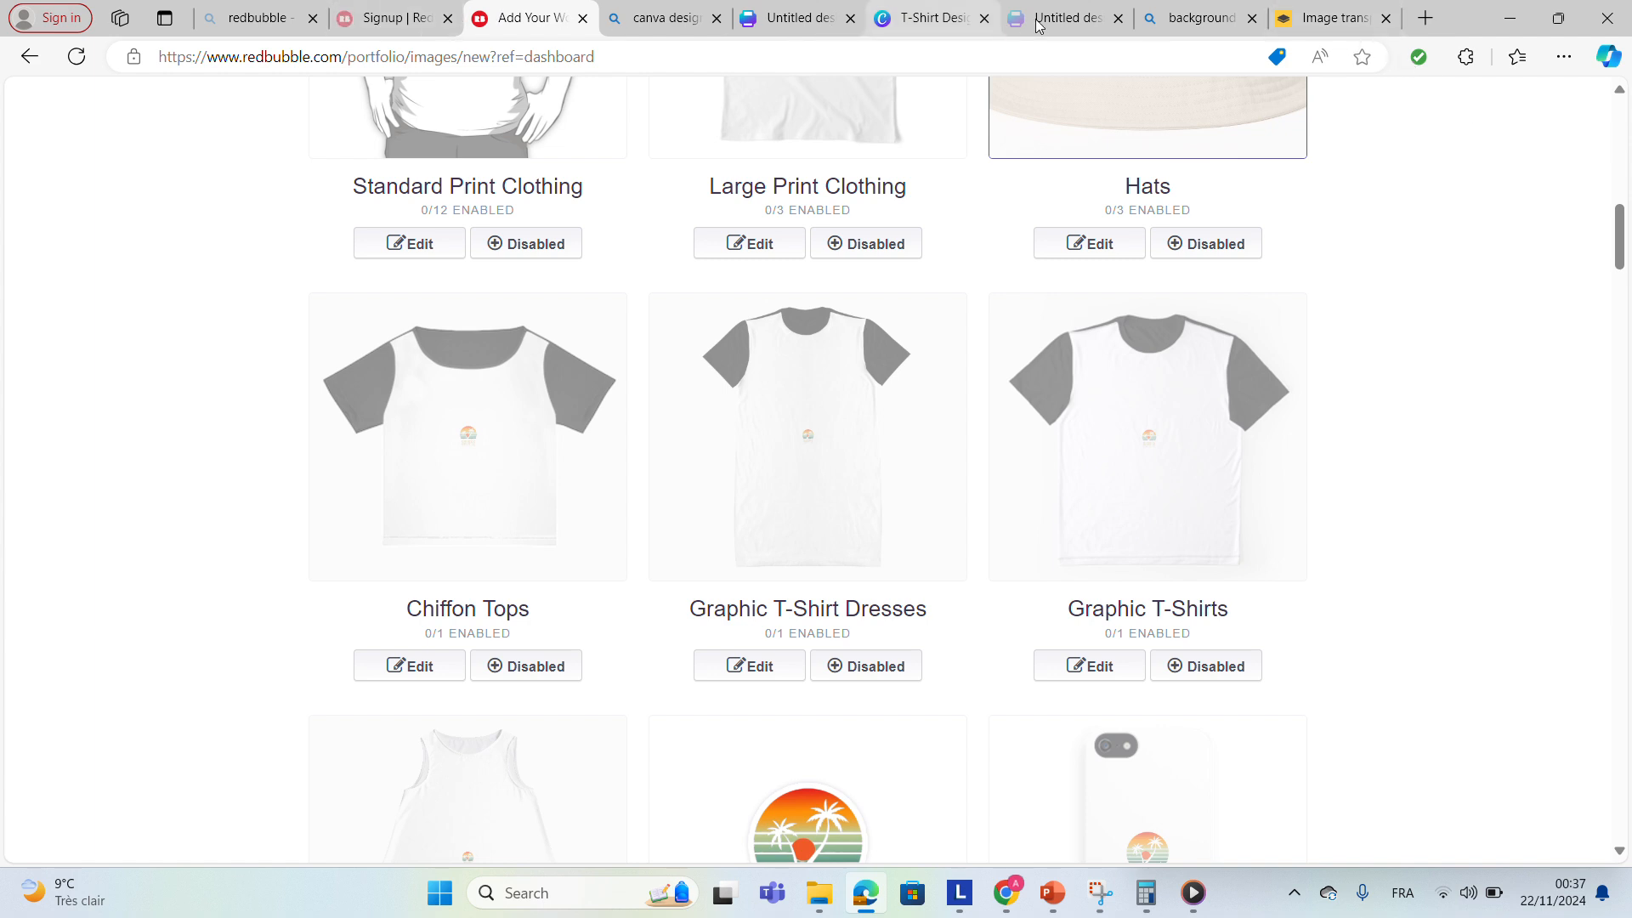
pyautogui.click(1068, 18)
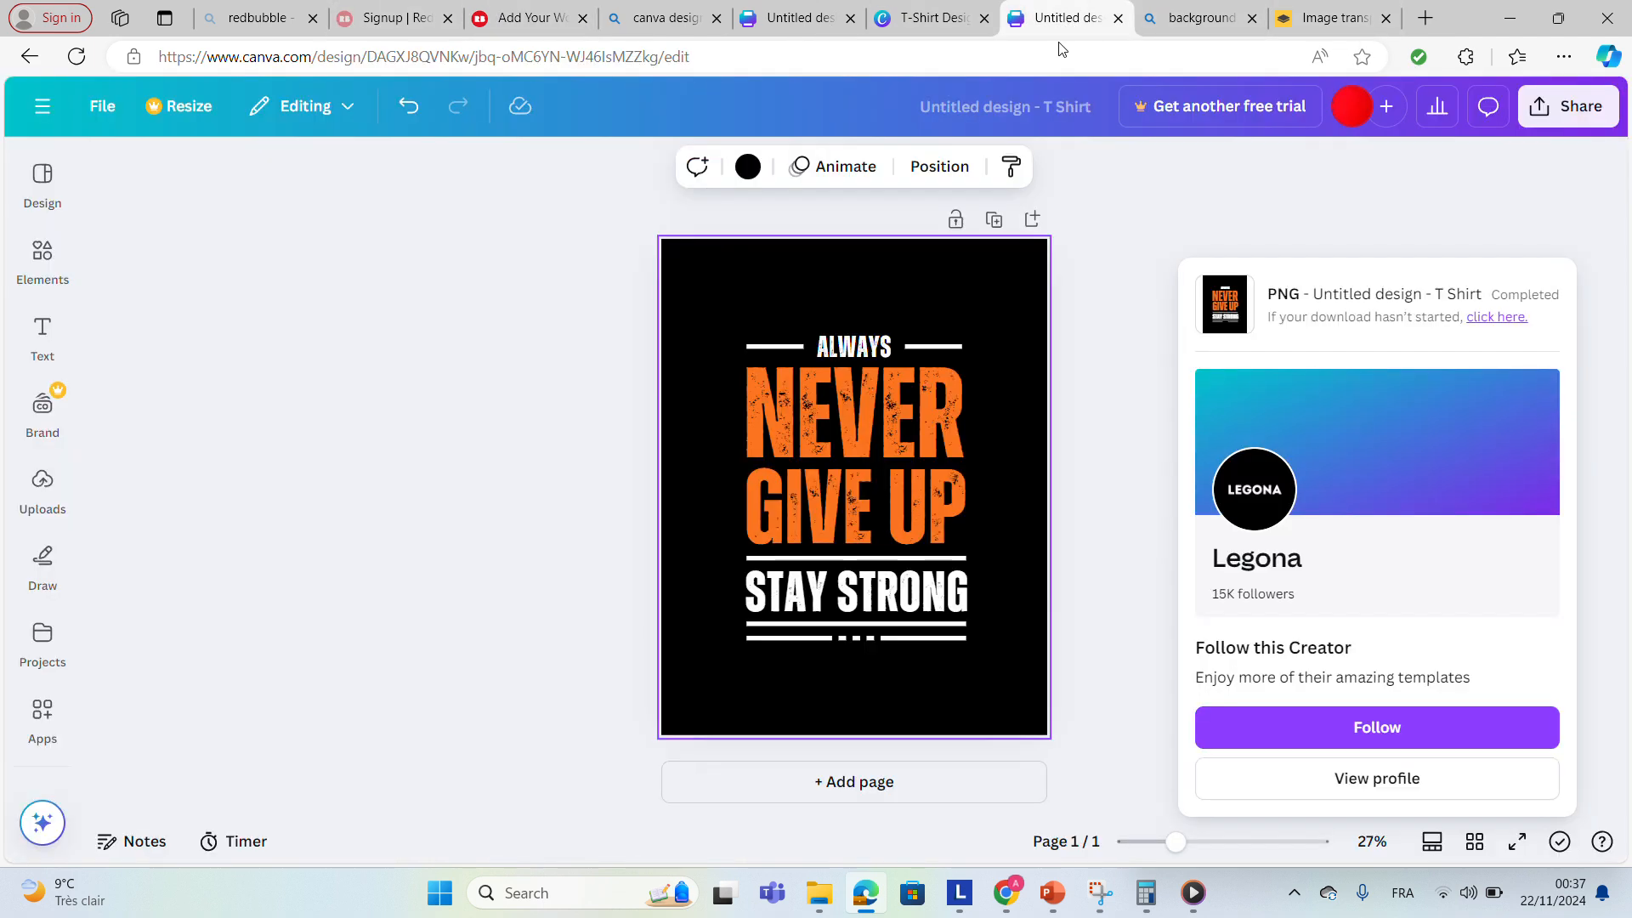
pyautogui.click(961, 25)
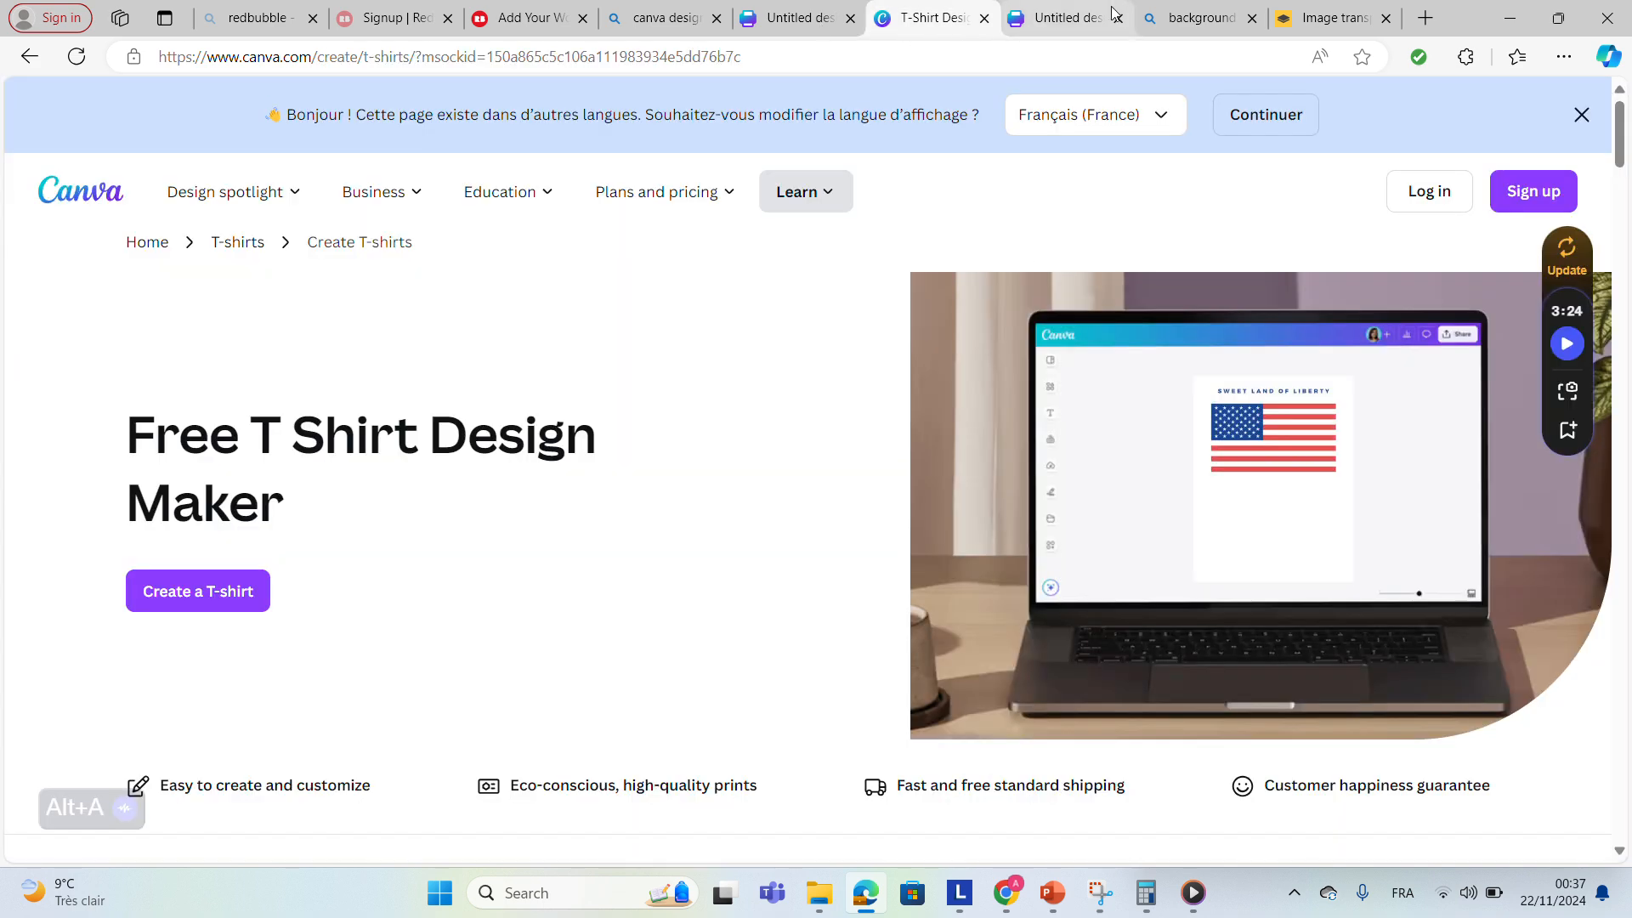
pyautogui.click(1169, 21)
pyautogui.press('super+shift+s')
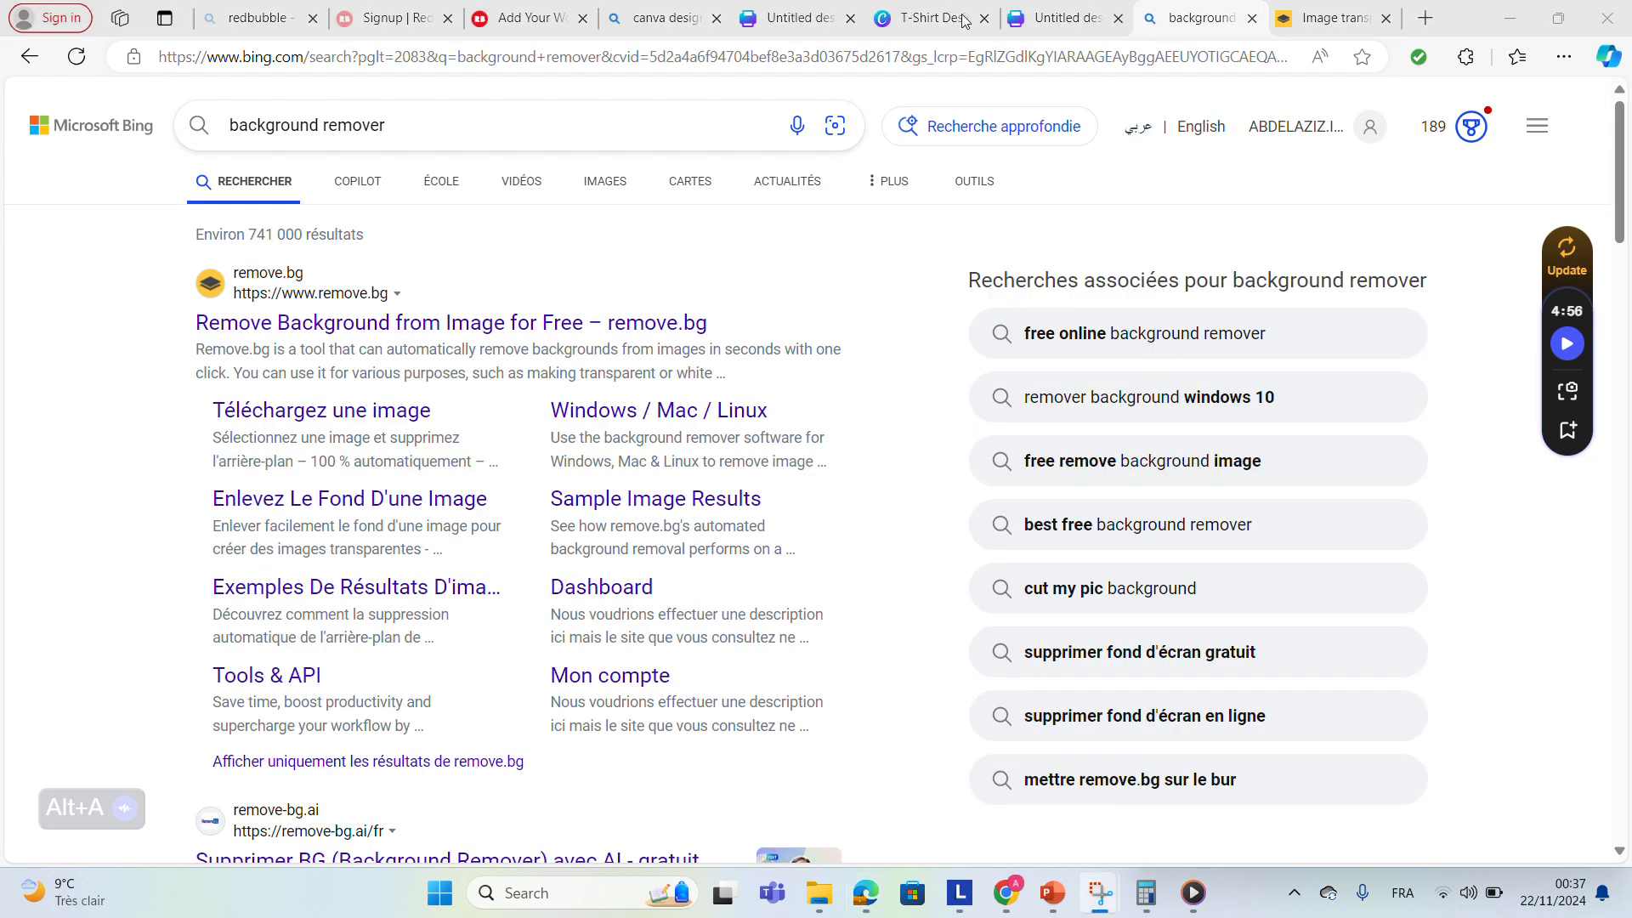
pyautogui.click(1063, 18)
pyautogui.click(522, 21)
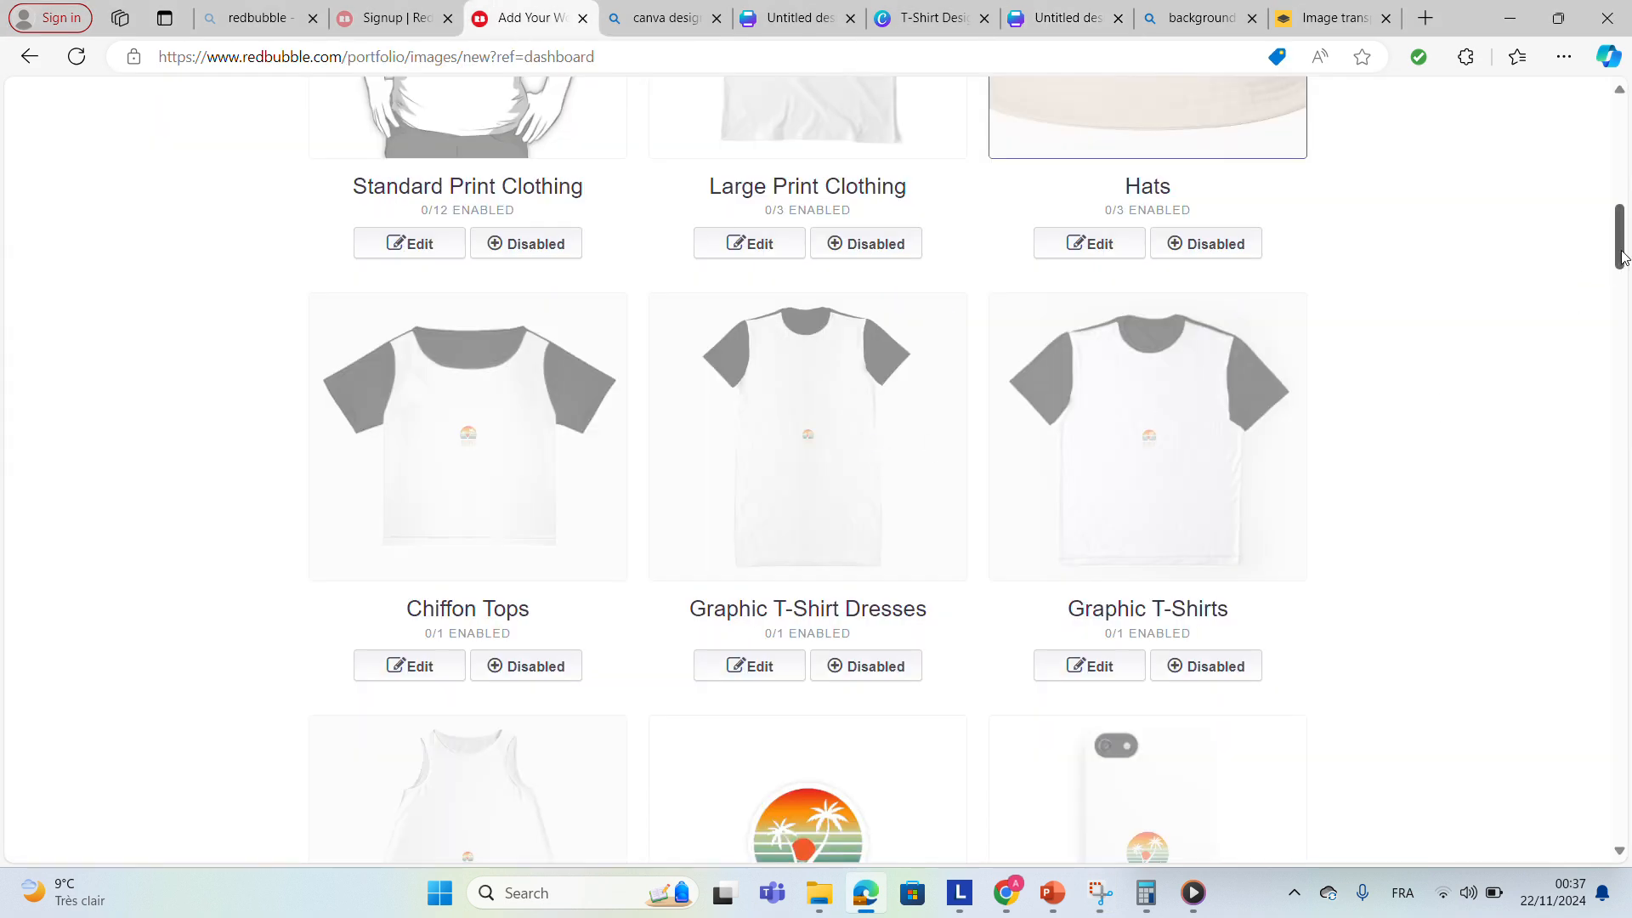
pyautogui.moveTo(1621, 258); pyautogui.dragTo(1616, 144)
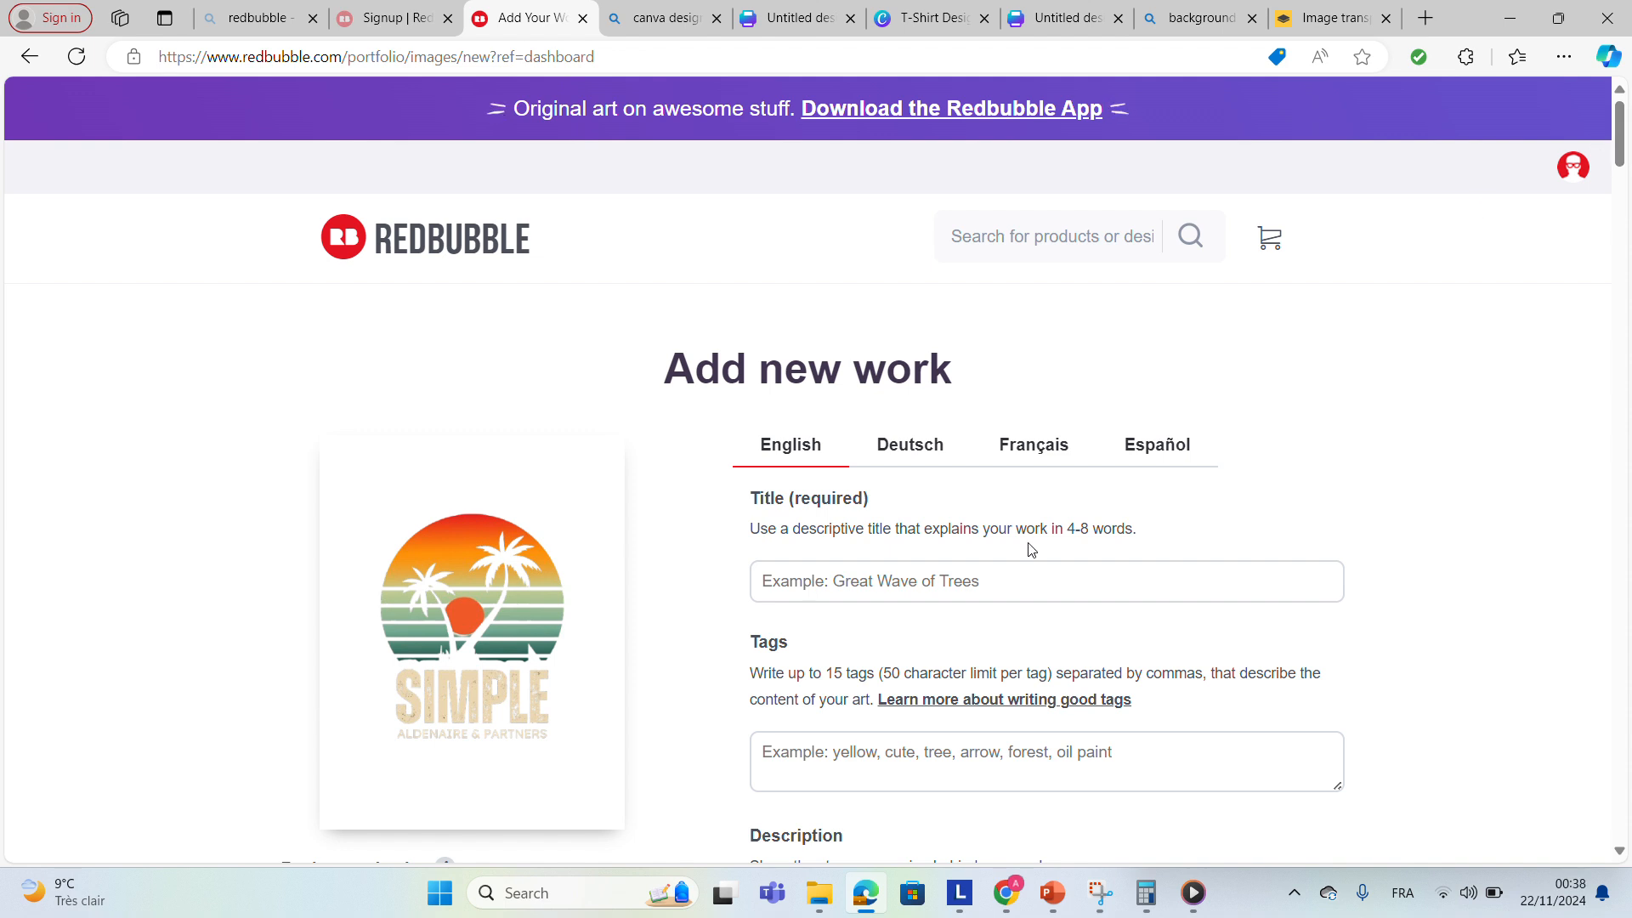
# Enter the work's title as simple way to live.
pyautogui.click(885, 576)
pyautogui.write('s')
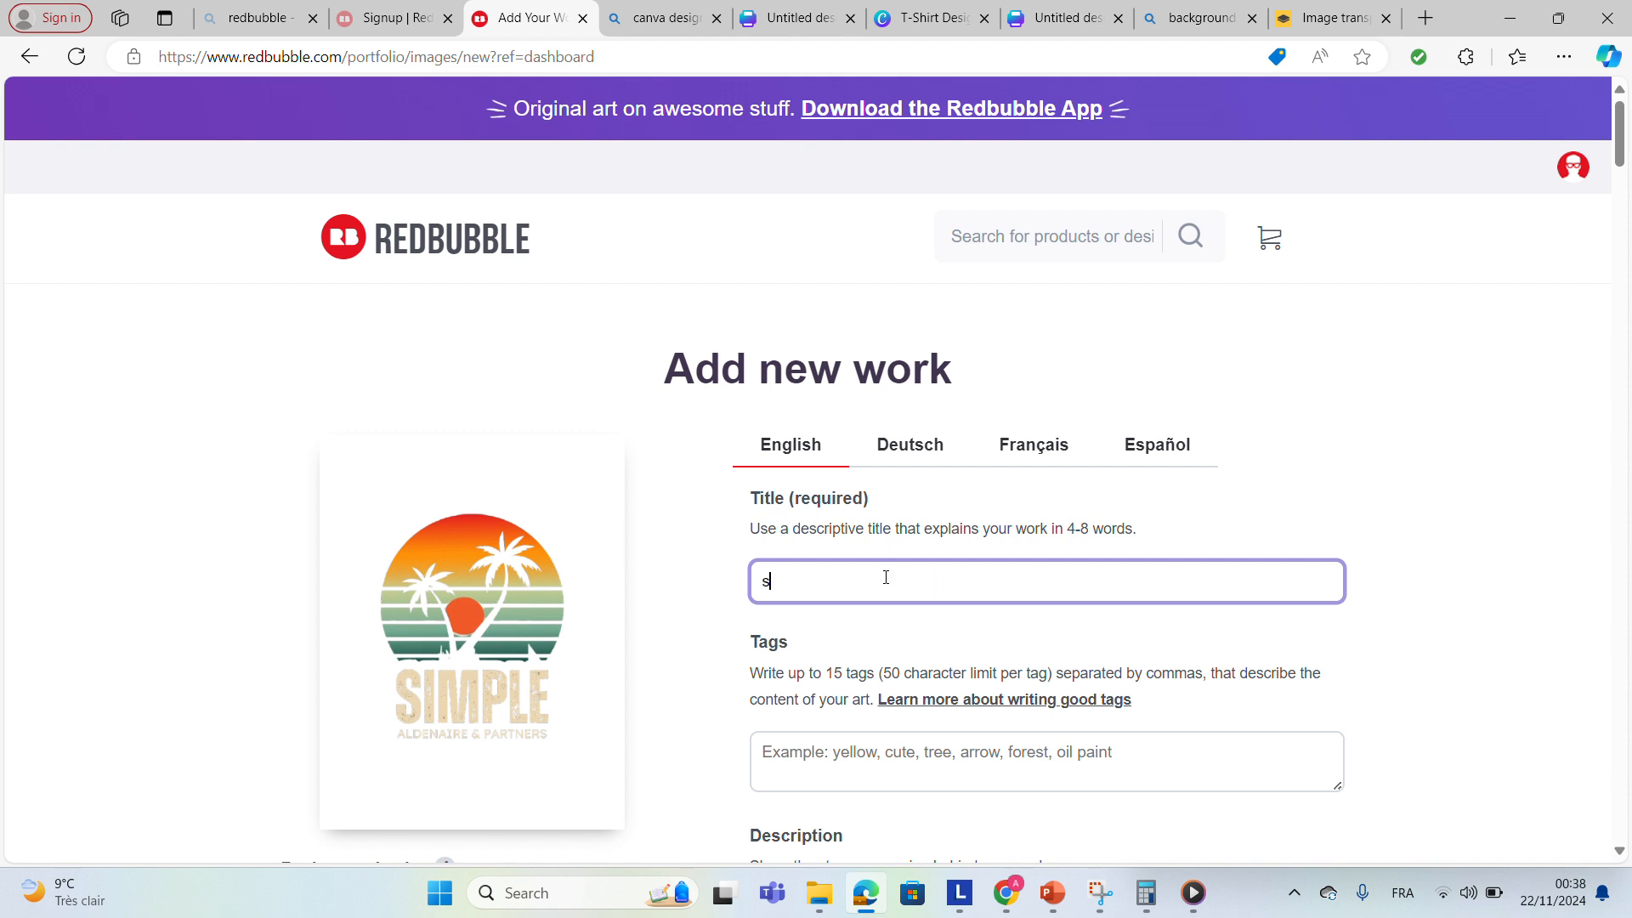
pyautogui.write('imple  way to live')
# Add the tags life, zonder to the work.
pyautogui.click(837, 750)
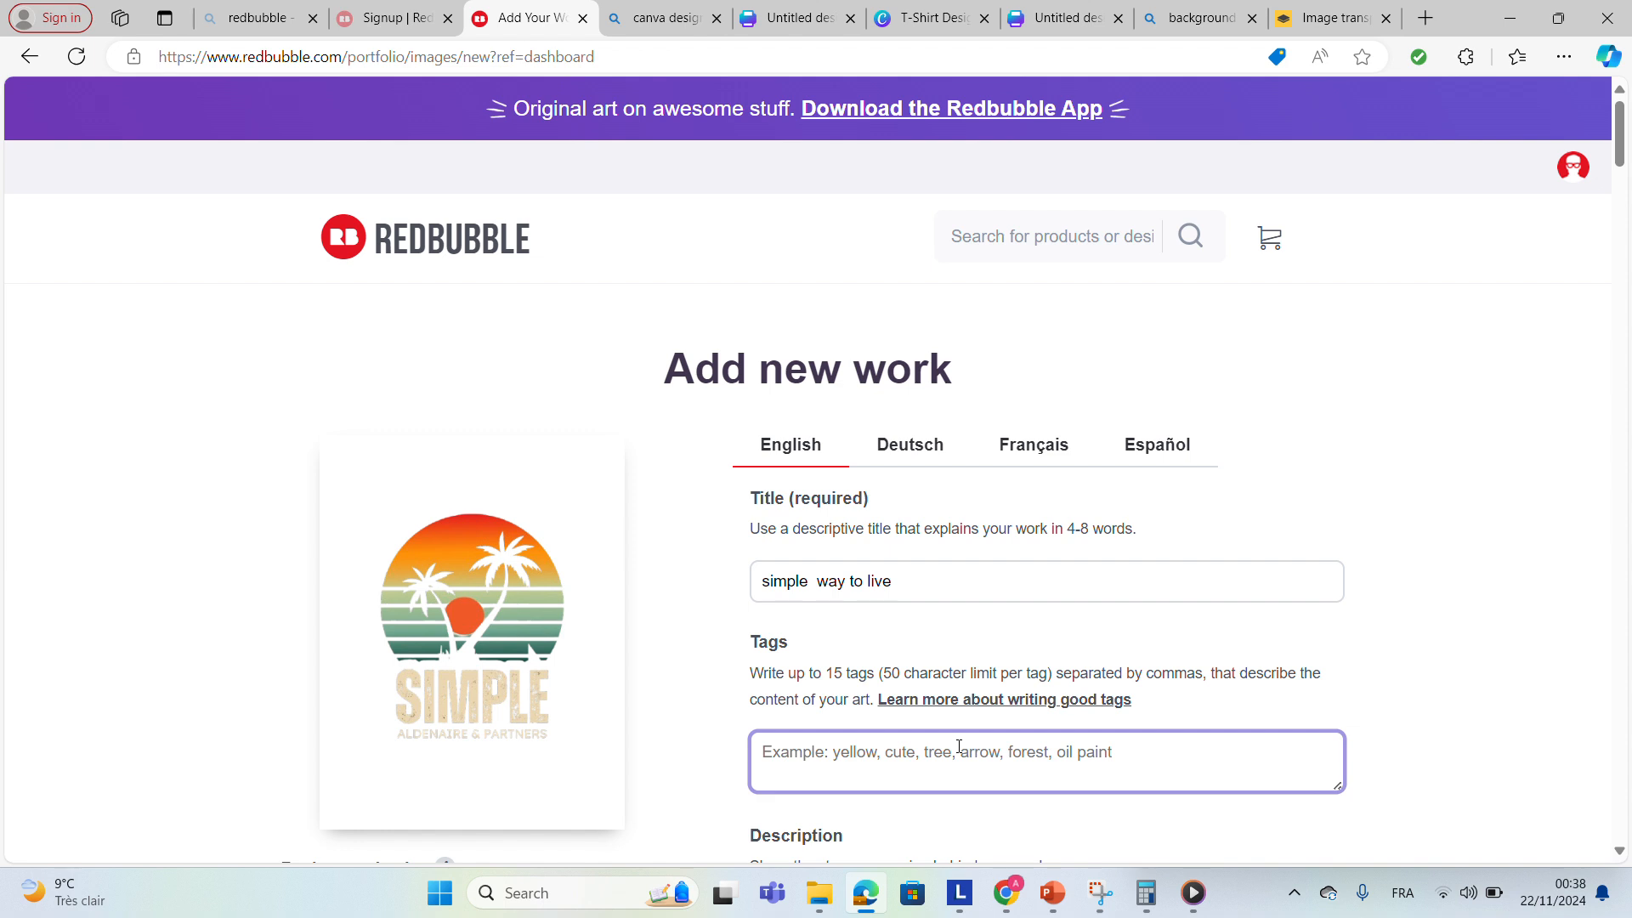
pyautogui.write('4')
pyautogui.press('BackSpace')
pyautogui.write('3')
pyautogui.press('BackSpace')
pyautogui.write('"')
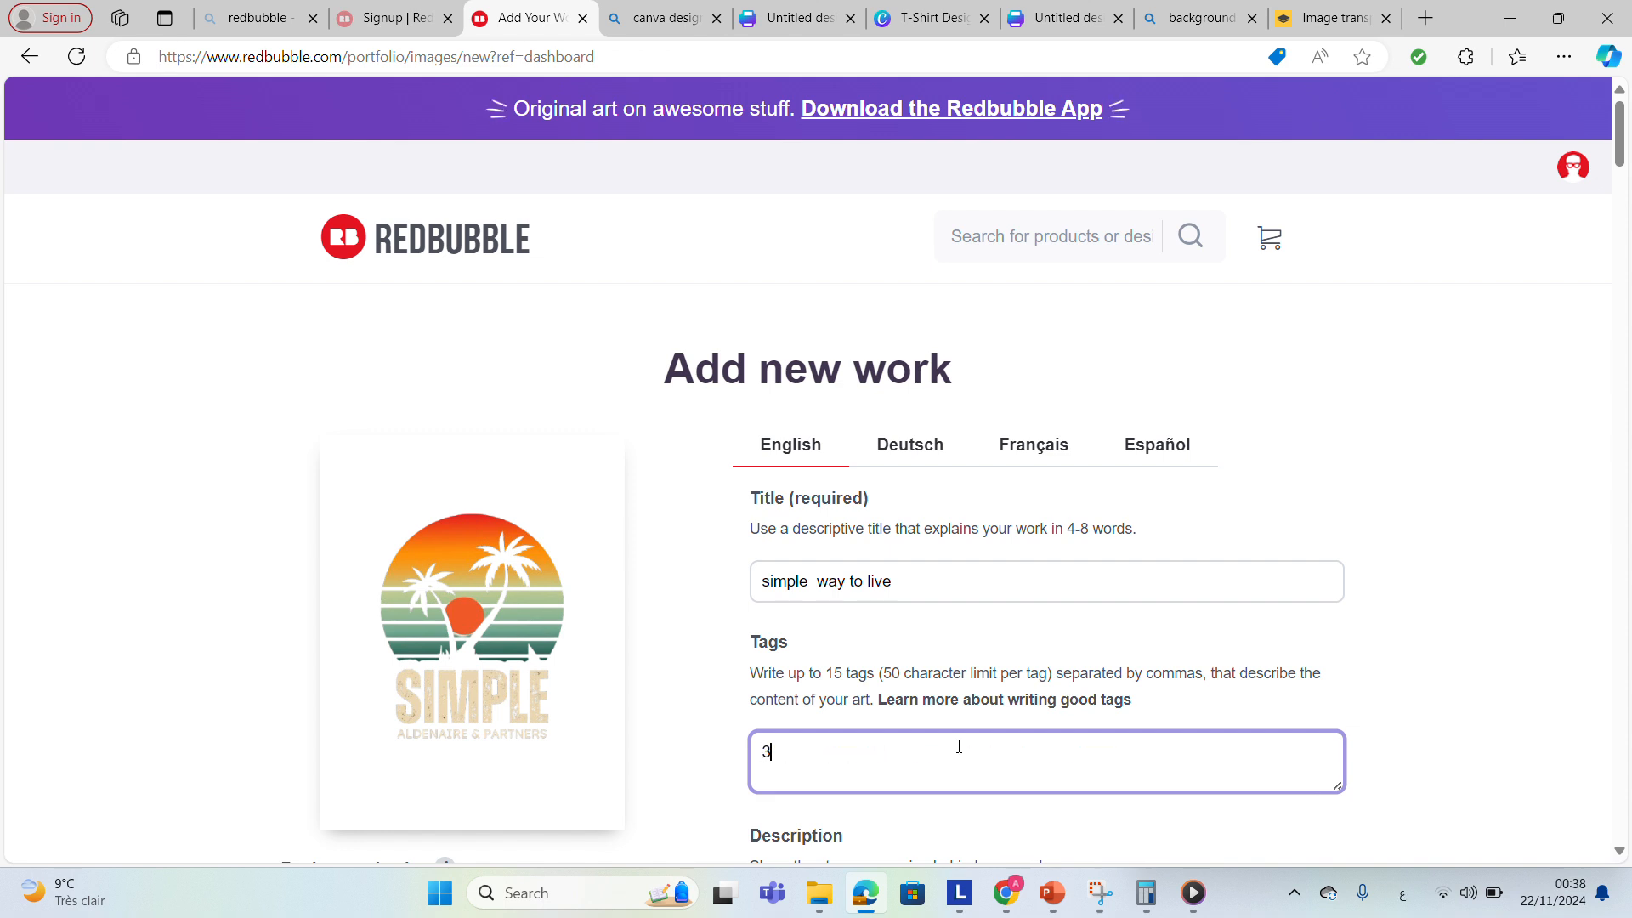
pyautogui.press('BackSpace')
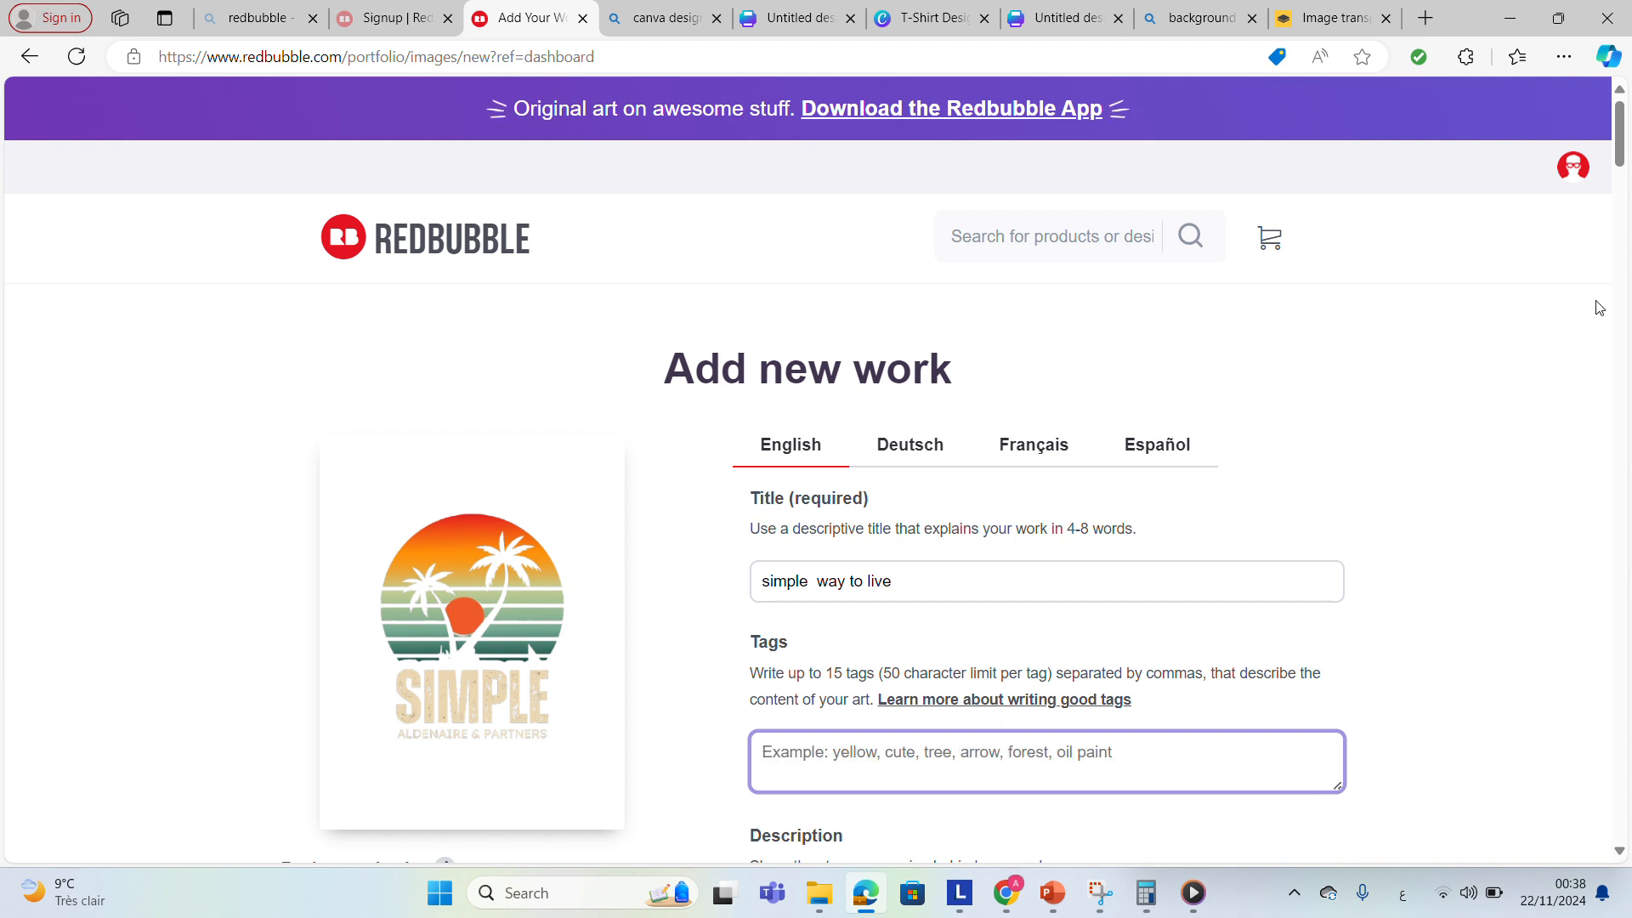
pyautogui.moveTo(1623, 149); pyautogui.dragTo(1624, 193)
pyautogui.write('"')
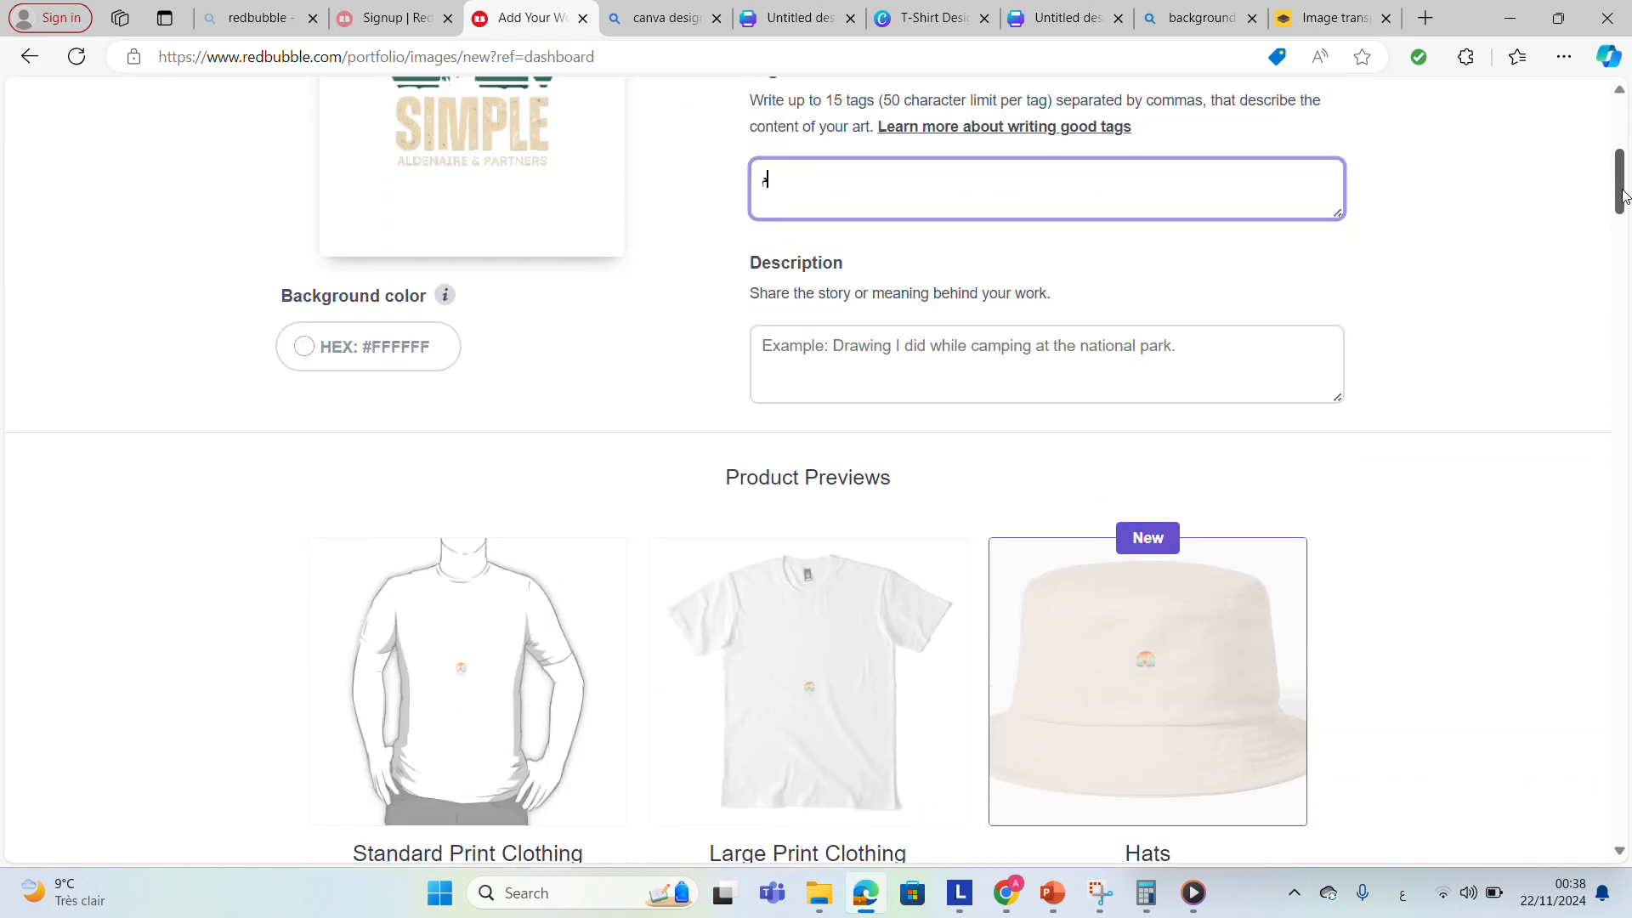
pyautogui.press('BackSpace')
pyautogui.hotkey('alt', 'shift')
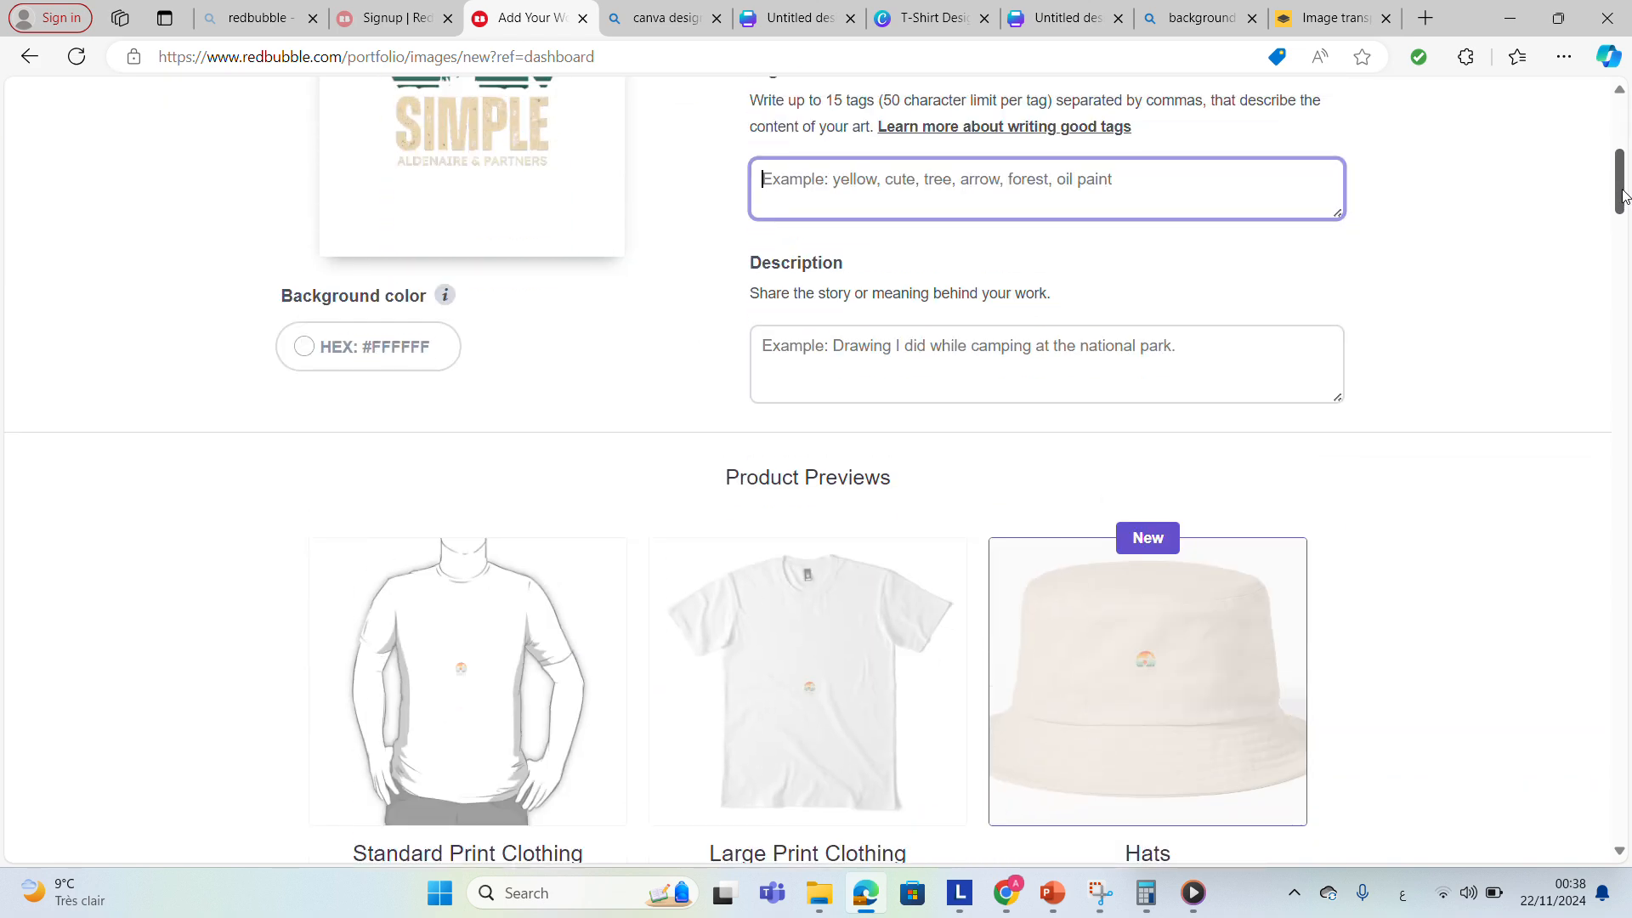
pyautogui.write('life, zonder')
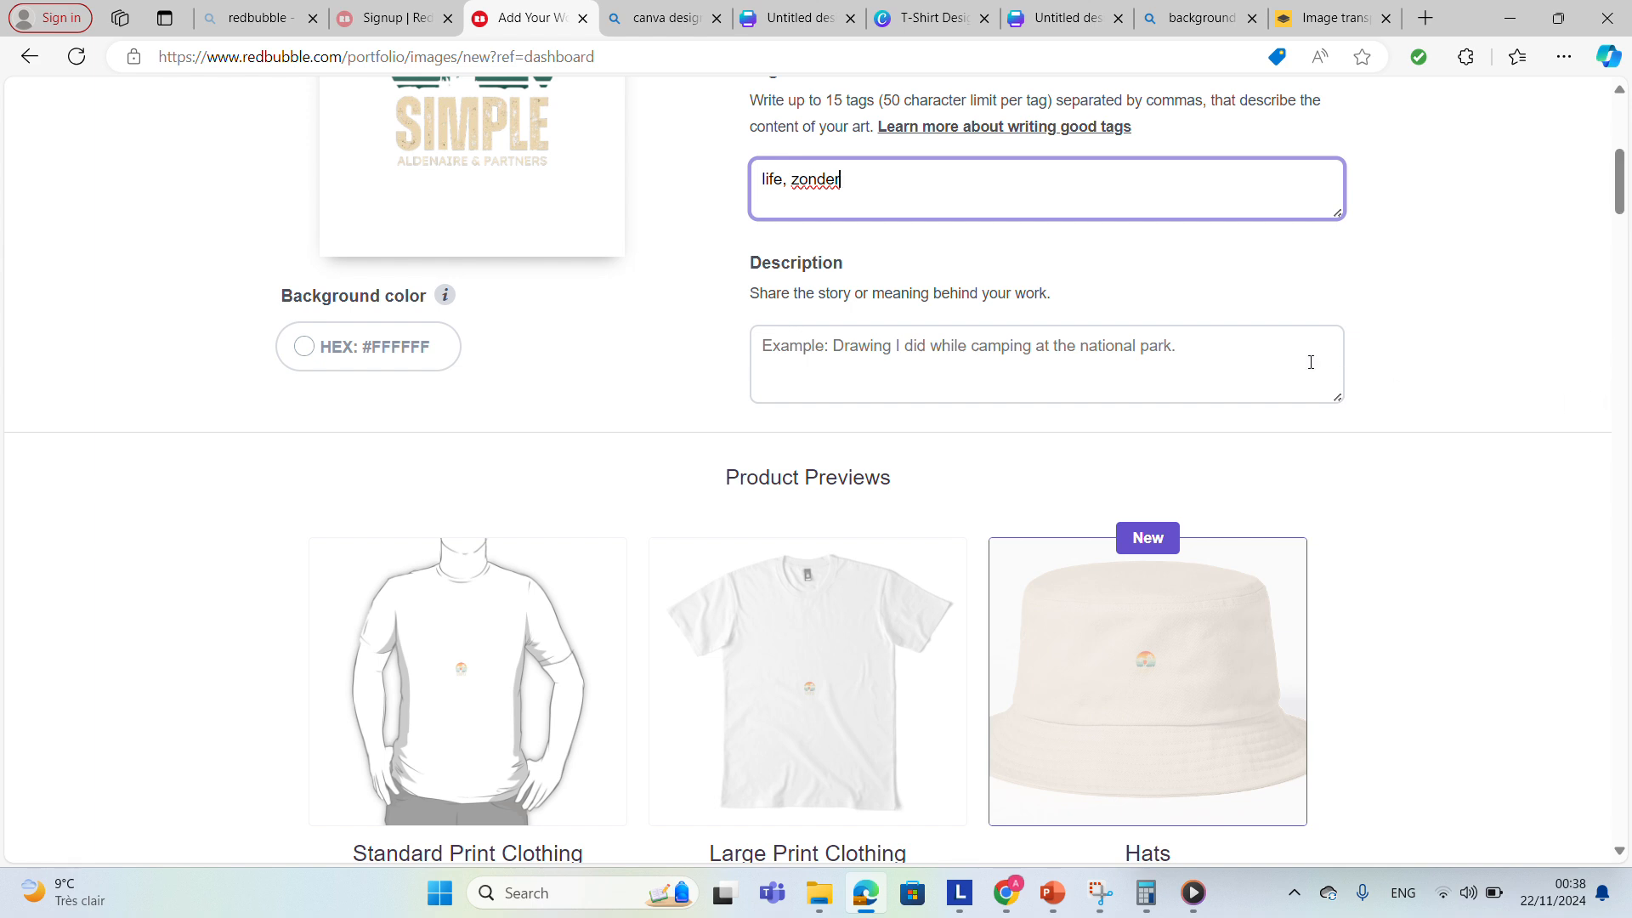
# Write a short description of the work.
pyautogui.click(1229, 335)
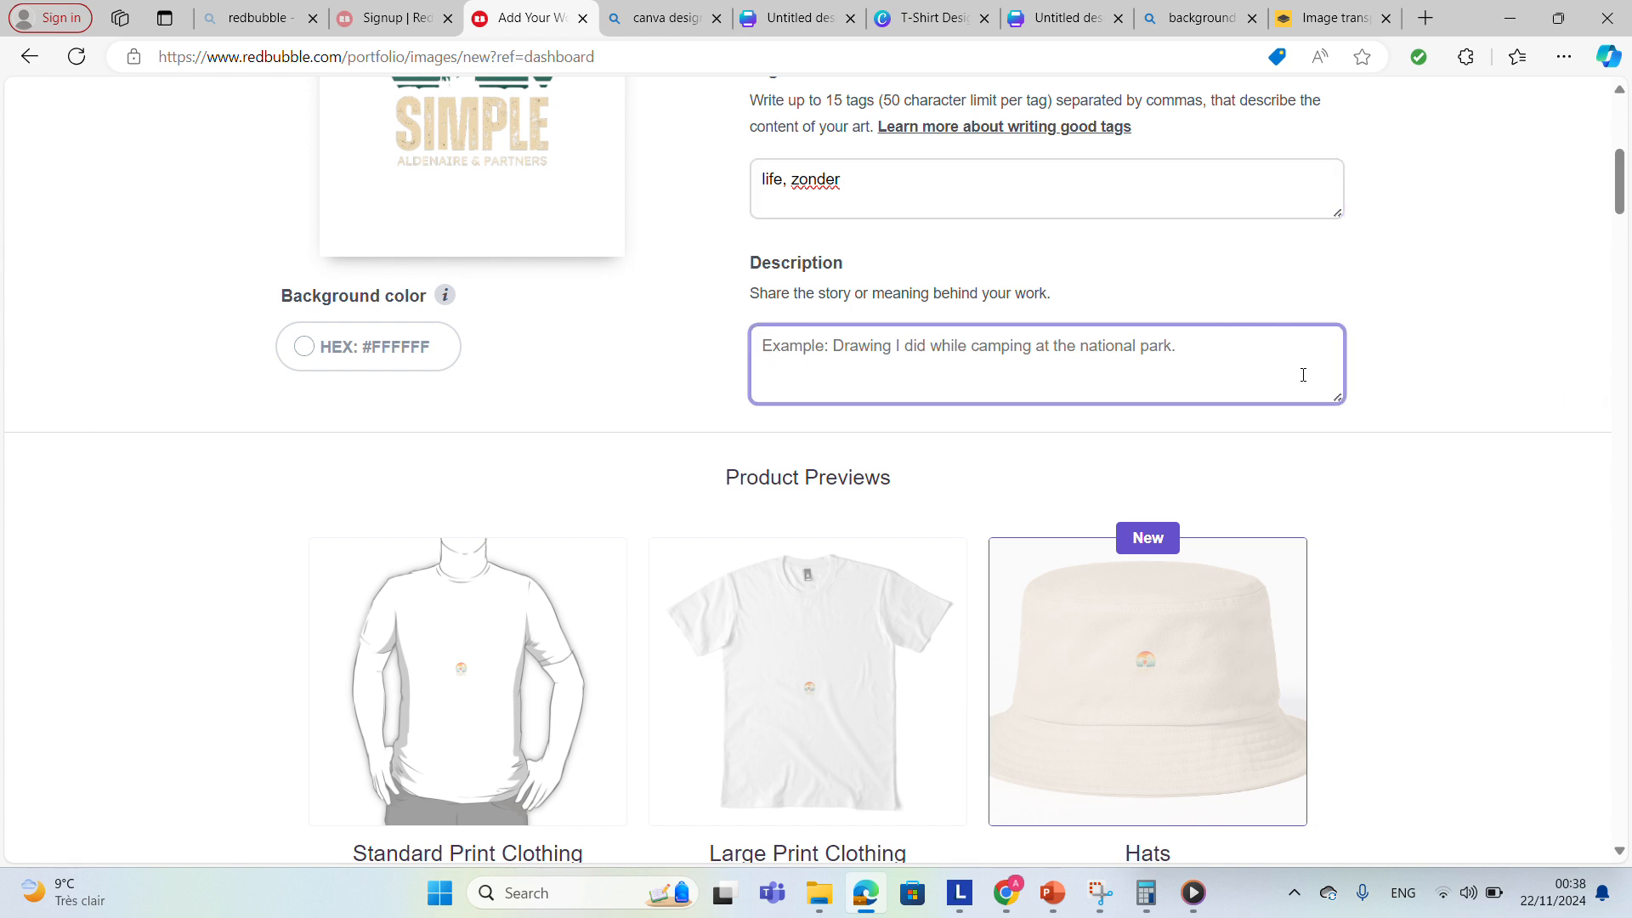
pyautogui.write('th')
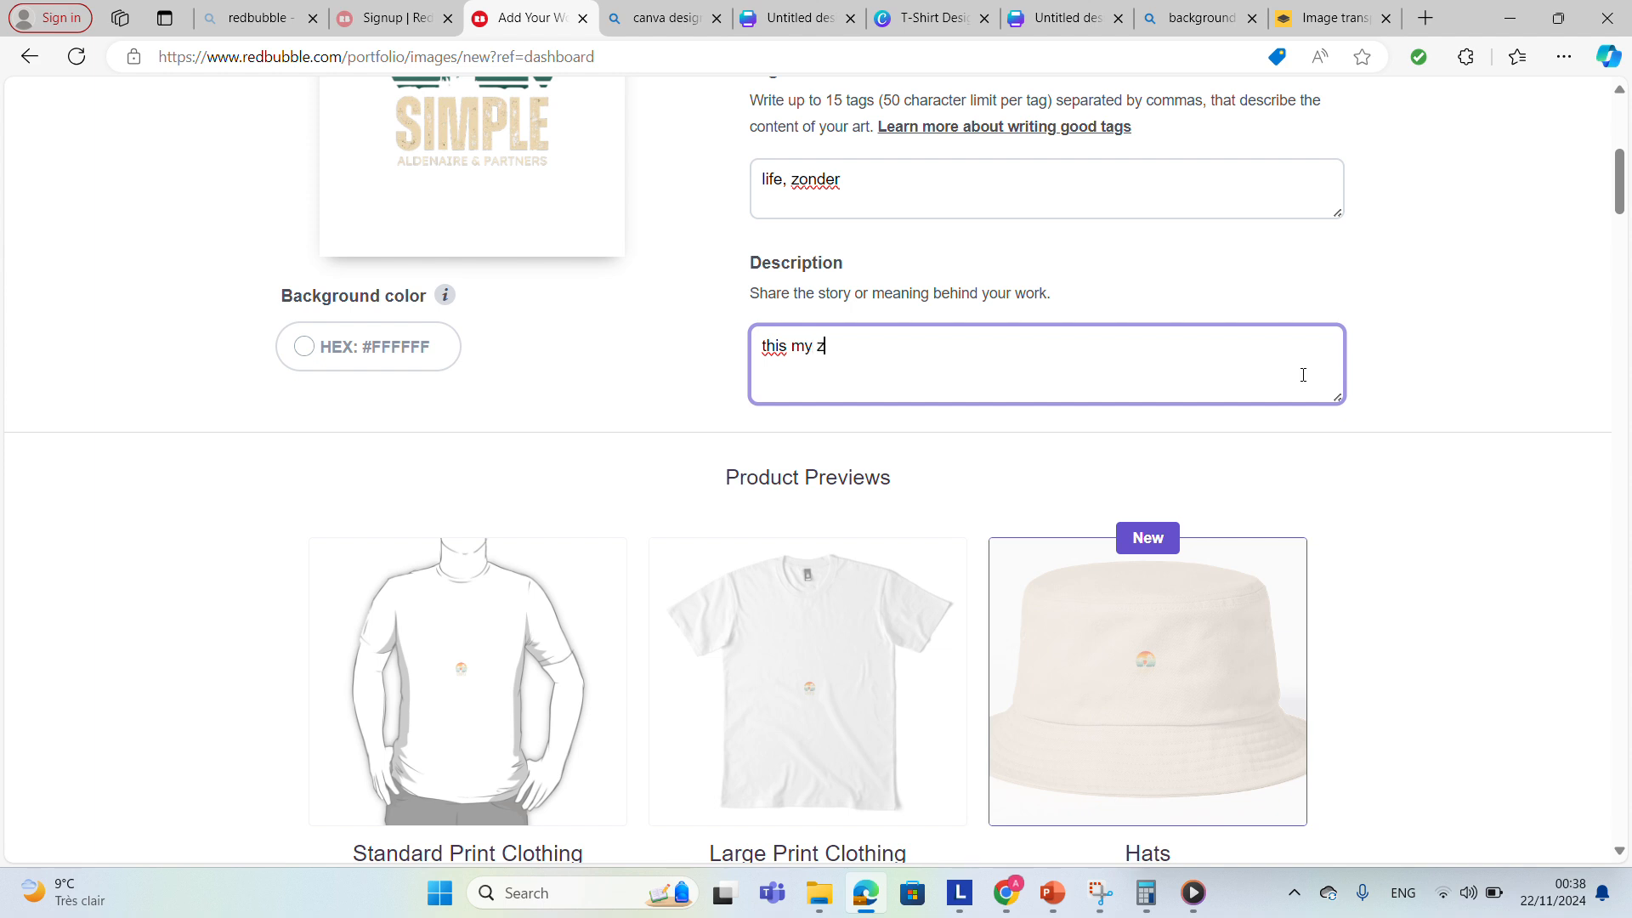
pyautogui.write('is my wo')
pyautogui.write('y')
# Open the Standard Print Clothing product editor and drag the size-on-product slider to its maximum.
pyautogui.moveTo(1623, 197); pyautogui.dragTo(1577, 230)
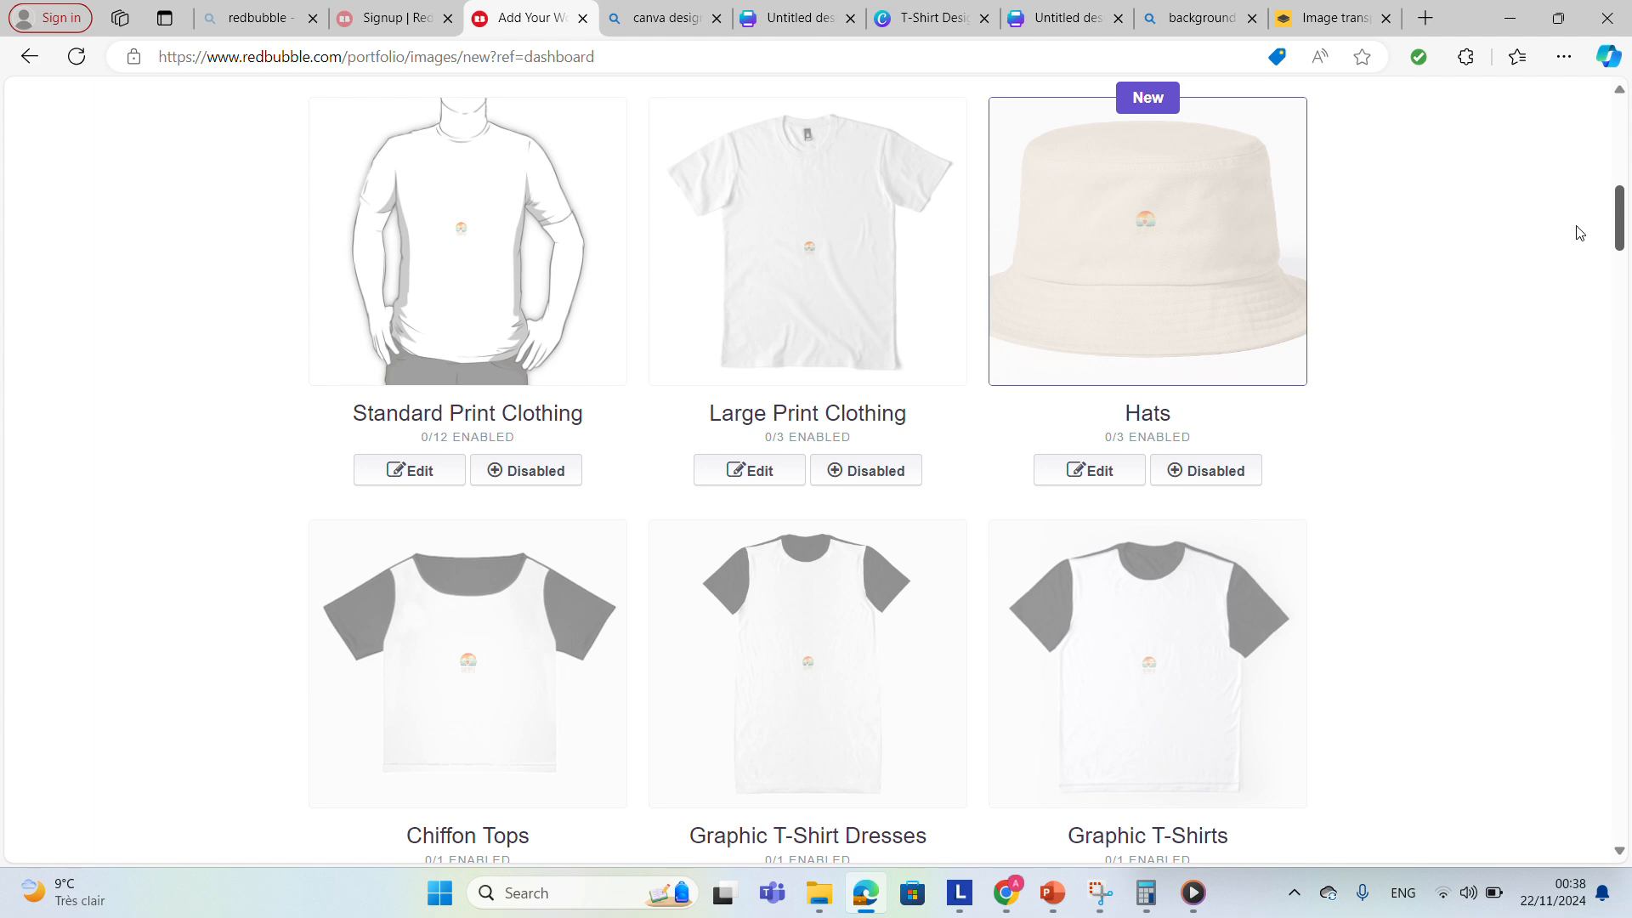
pyautogui.click(796, 279)
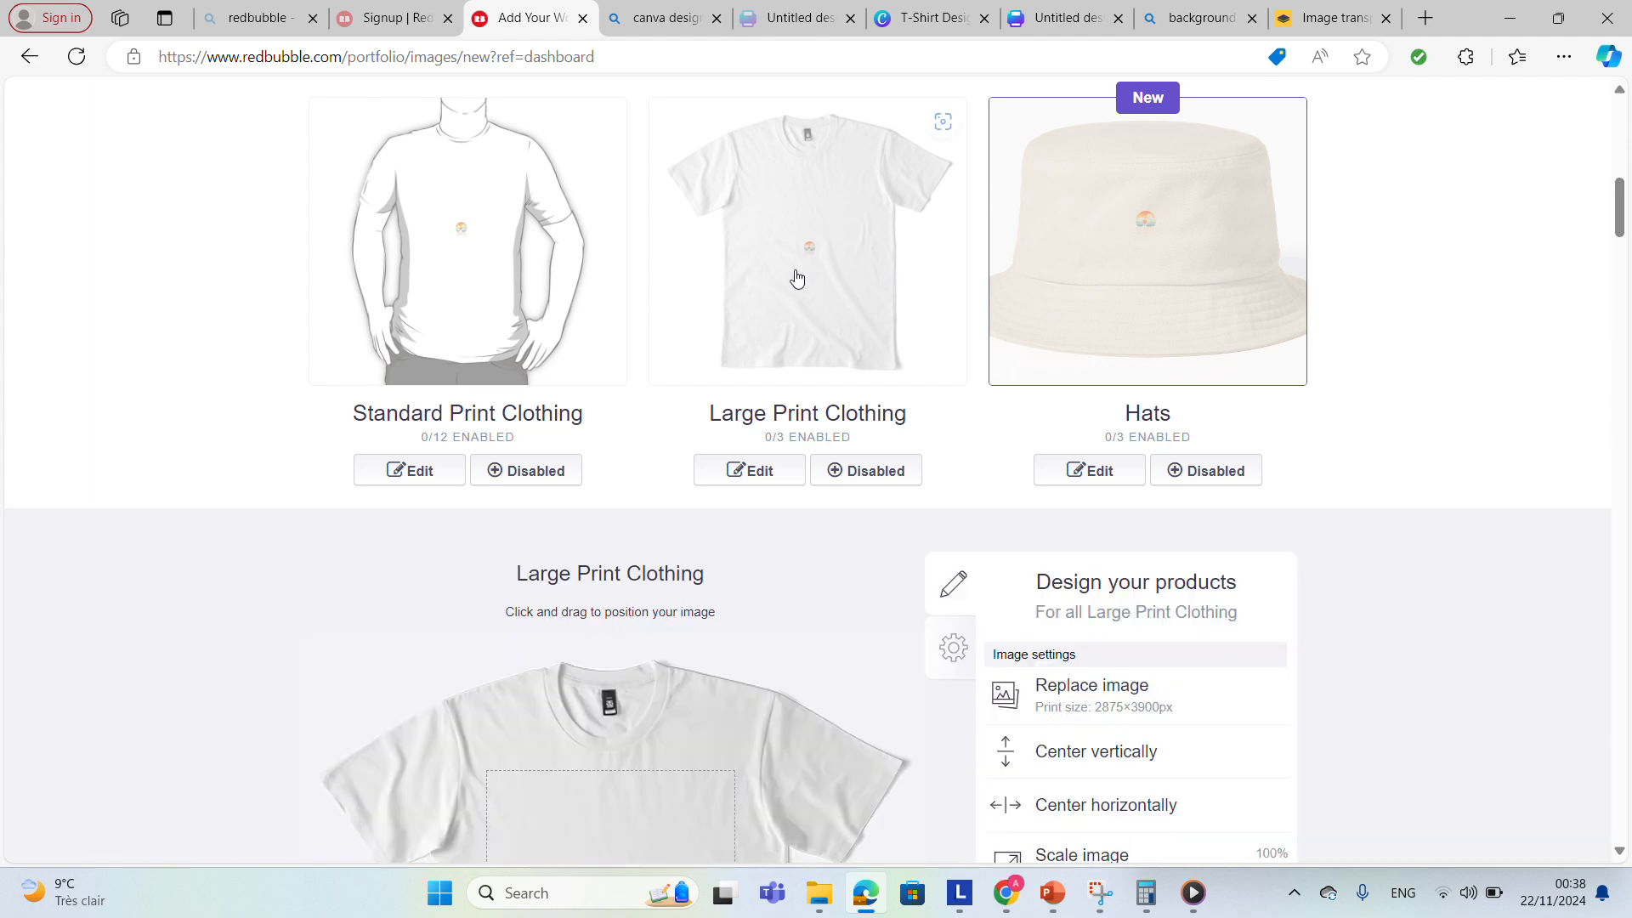
pyautogui.click(583, 255)
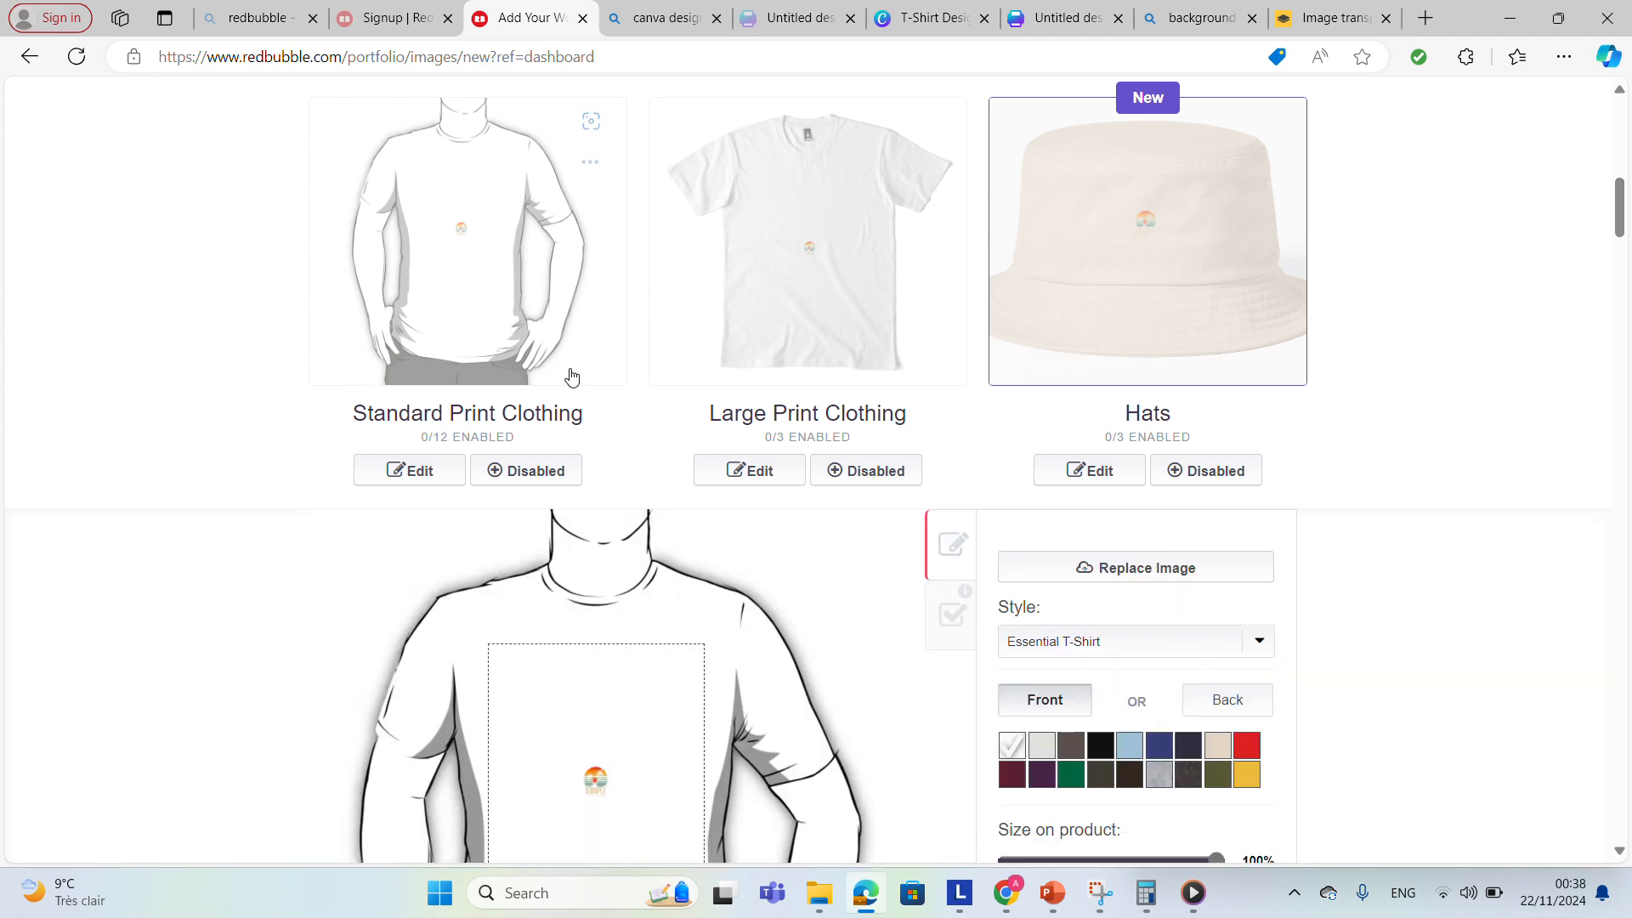
pyautogui.click(422, 473)
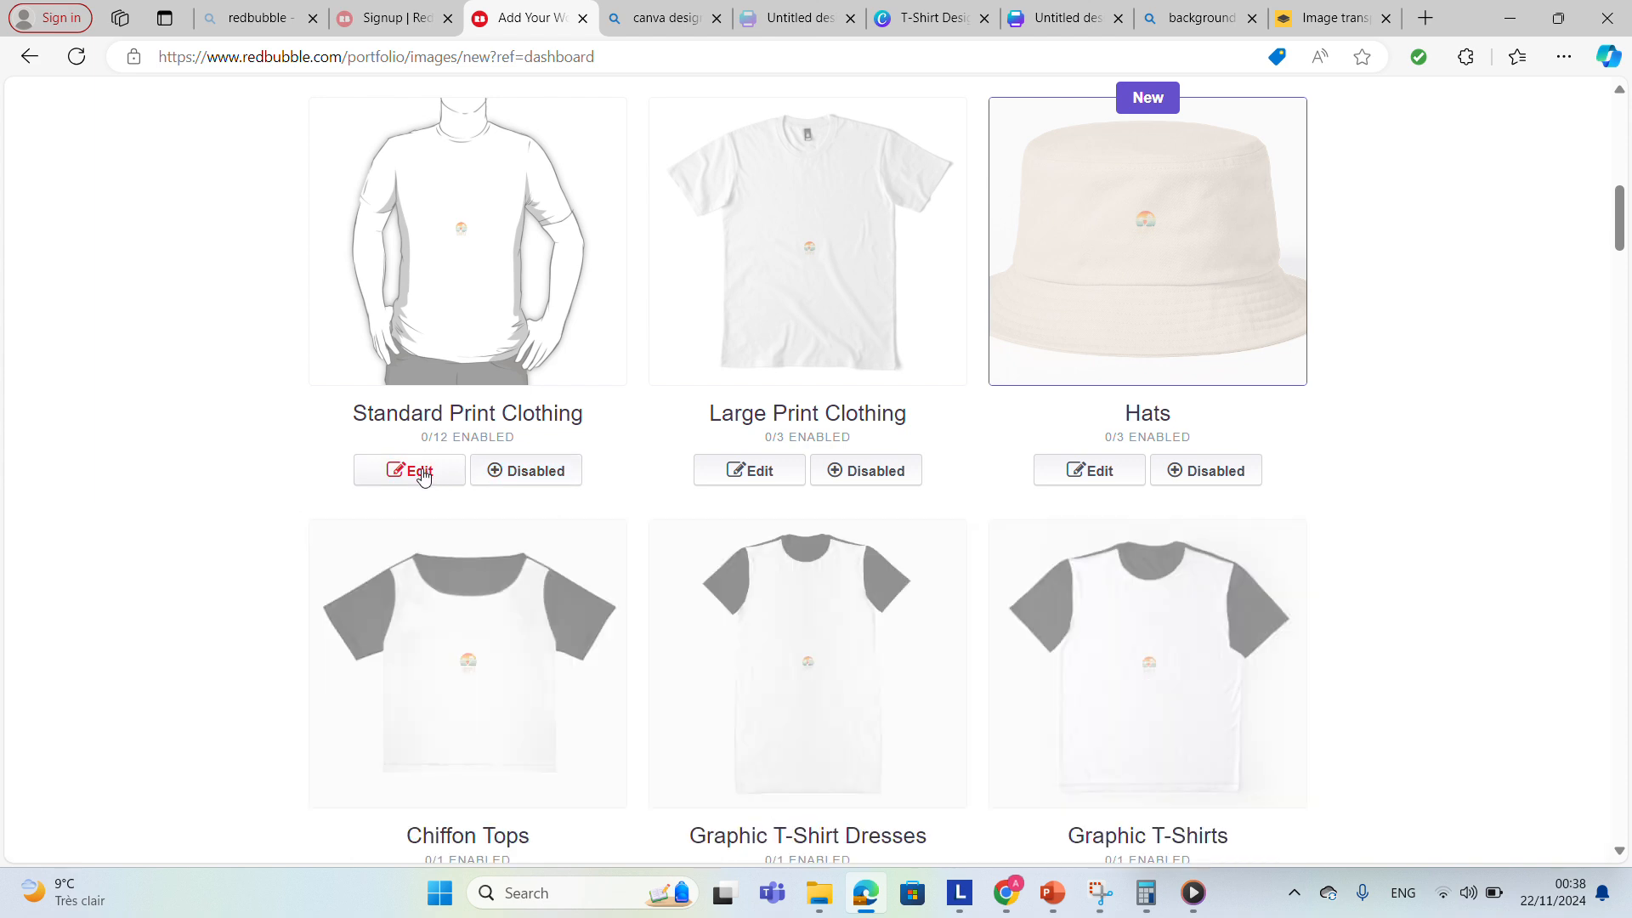
pyautogui.click(420, 473)
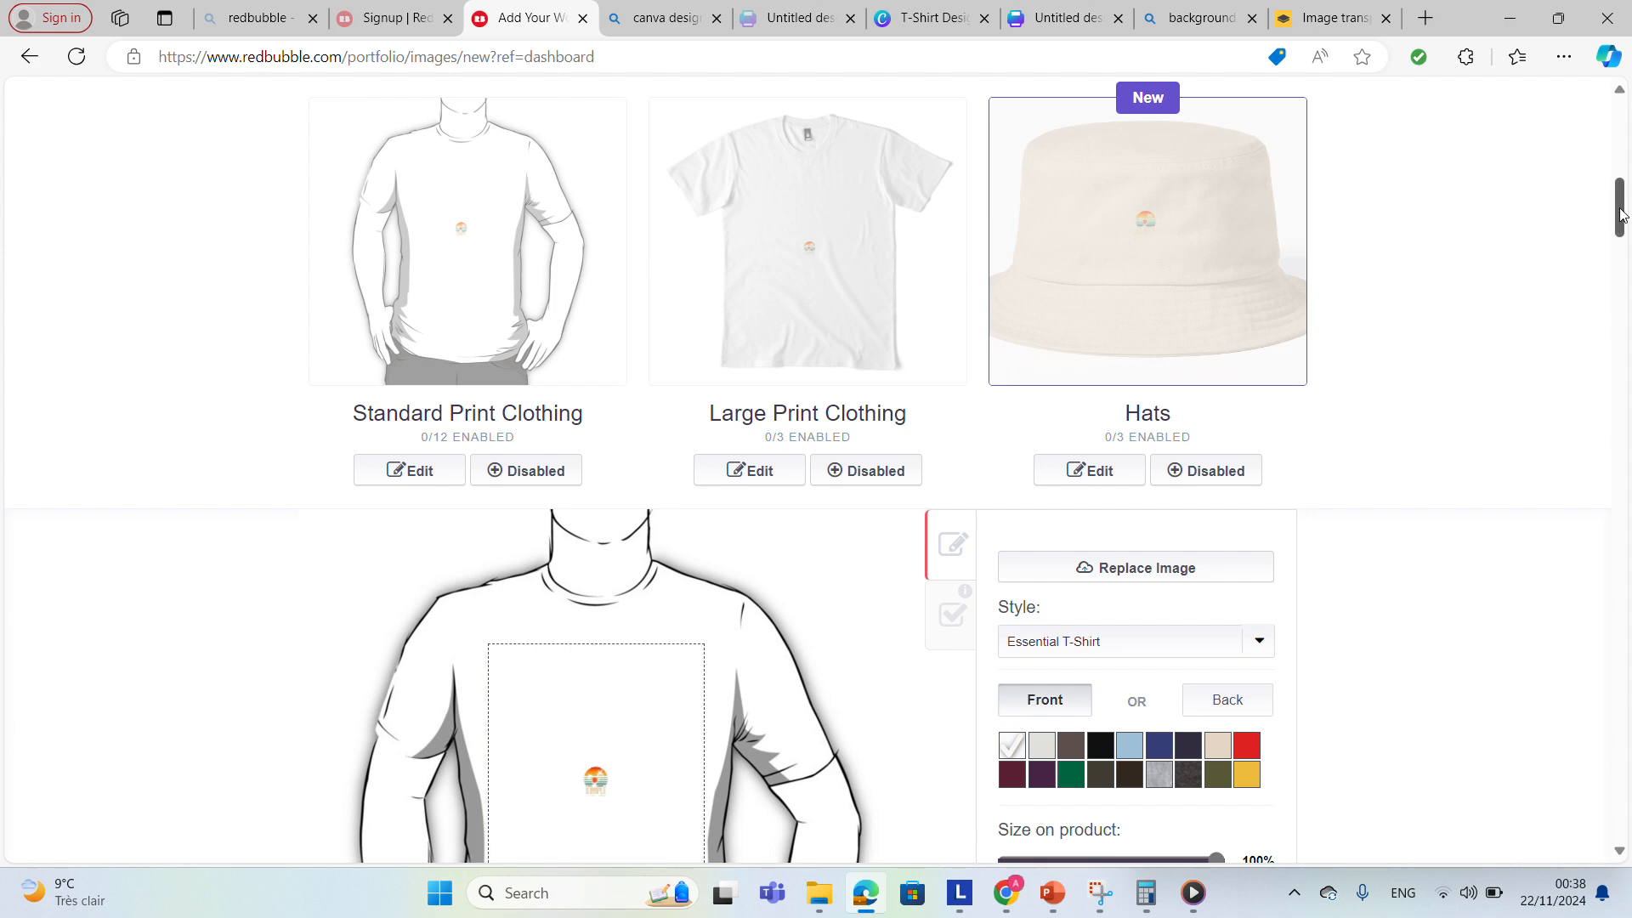
pyautogui.moveTo(1621, 215); pyautogui.dragTo(1621, 239)
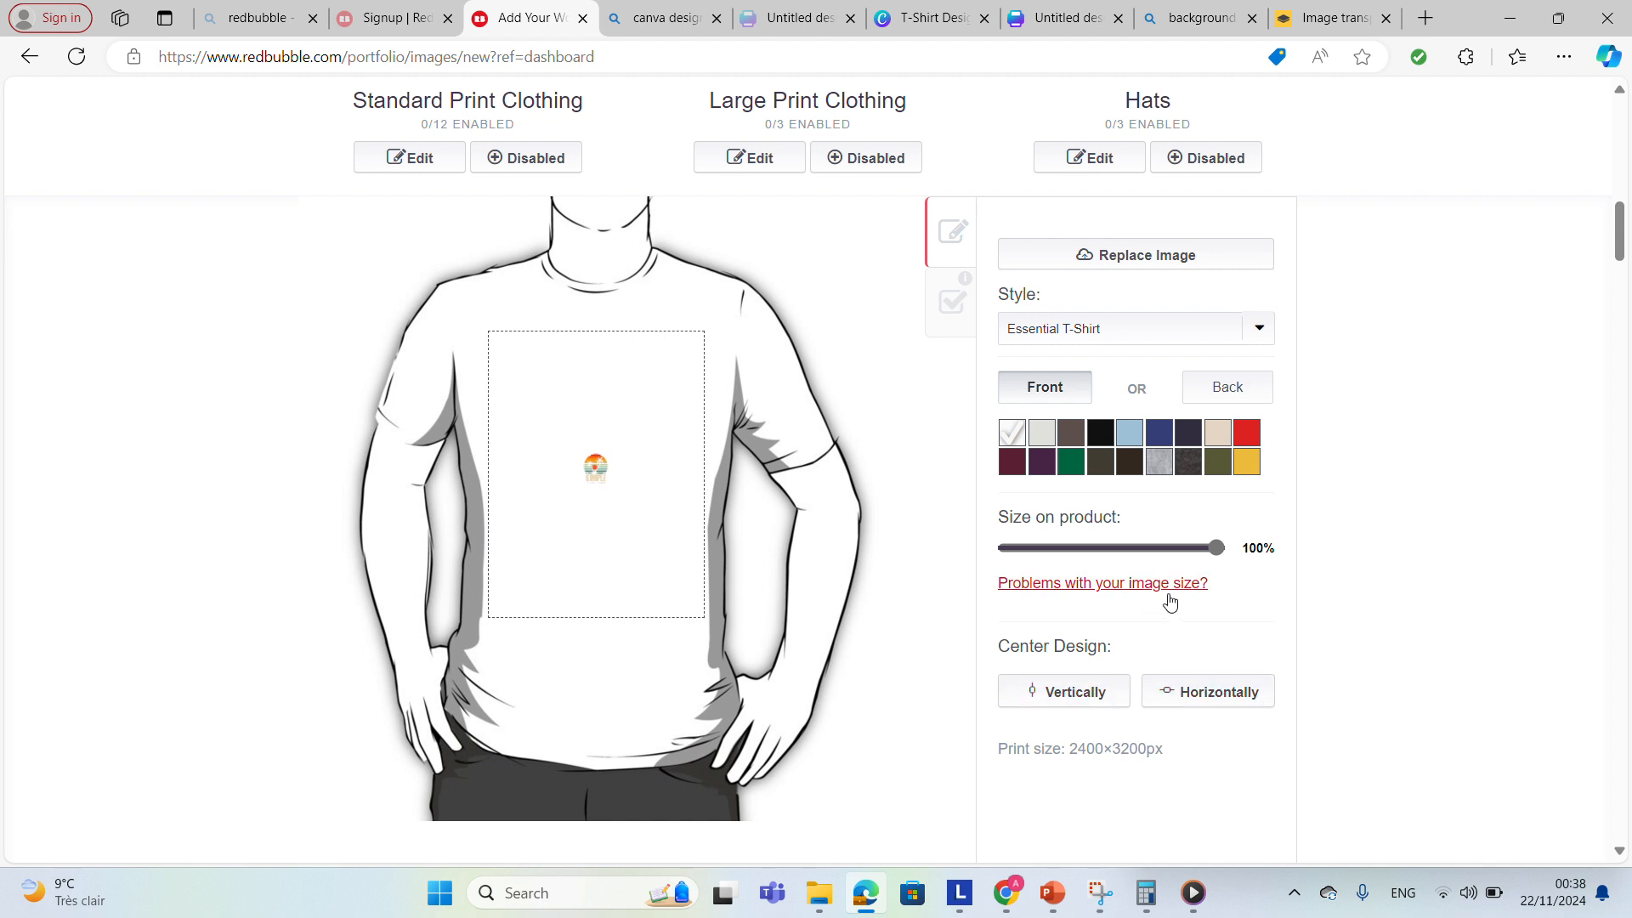
pyautogui.moveTo(1222, 554); pyautogui.dragTo(1335, 544)
# Preview the Fitted T-Shirt and Hoodie (Pullover) styles, then switch back to Essential T-Shirt.
pyautogui.click(1132, 338)
pyautogui.click(1117, 411)
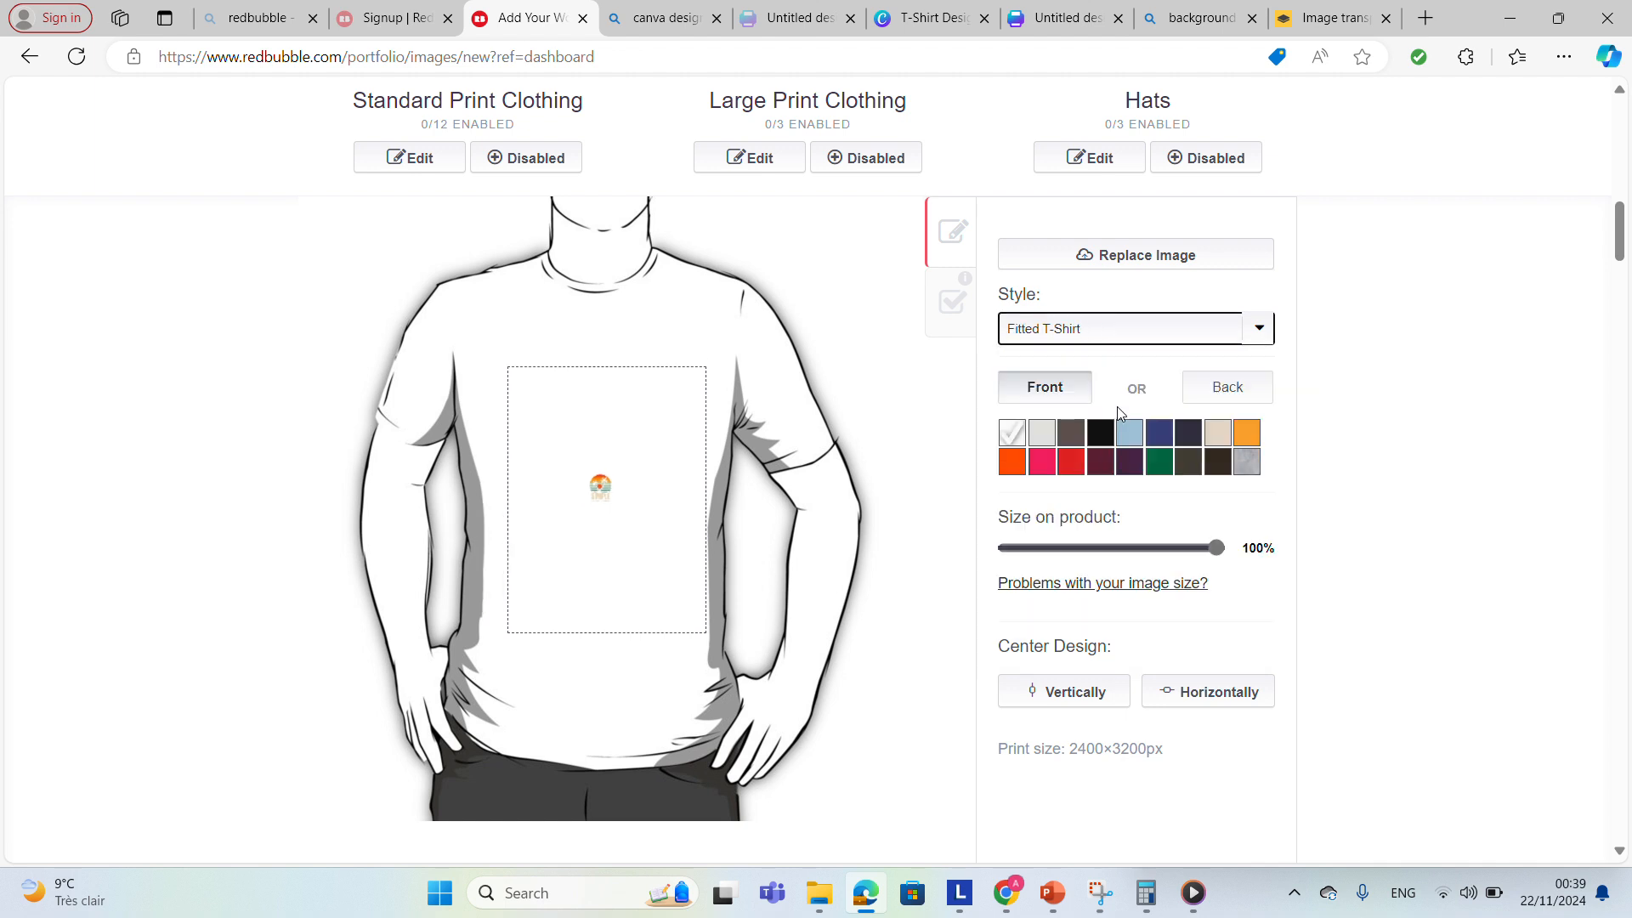
pyautogui.click(1129, 340)
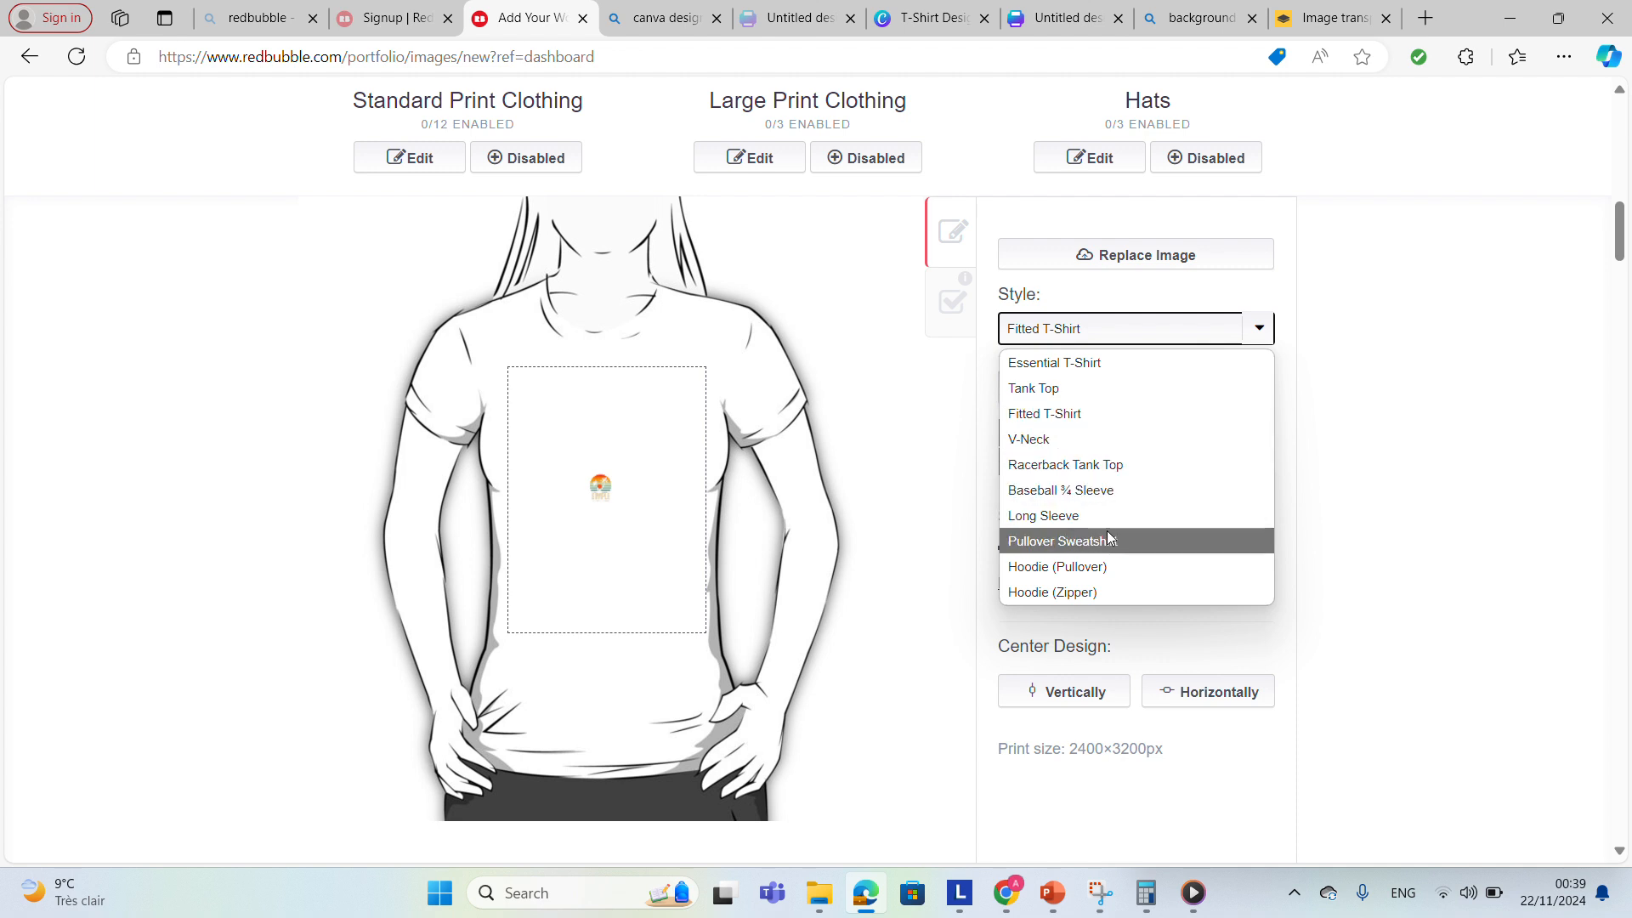
pyautogui.click(1097, 568)
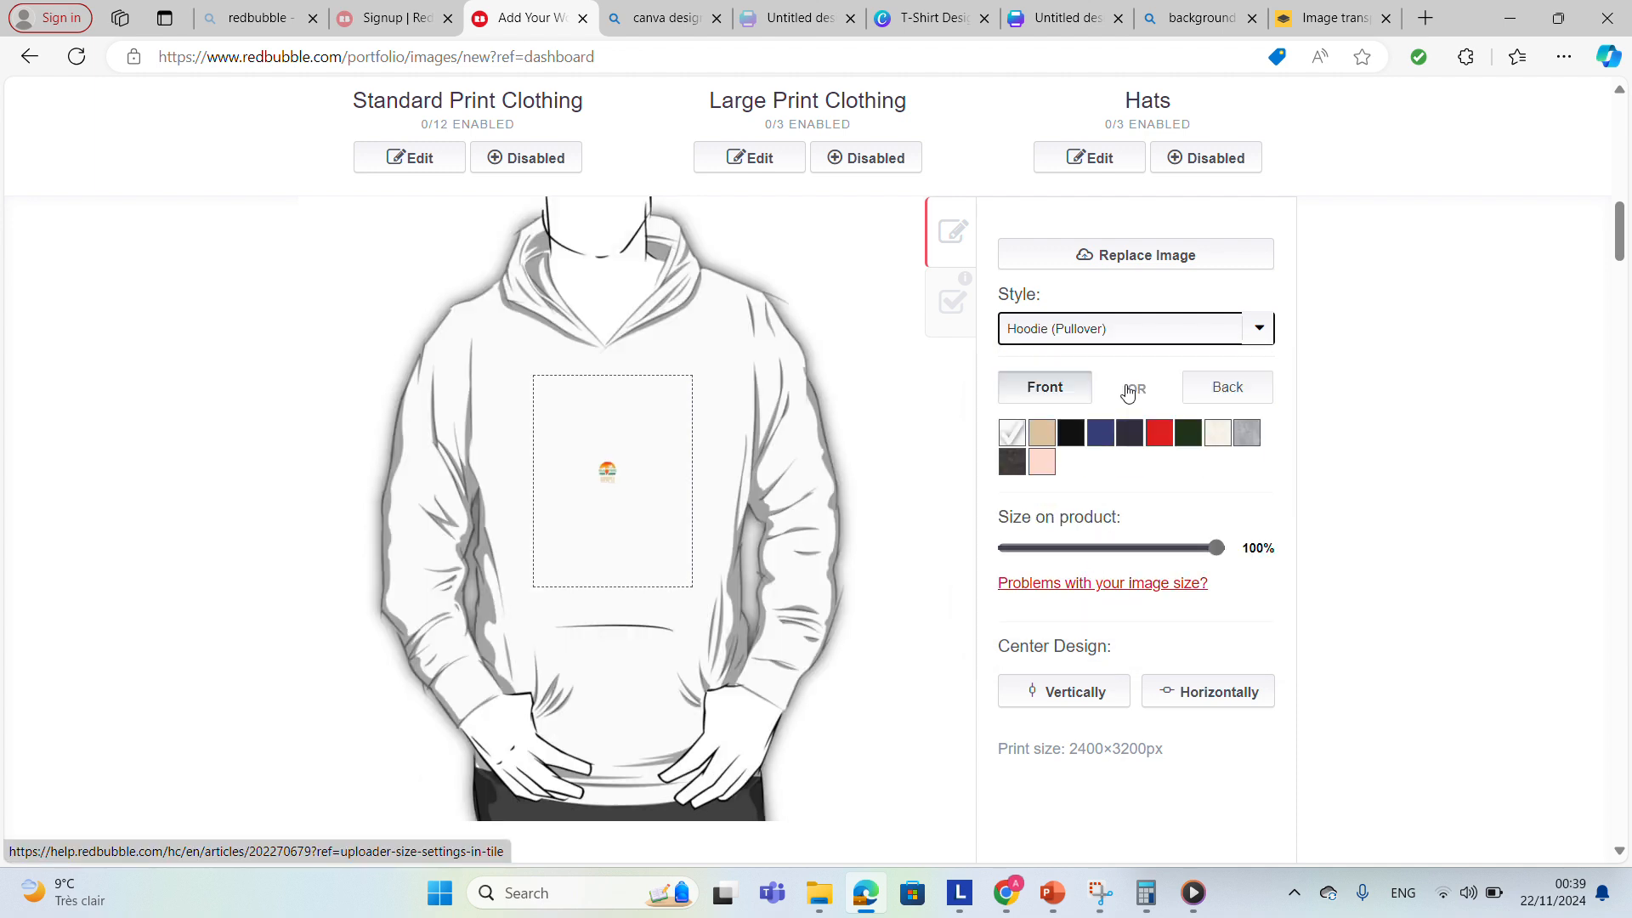
pyautogui.click(1152, 340)
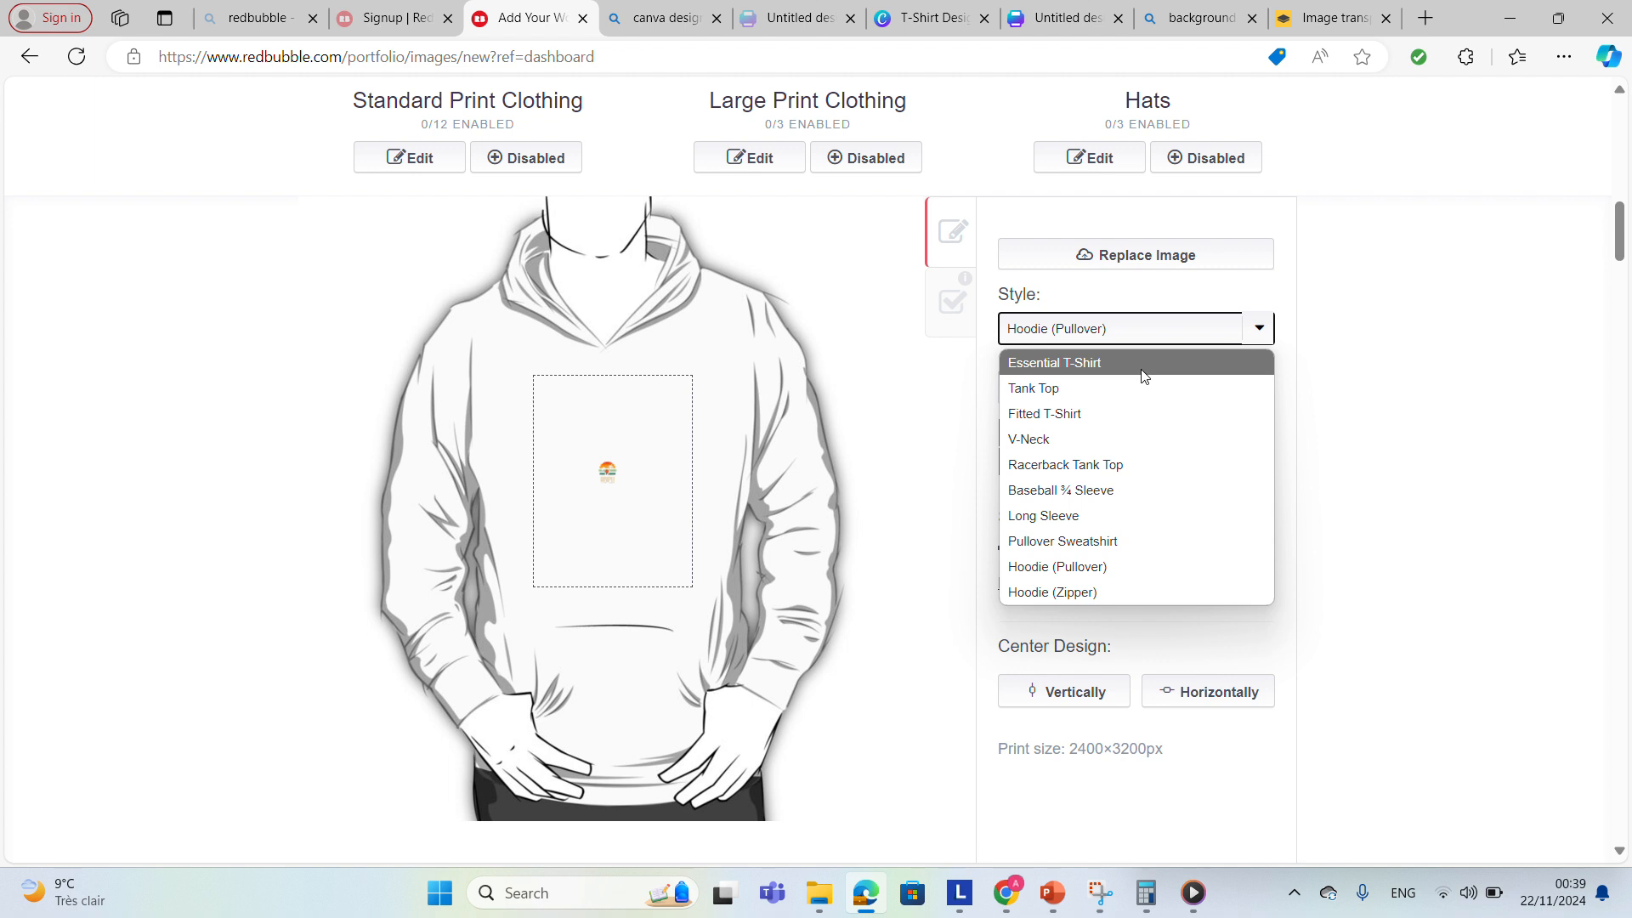
pyautogui.click(1144, 377)
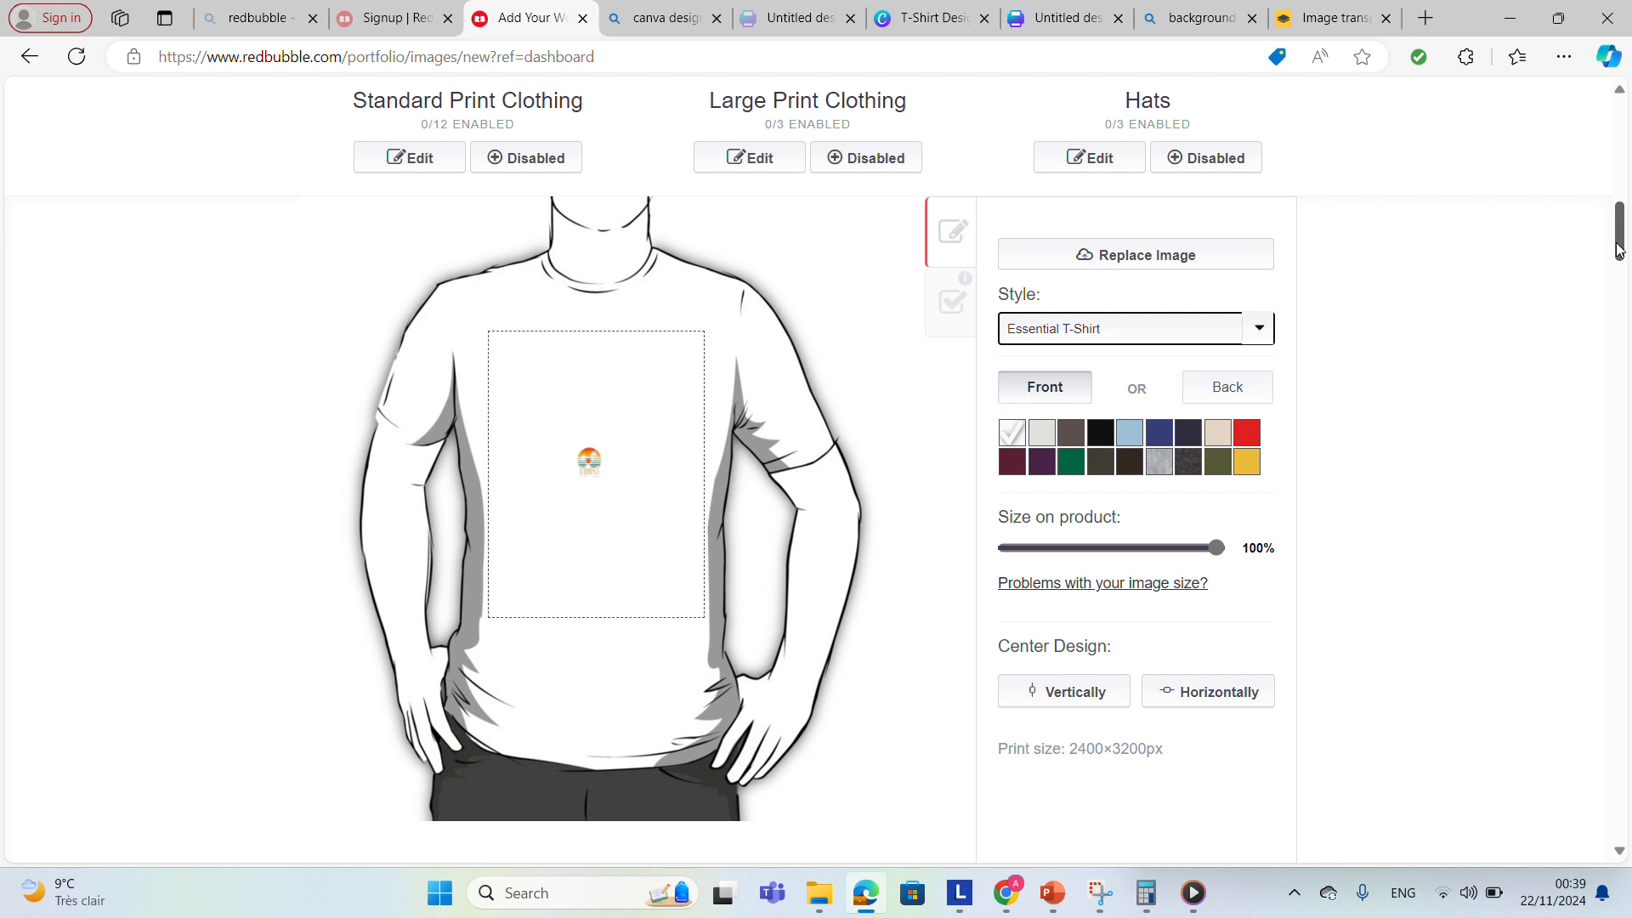
# Apply the changes to the Standard Print Clothing products.
pyautogui.moveTo(1618, 246); pyautogui.dragTo(1618, 297)
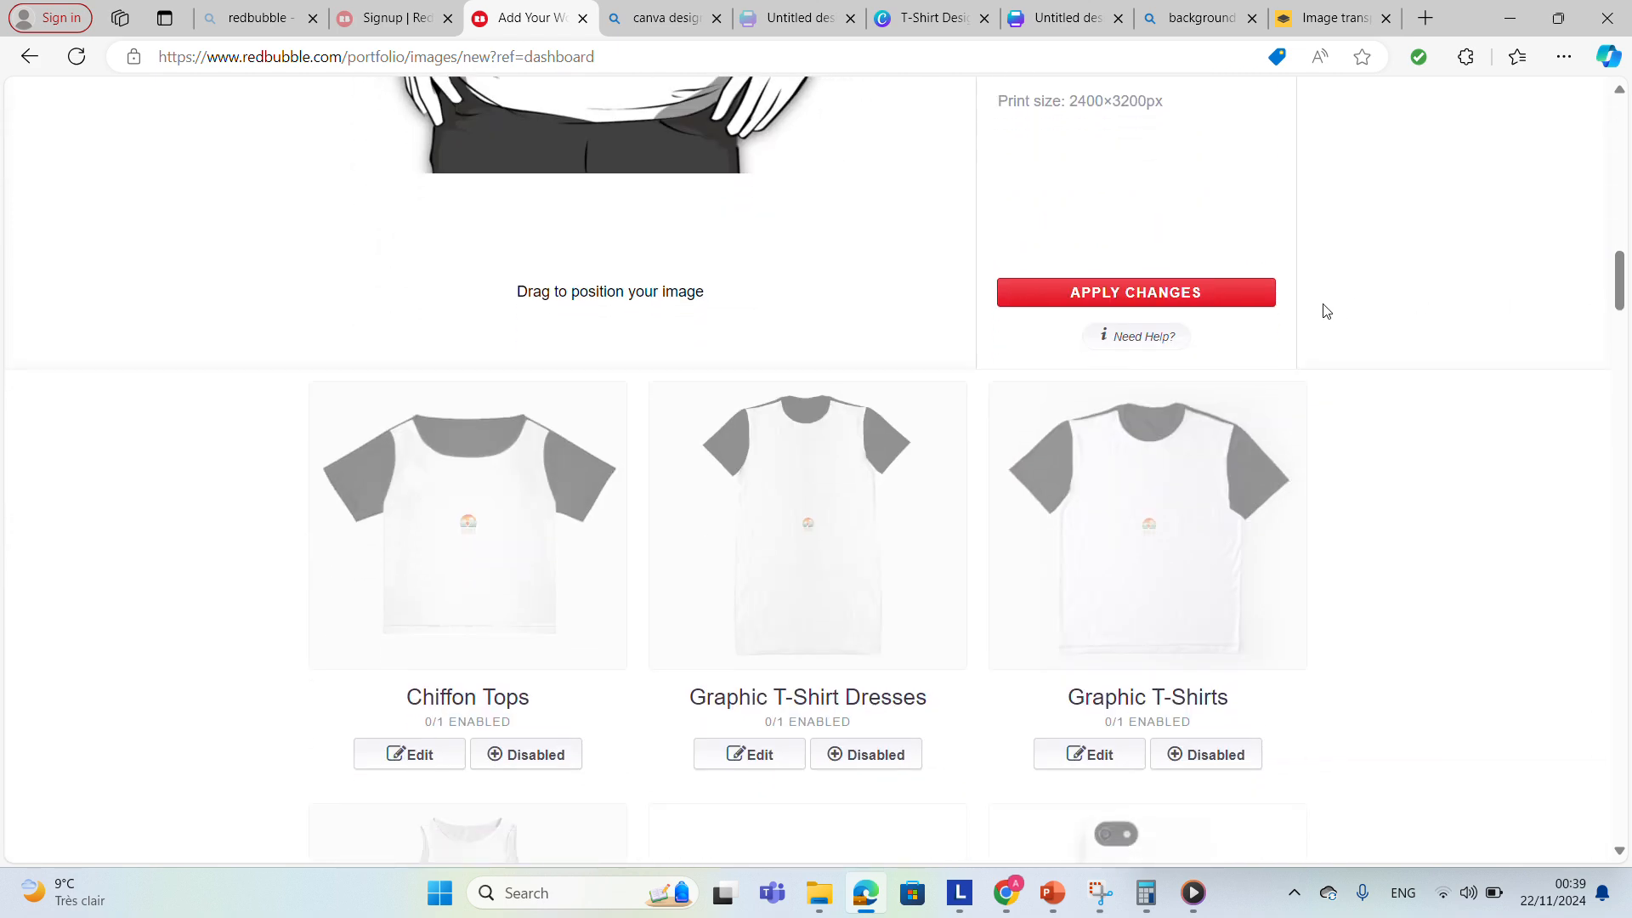
pyautogui.click(1183, 295)
# Browse the product previews further down the page.
pyautogui.scroll(-10, 1179, 301)
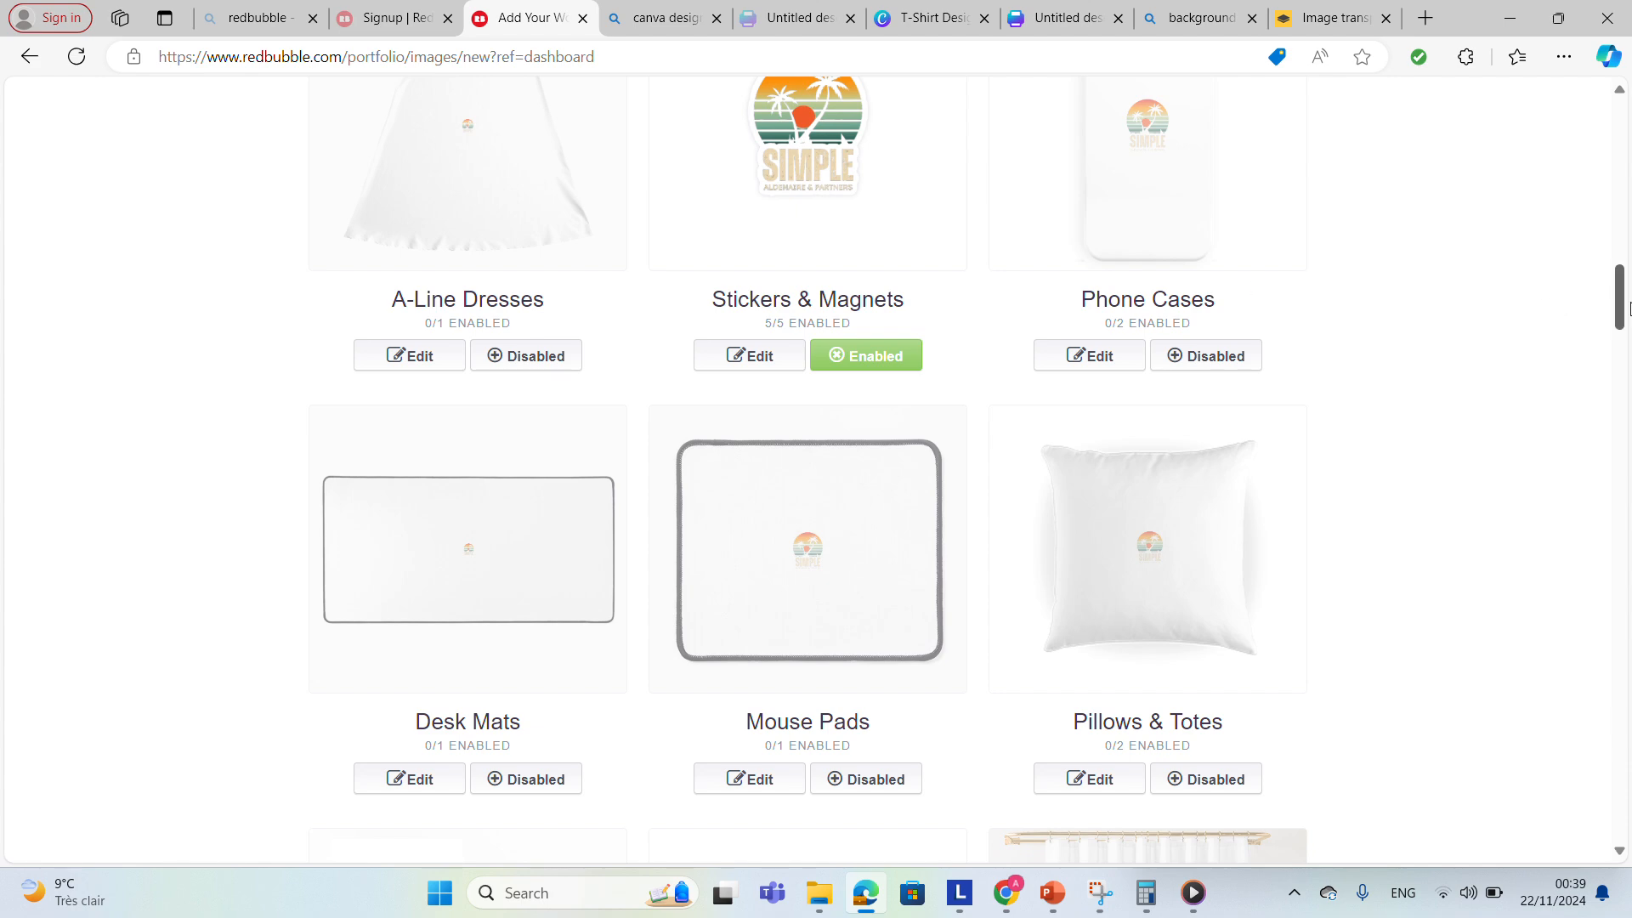
pyautogui.moveTo(1627, 308); pyautogui.dragTo(1629, 413)
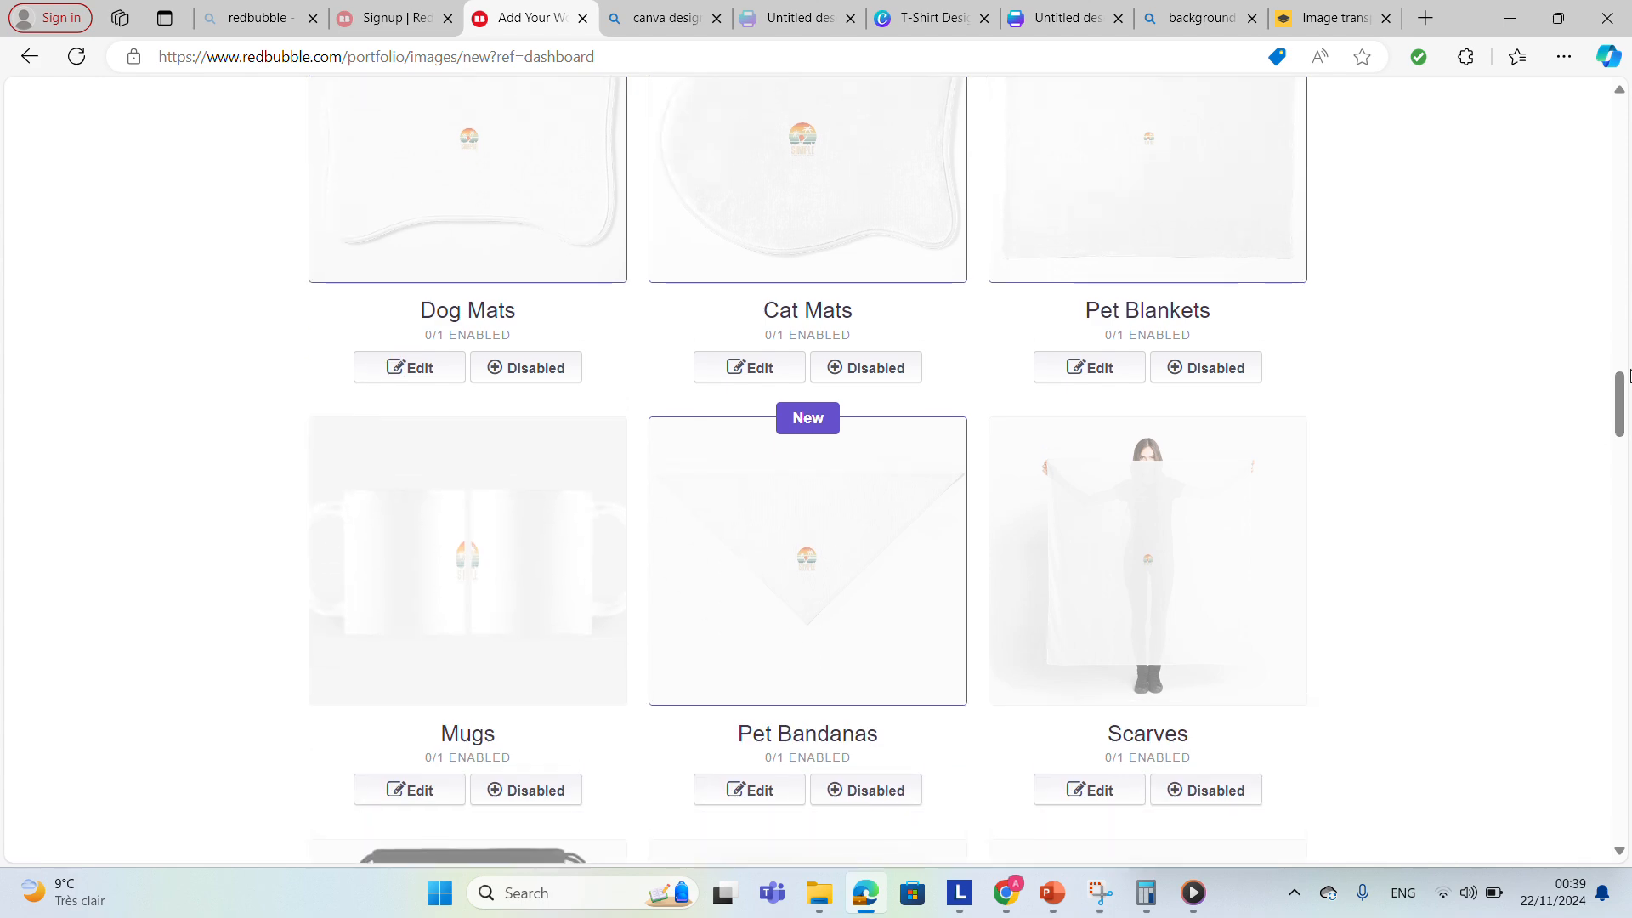
pyautogui.click(1622, 269)
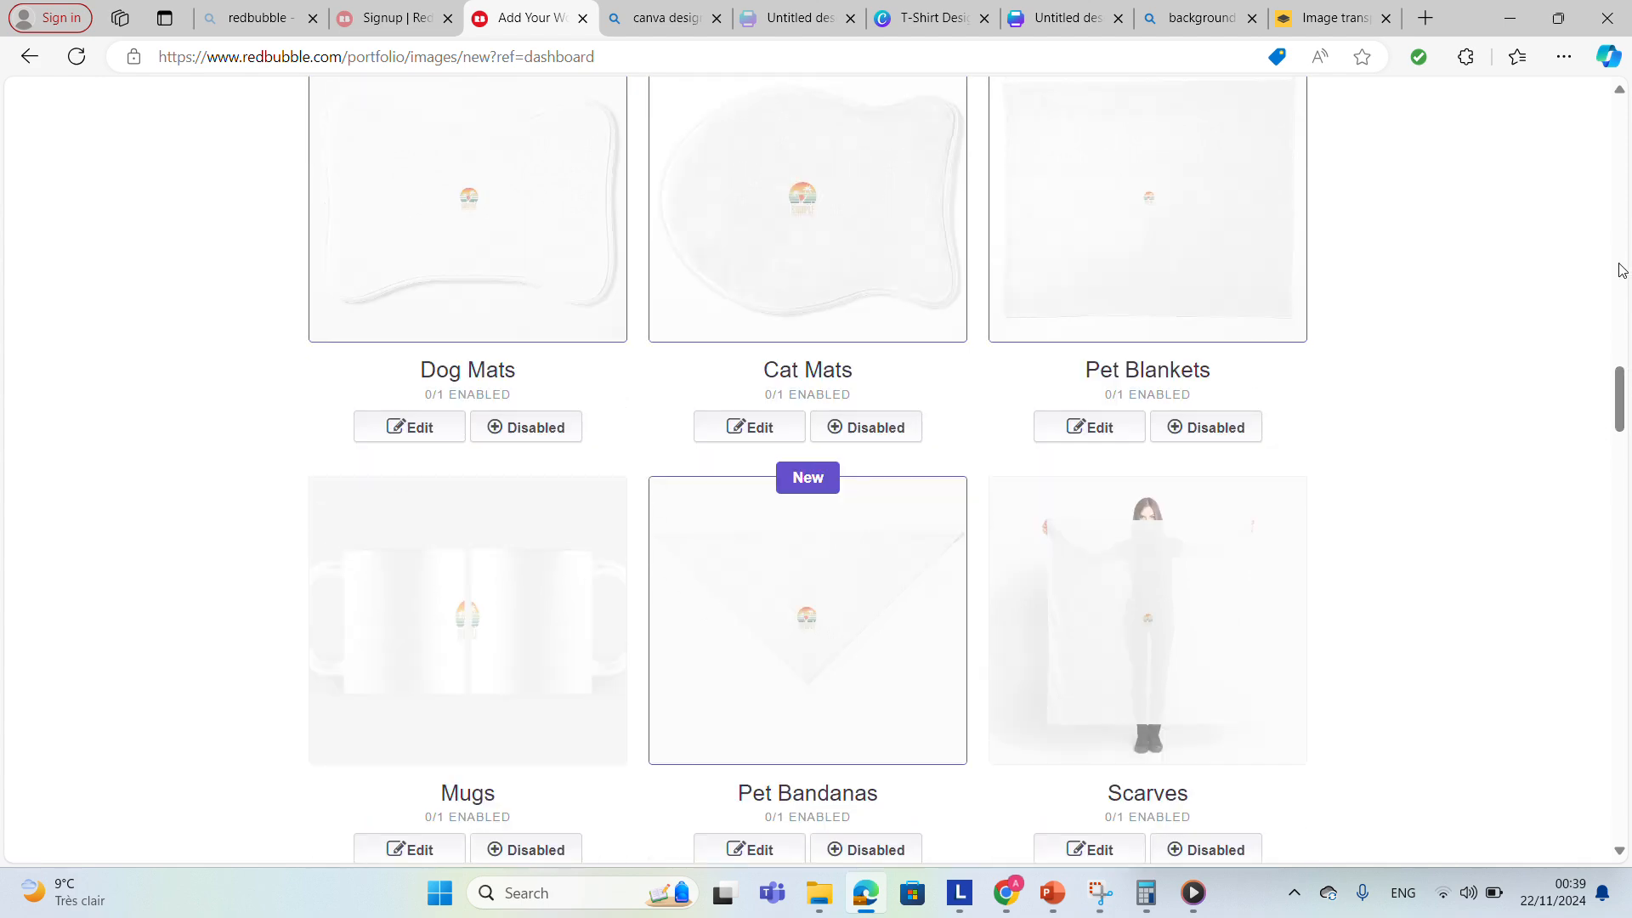
pyautogui.moveTo(1621, 269); pyautogui.dragTo(1612, 203)
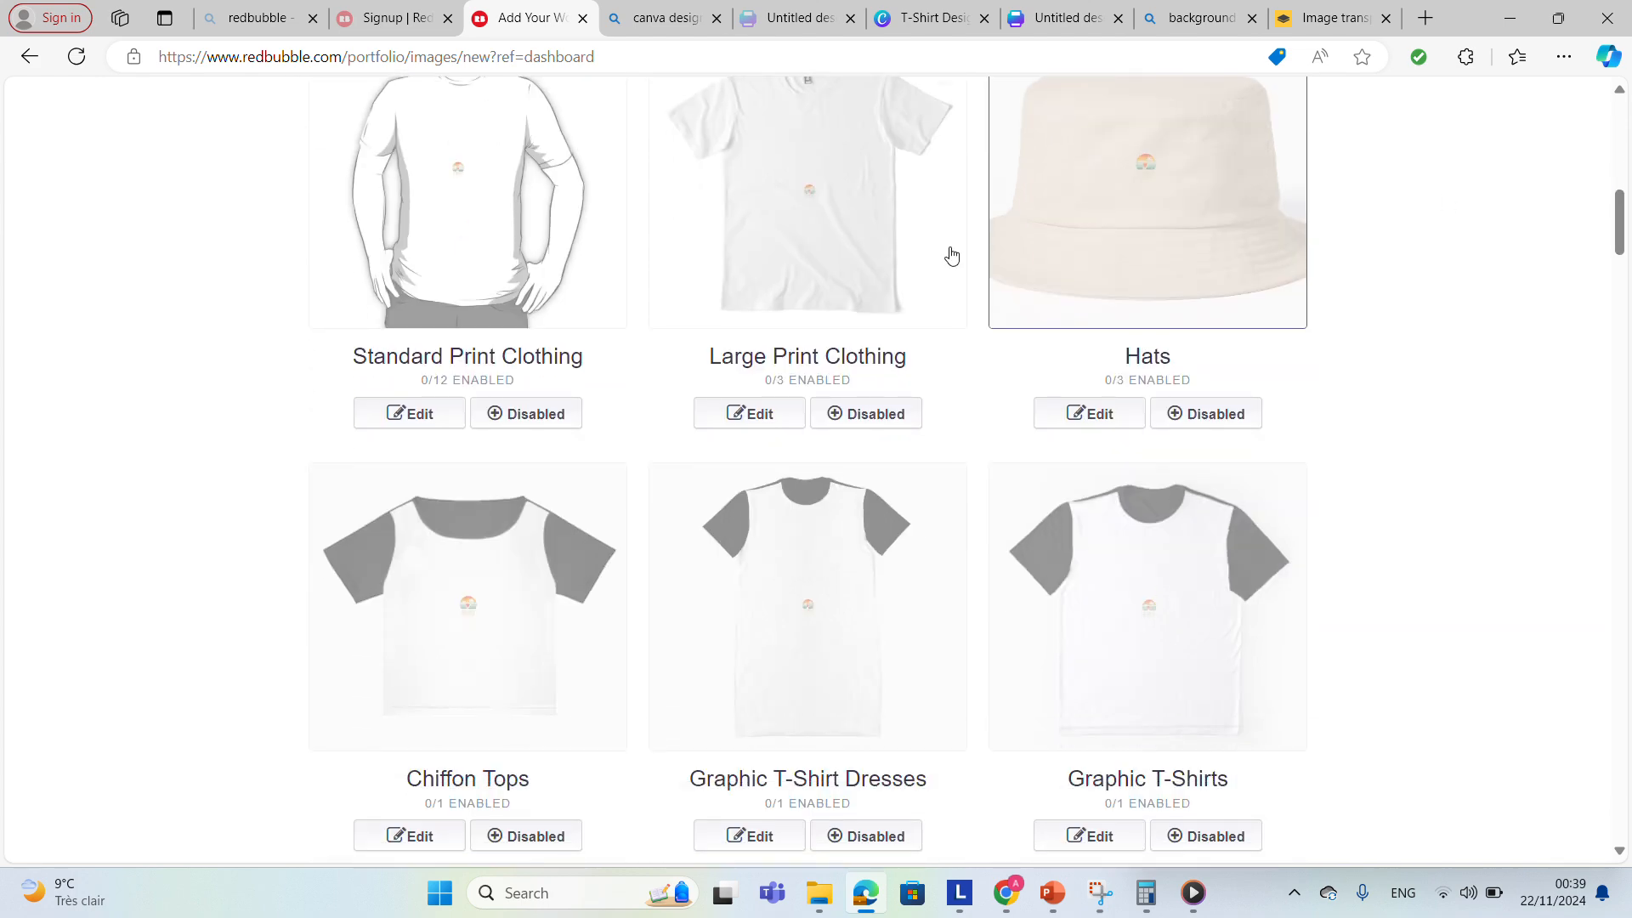
# Enable the Hats, Standard Print Clothing and Large Print Clothing product groups.
pyautogui.click(840, 247)
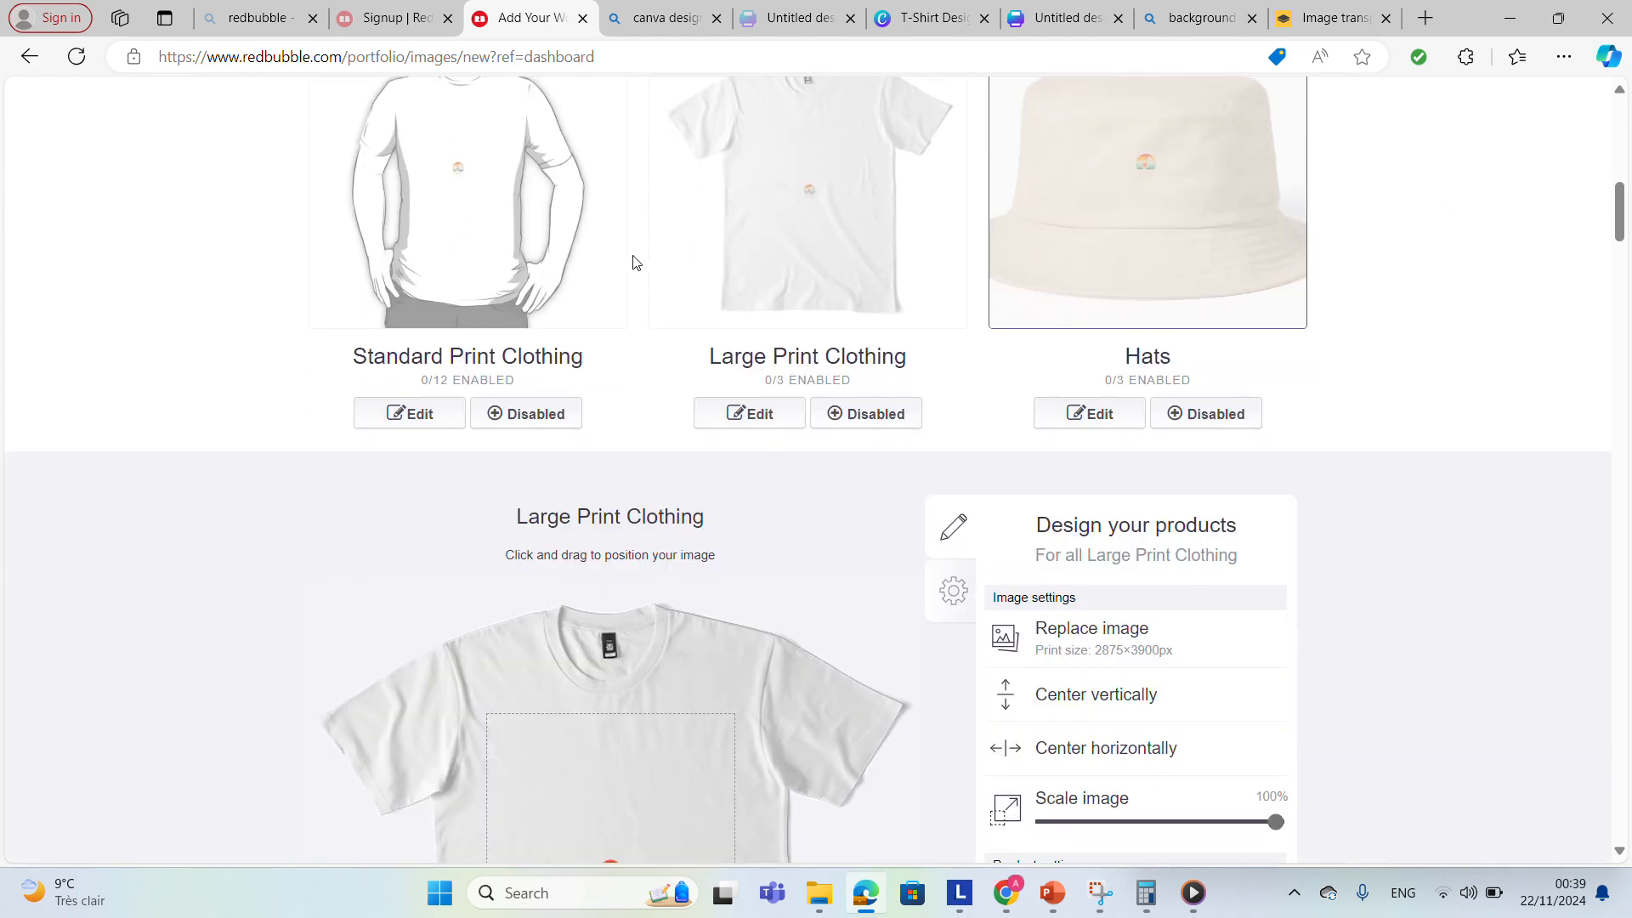
pyautogui.click(493, 265)
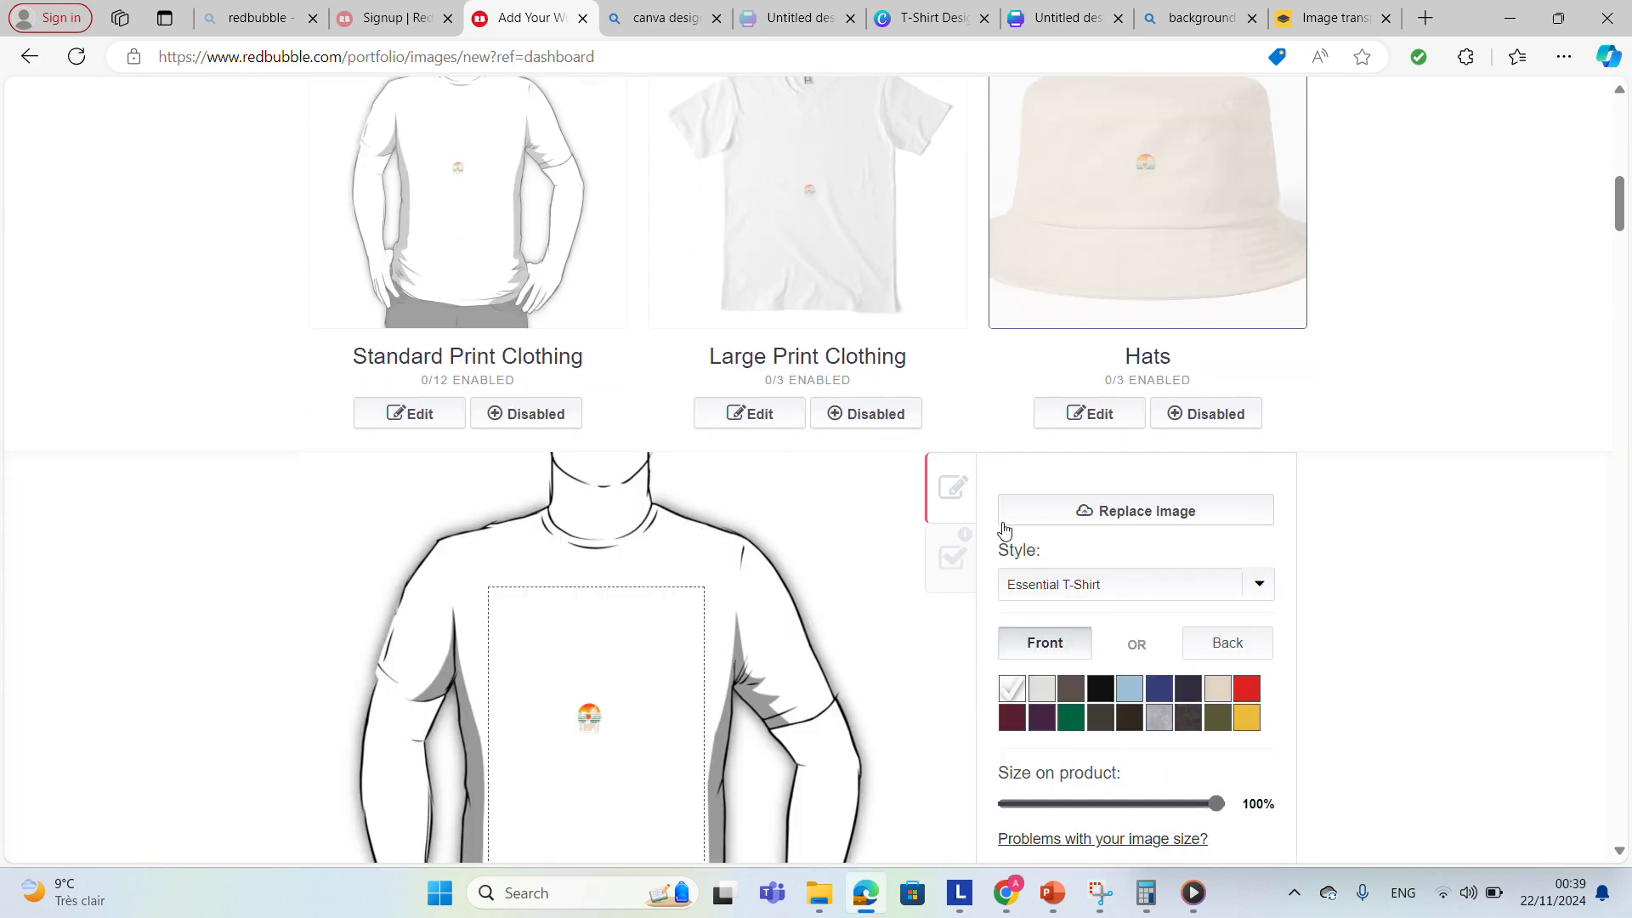
pyautogui.click(1195, 423)
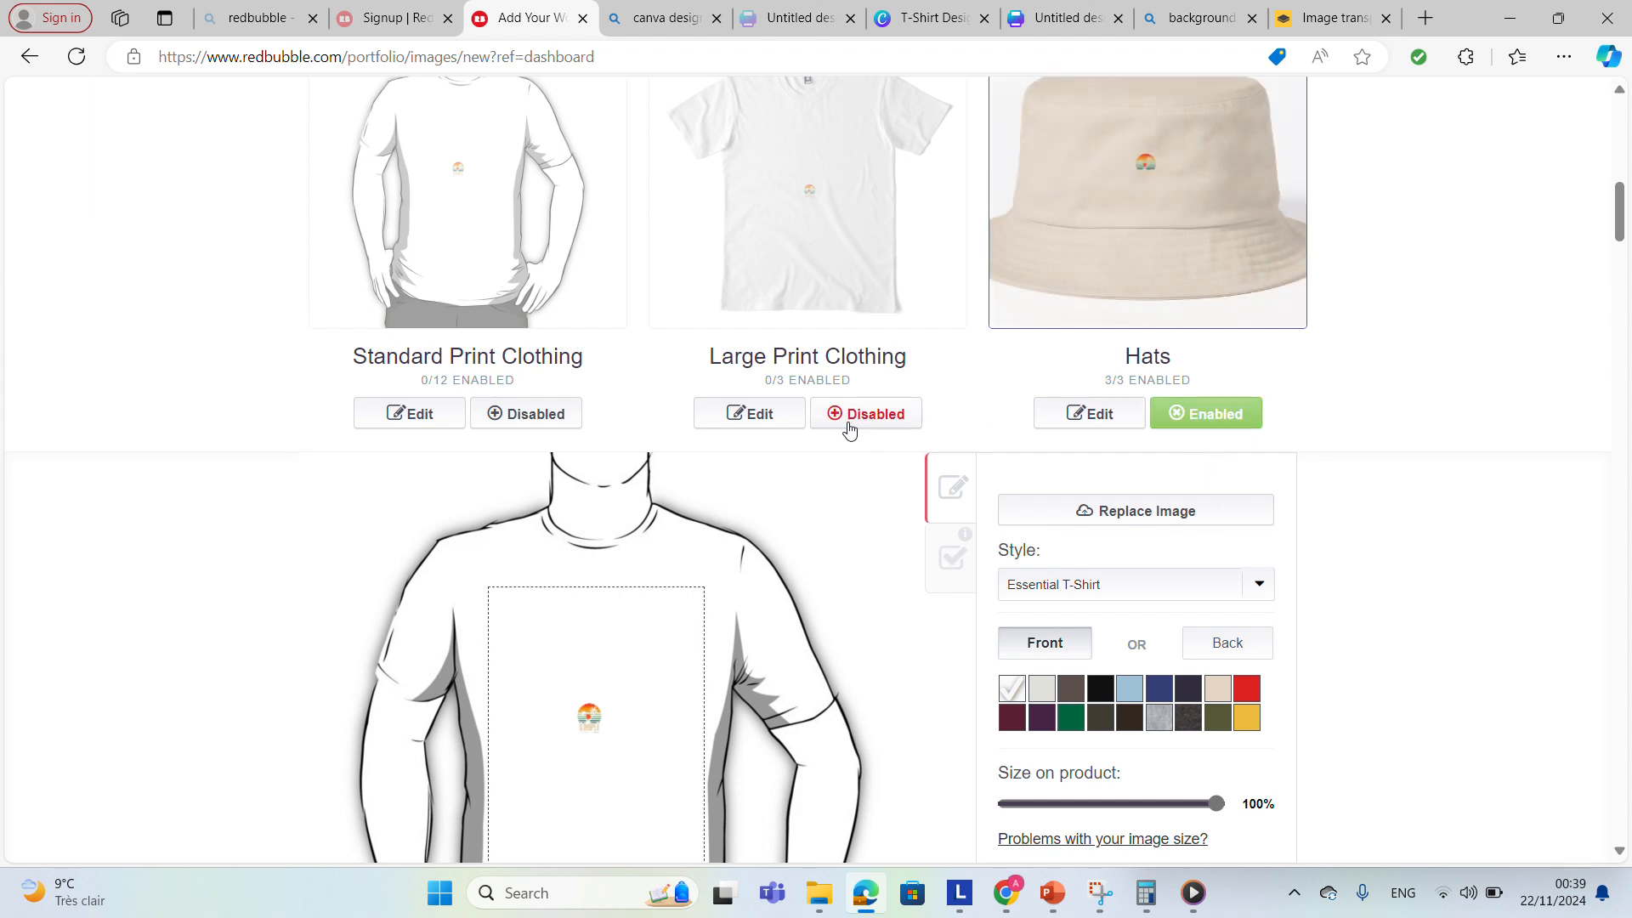
pyautogui.click(561, 416)
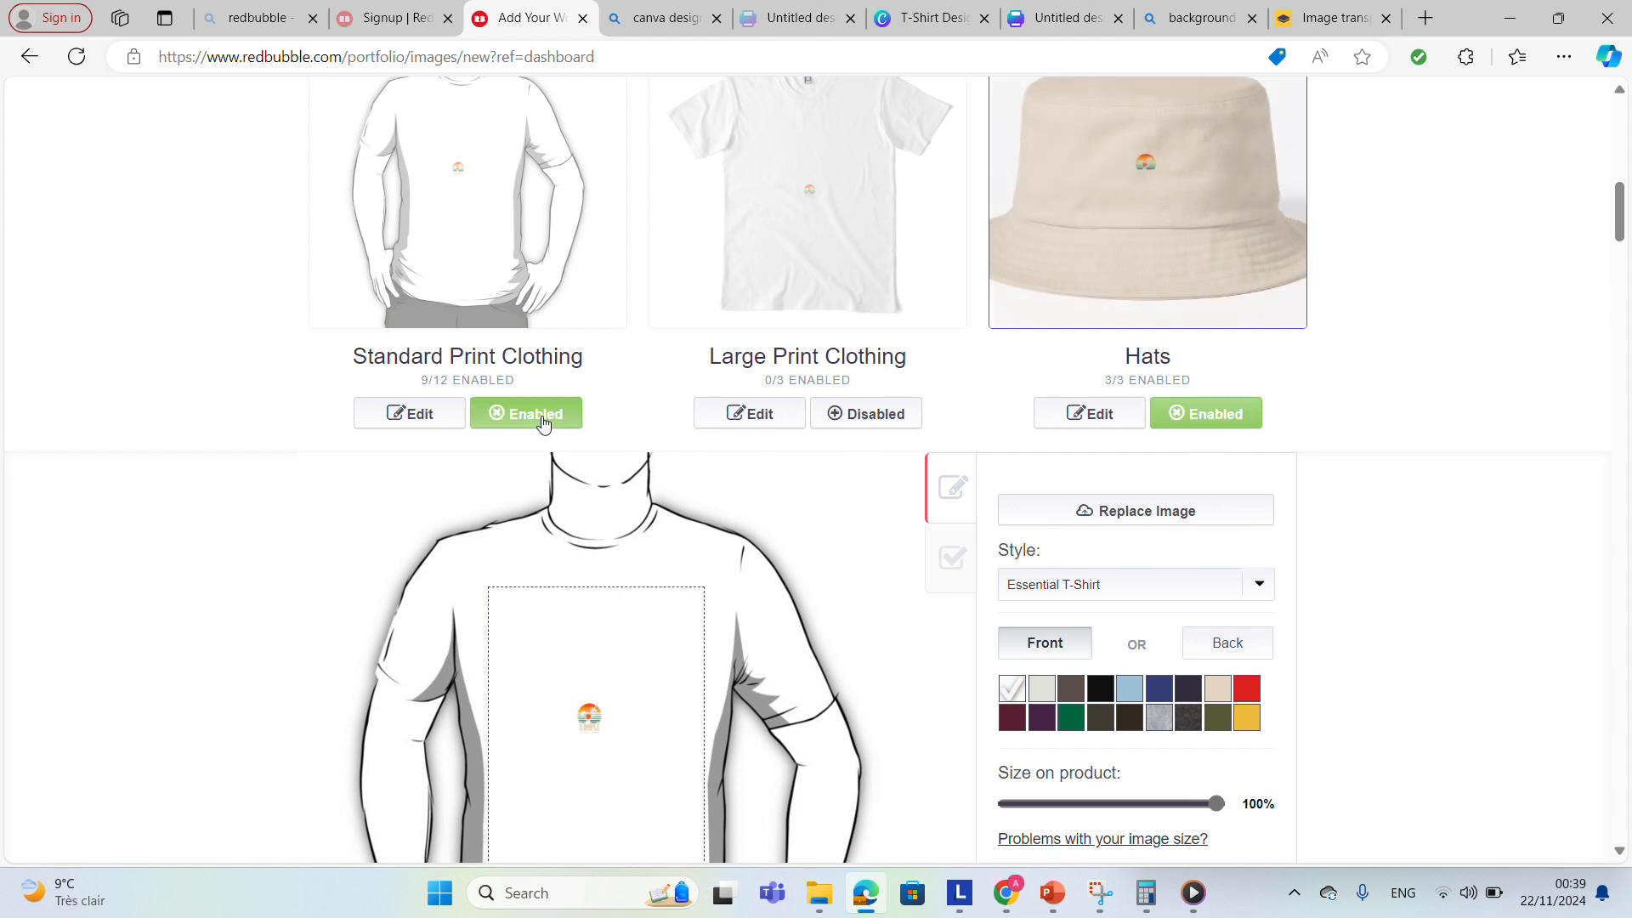
pyautogui.click(842, 414)
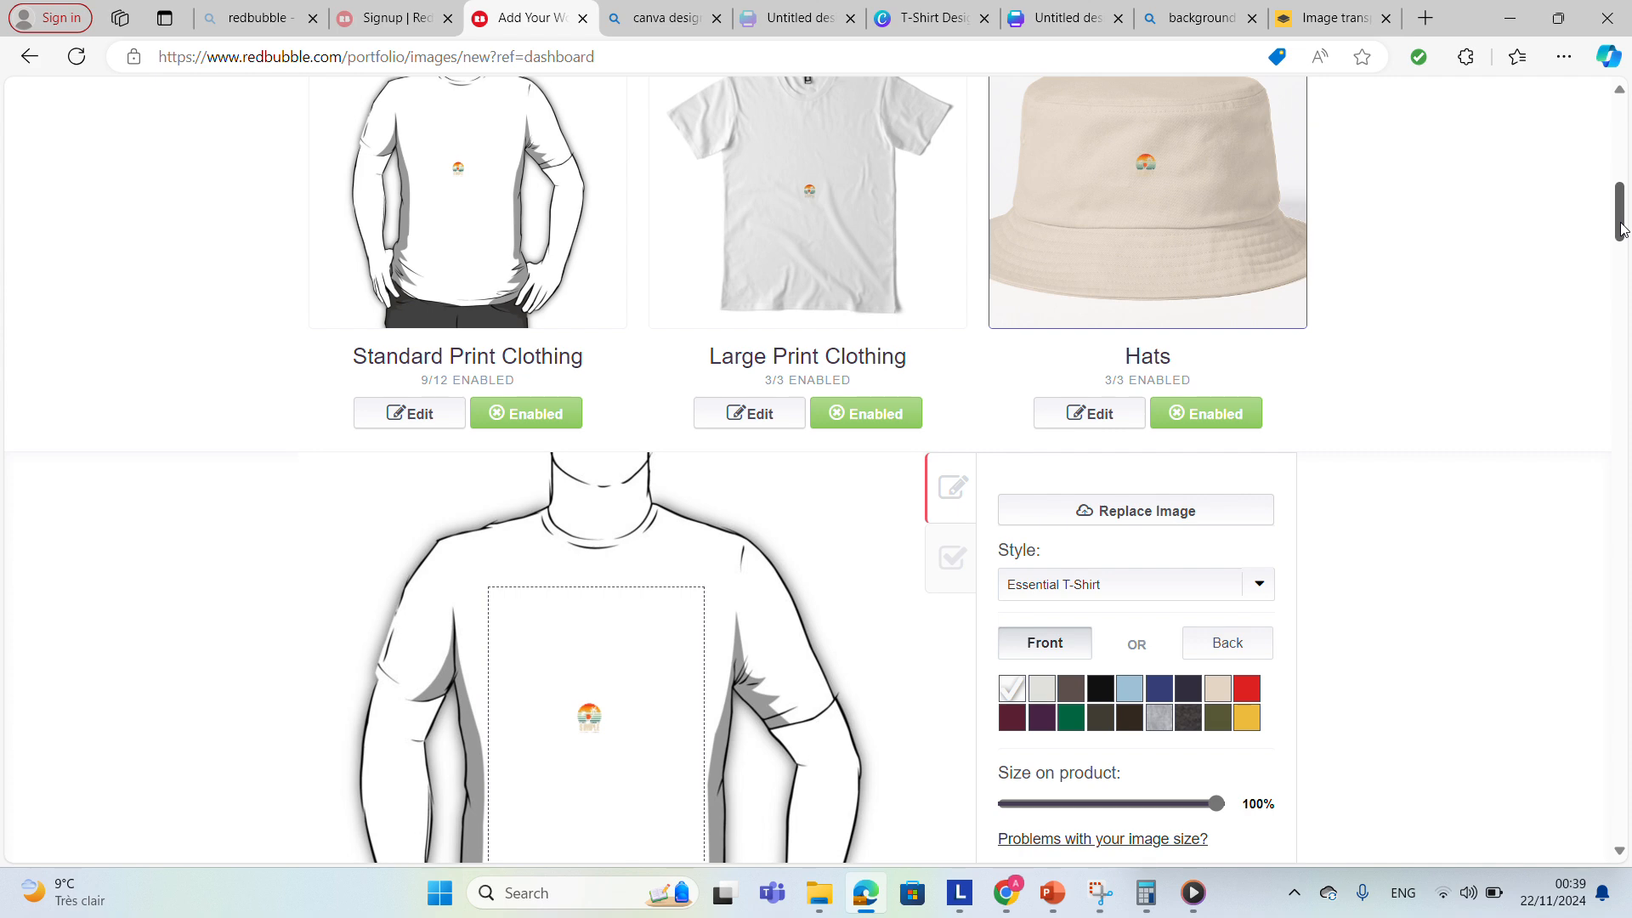
# Scroll to the bottom, accept the Redbubble User Agreement and try to save the work.
pyautogui.moveTo(1623, 228); pyautogui.dragTo(1627, 340)
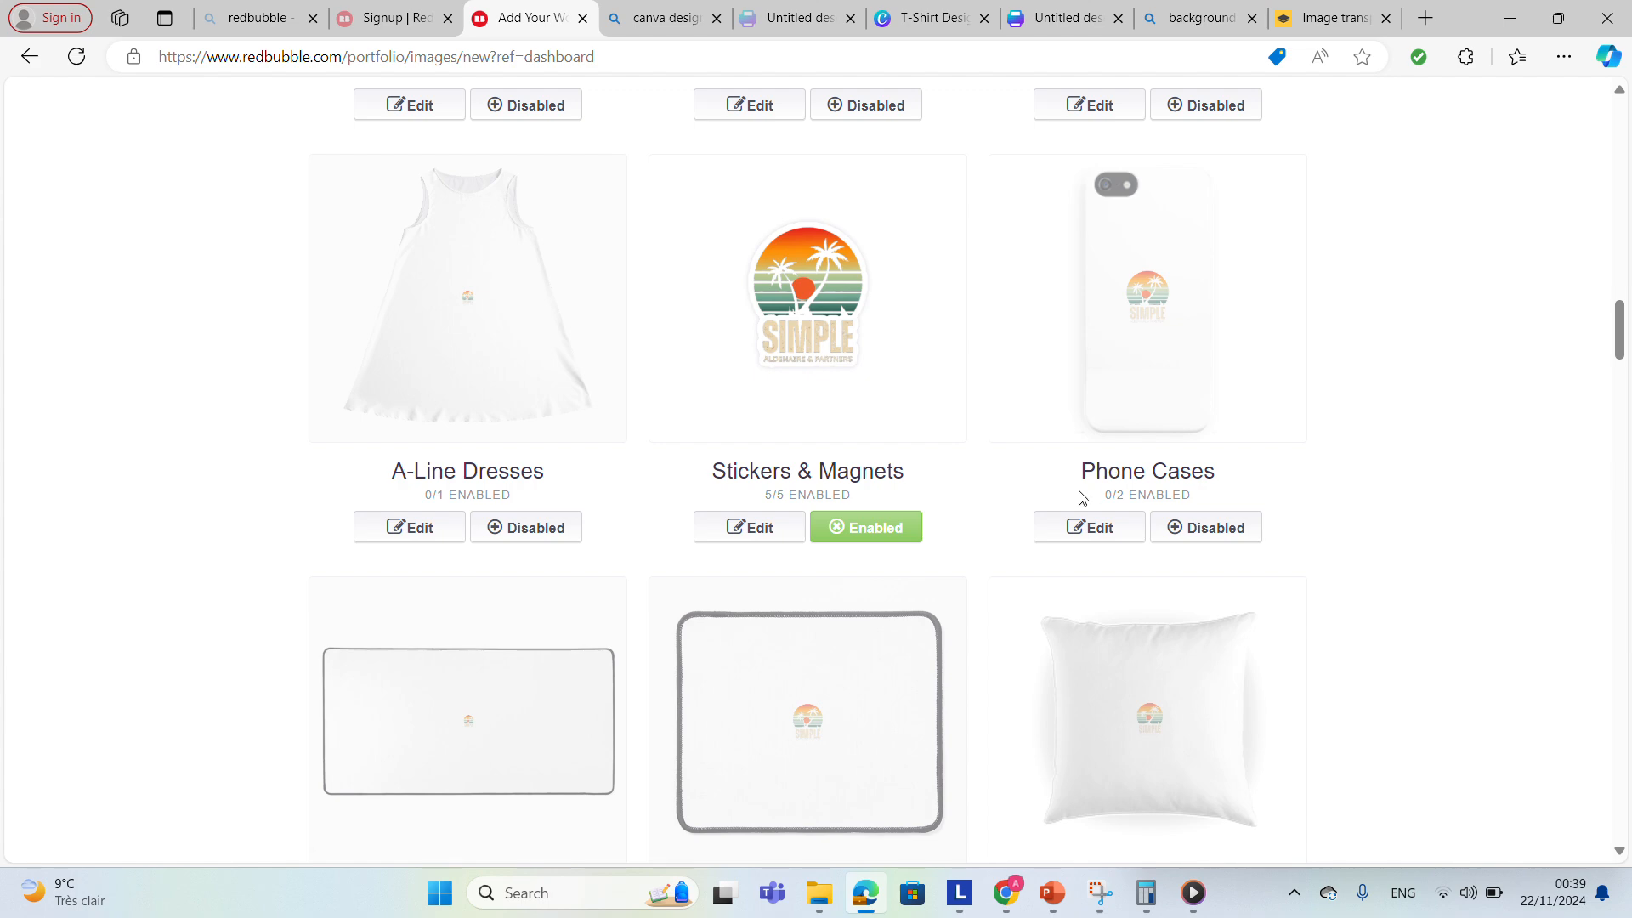
pyautogui.moveTo(1622, 359); pyautogui.dragTo(1572, 812)
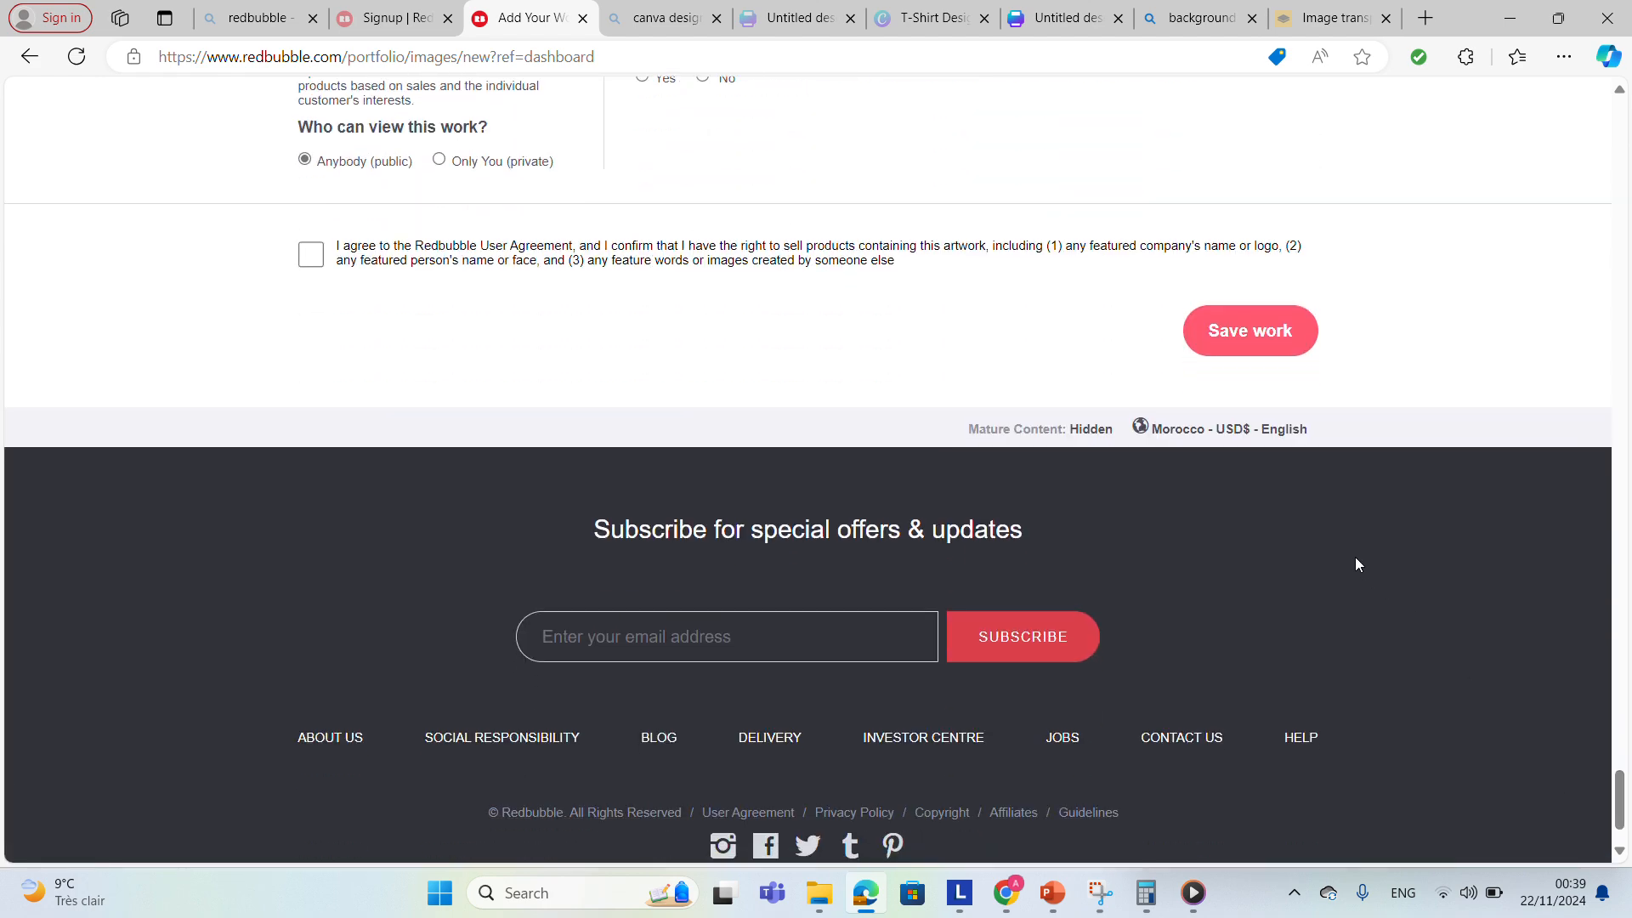
pyautogui.click(311, 255)
pyautogui.click(1245, 340)
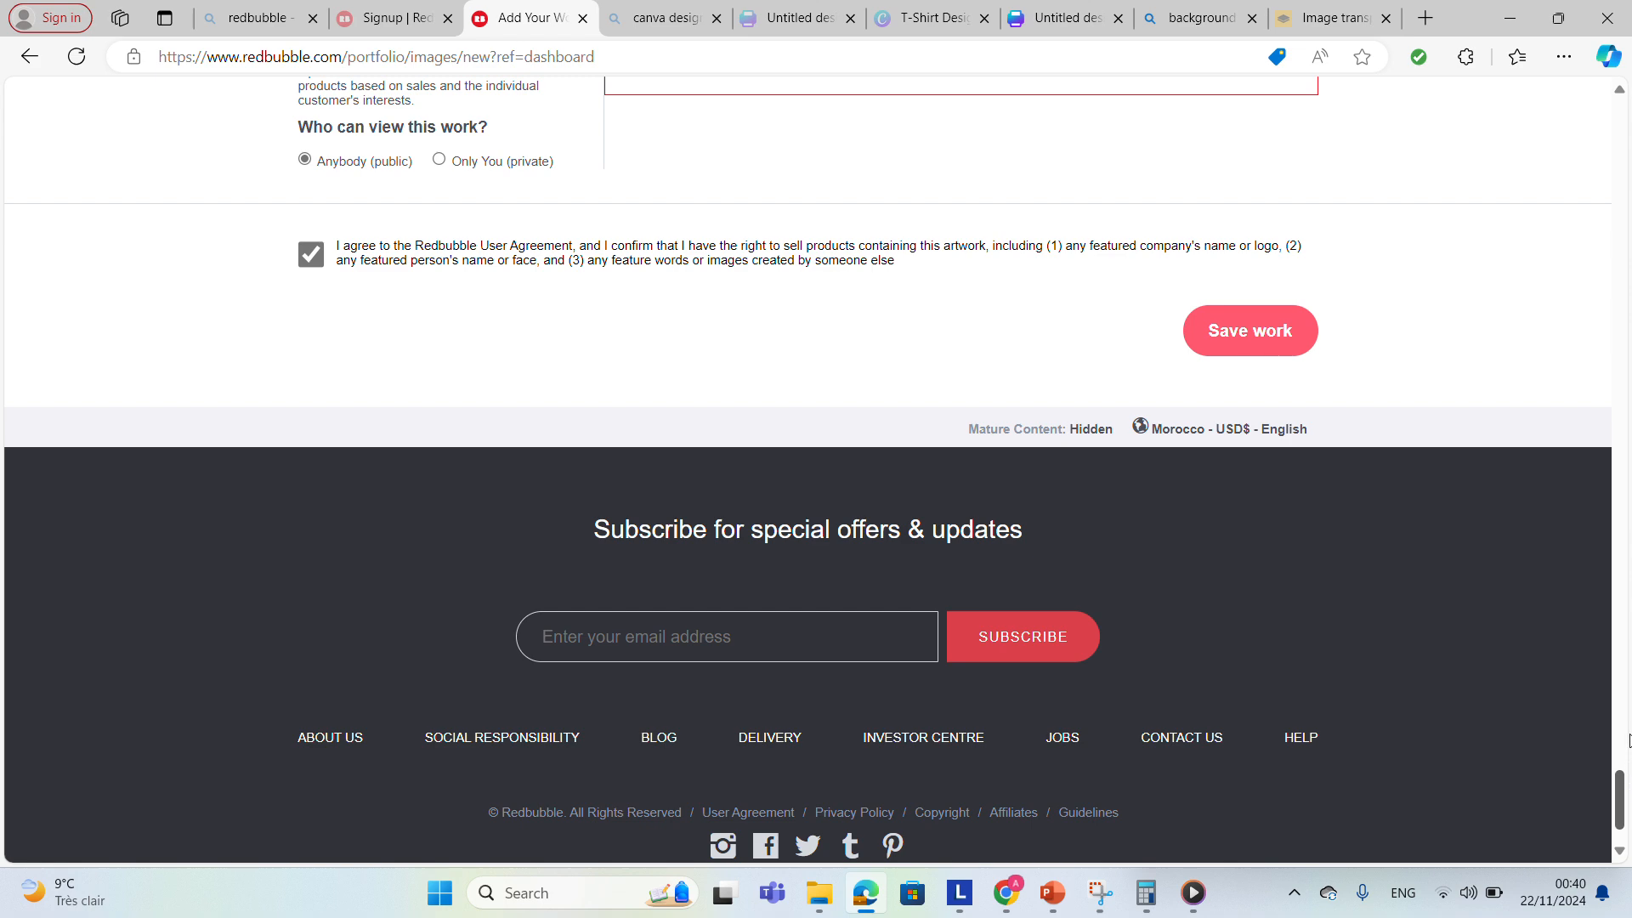
# Mark the work as not mature content and save the work.
pyautogui.click(1622, 761)
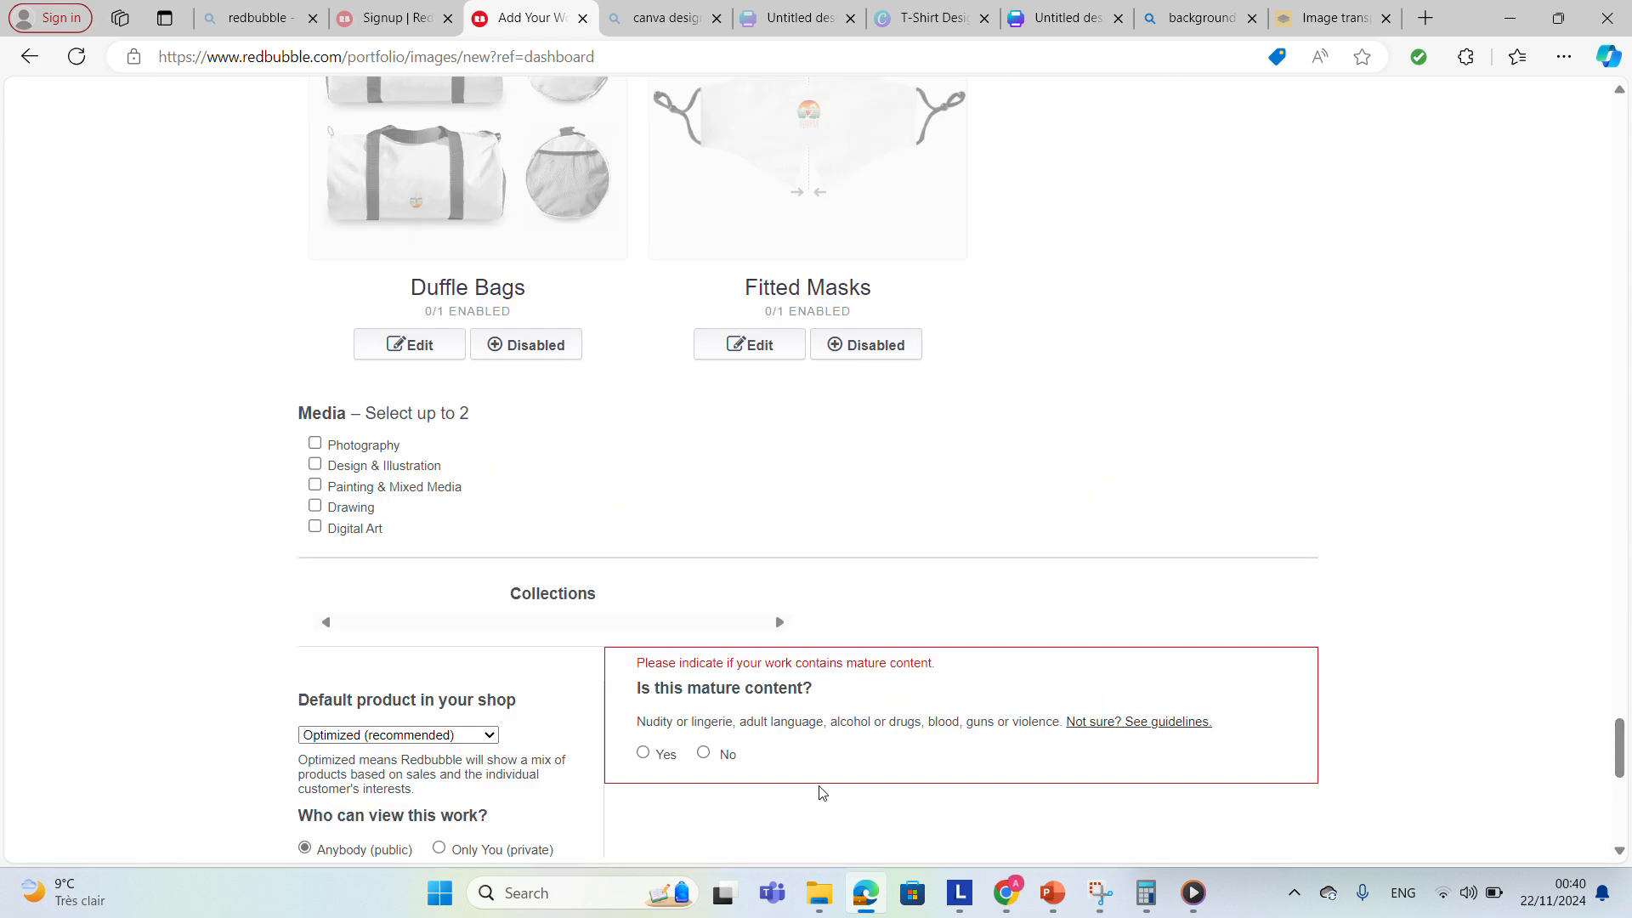
pyautogui.click(704, 754)
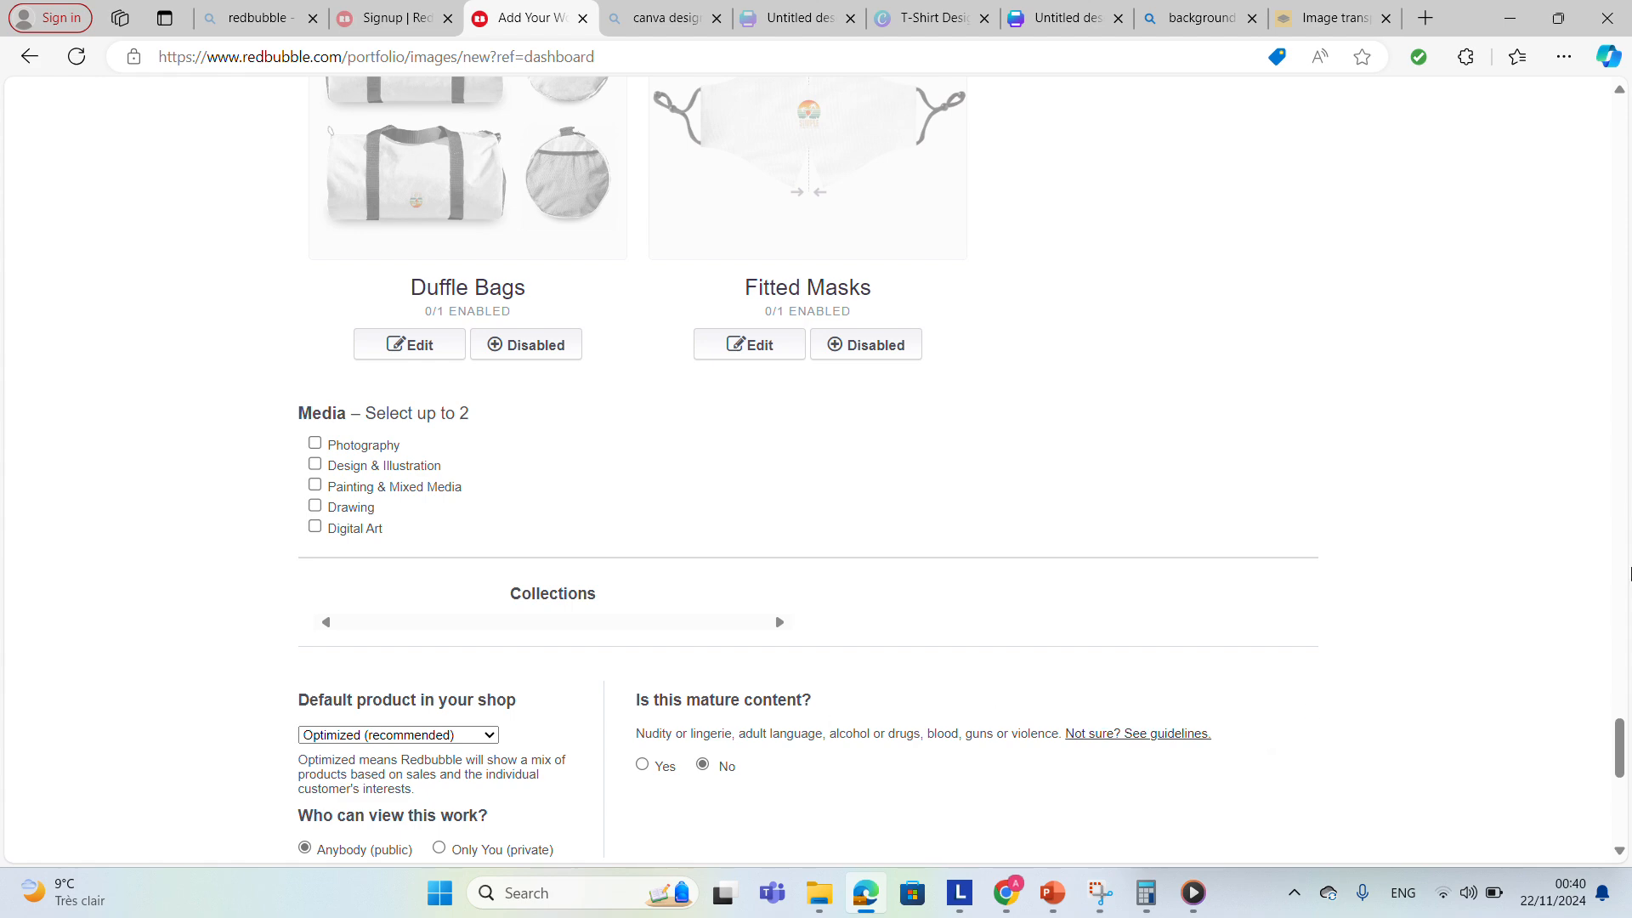
pyautogui.moveTo(1619, 765); pyautogui.dragTo(1619, 817)
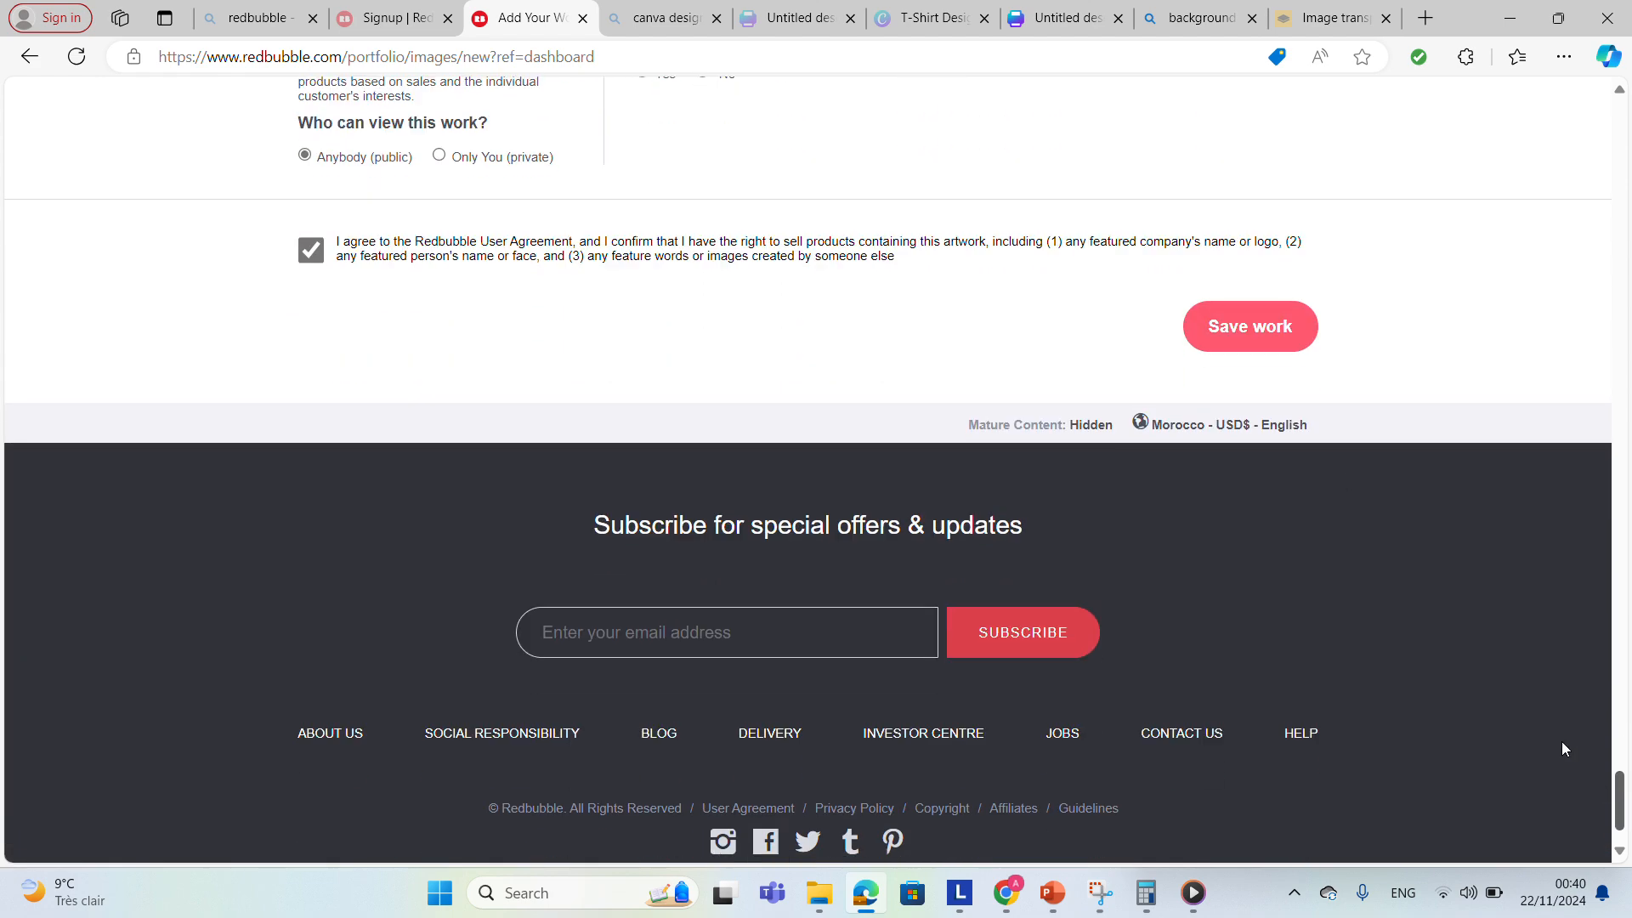
pyautogui.click(1248, 335)
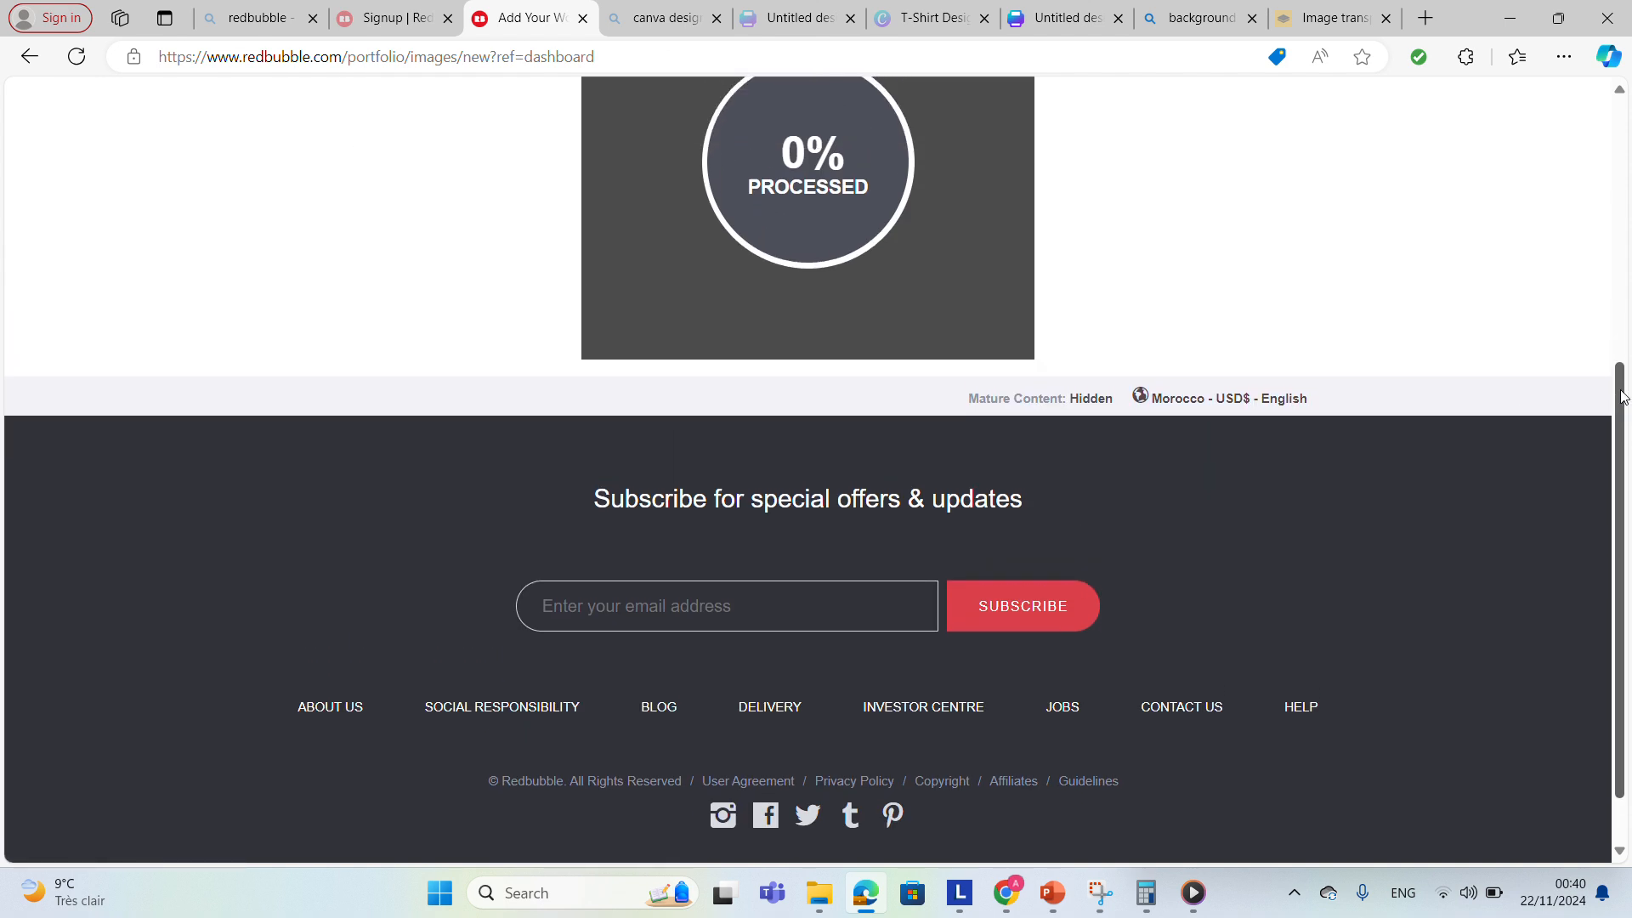
# Return to the dashboard to complete the shop setup.
pyautogui.moveTo(1623, 435); pyautogui.dragTo(1585, 211)
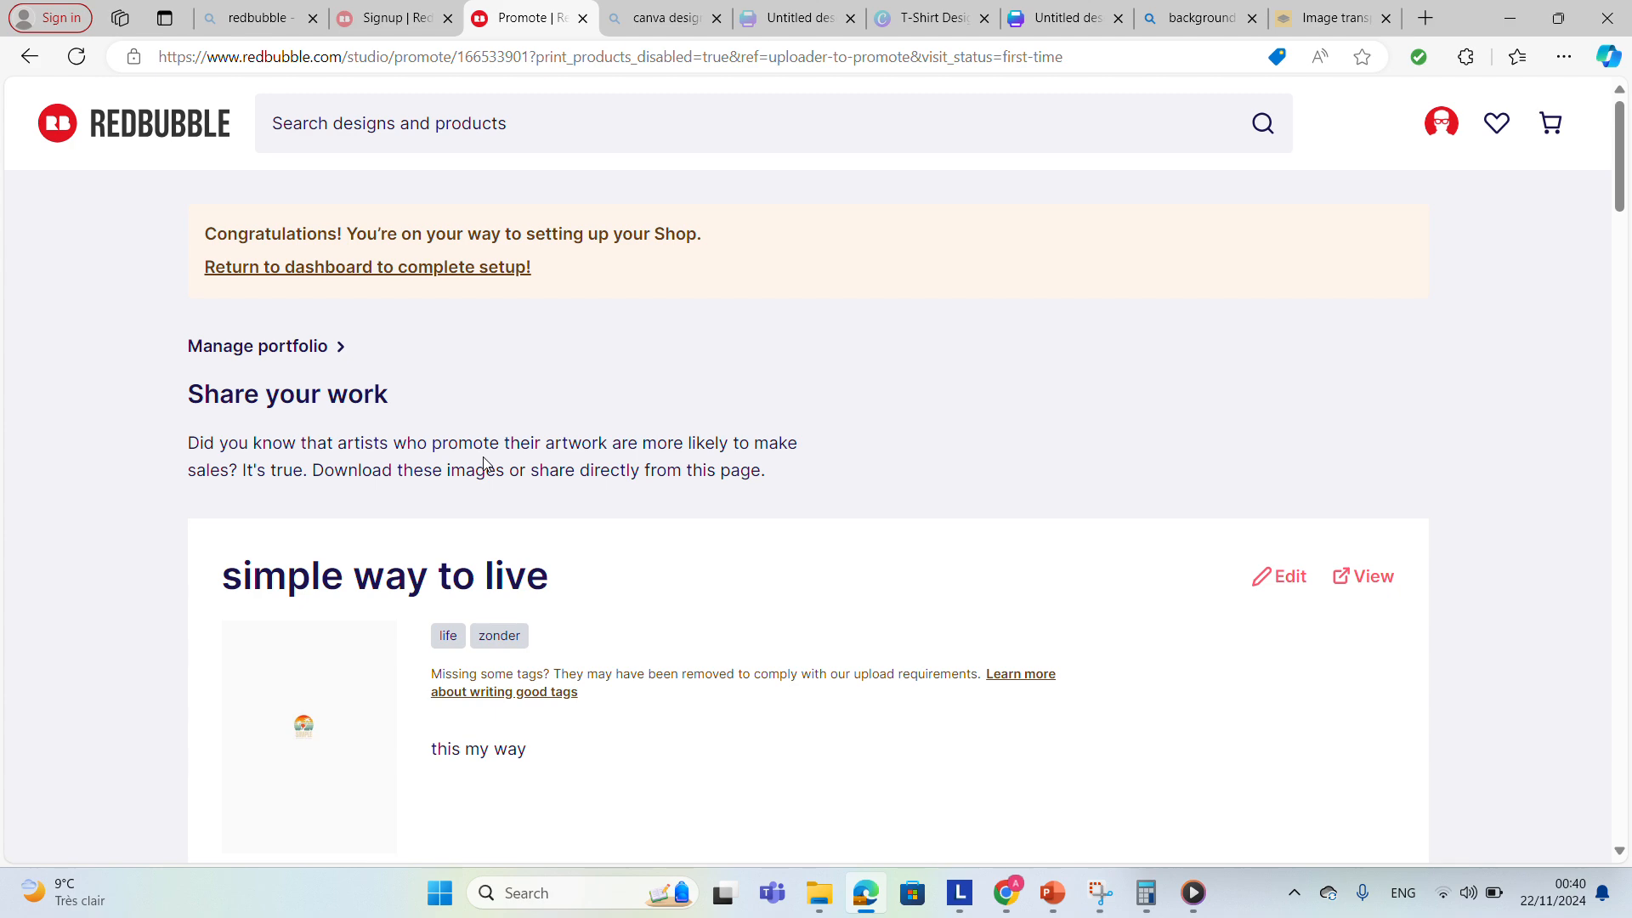
pyautogui.click(481, 268)
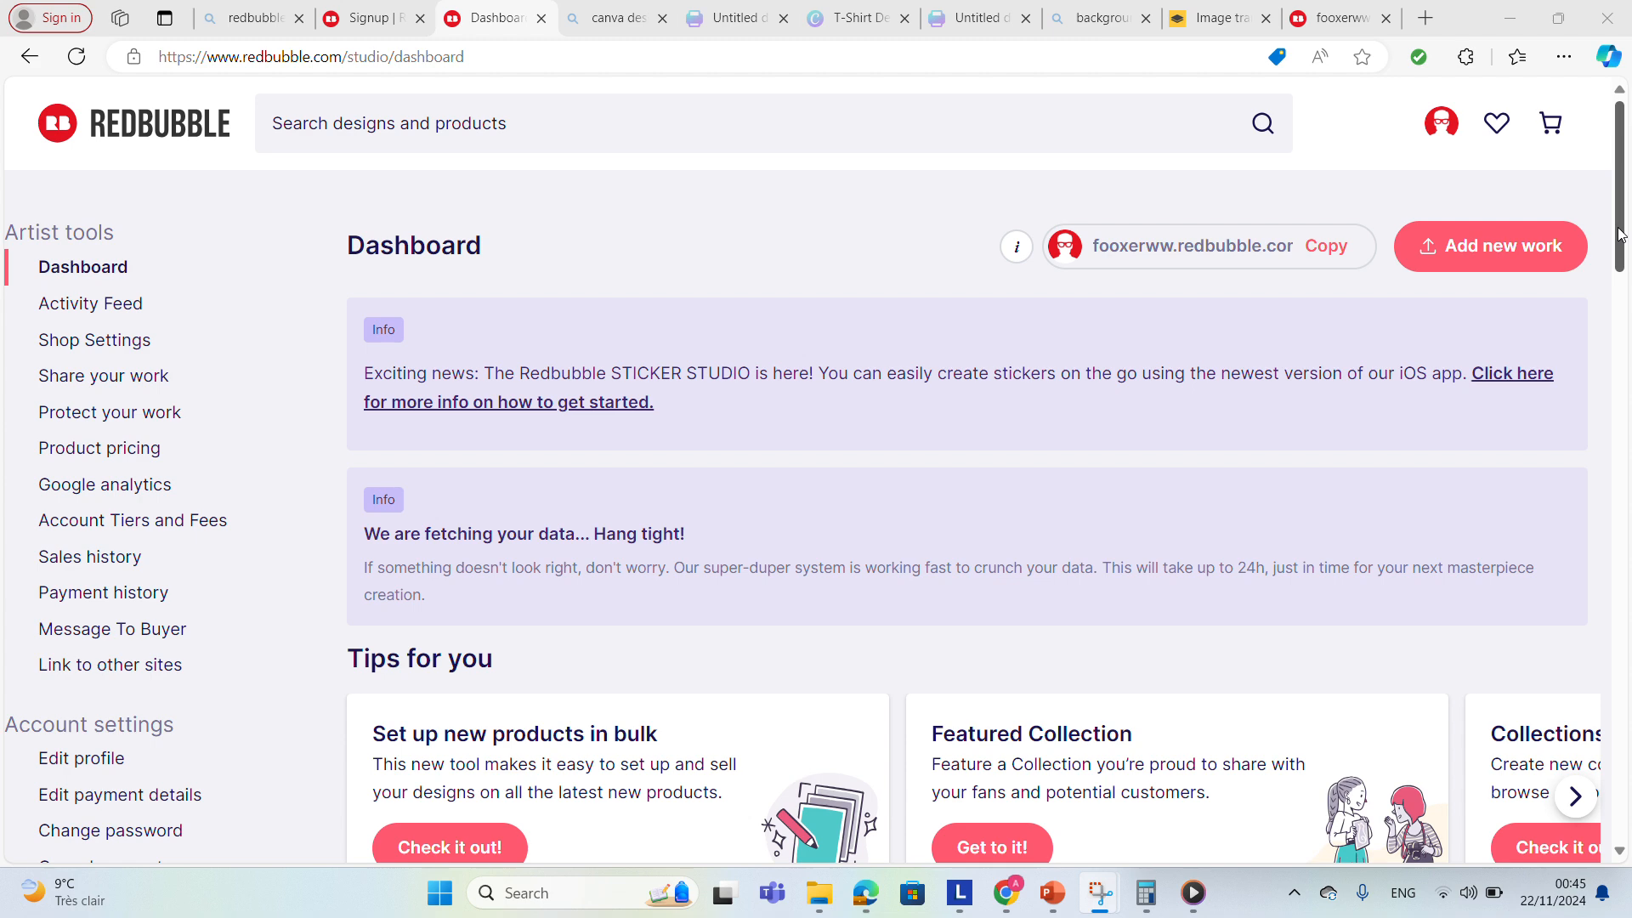
# Open the profile settings and review the profile page.
pyautogui.moveTo(1616, 234); pyautogui.dragTo(1628, 334)
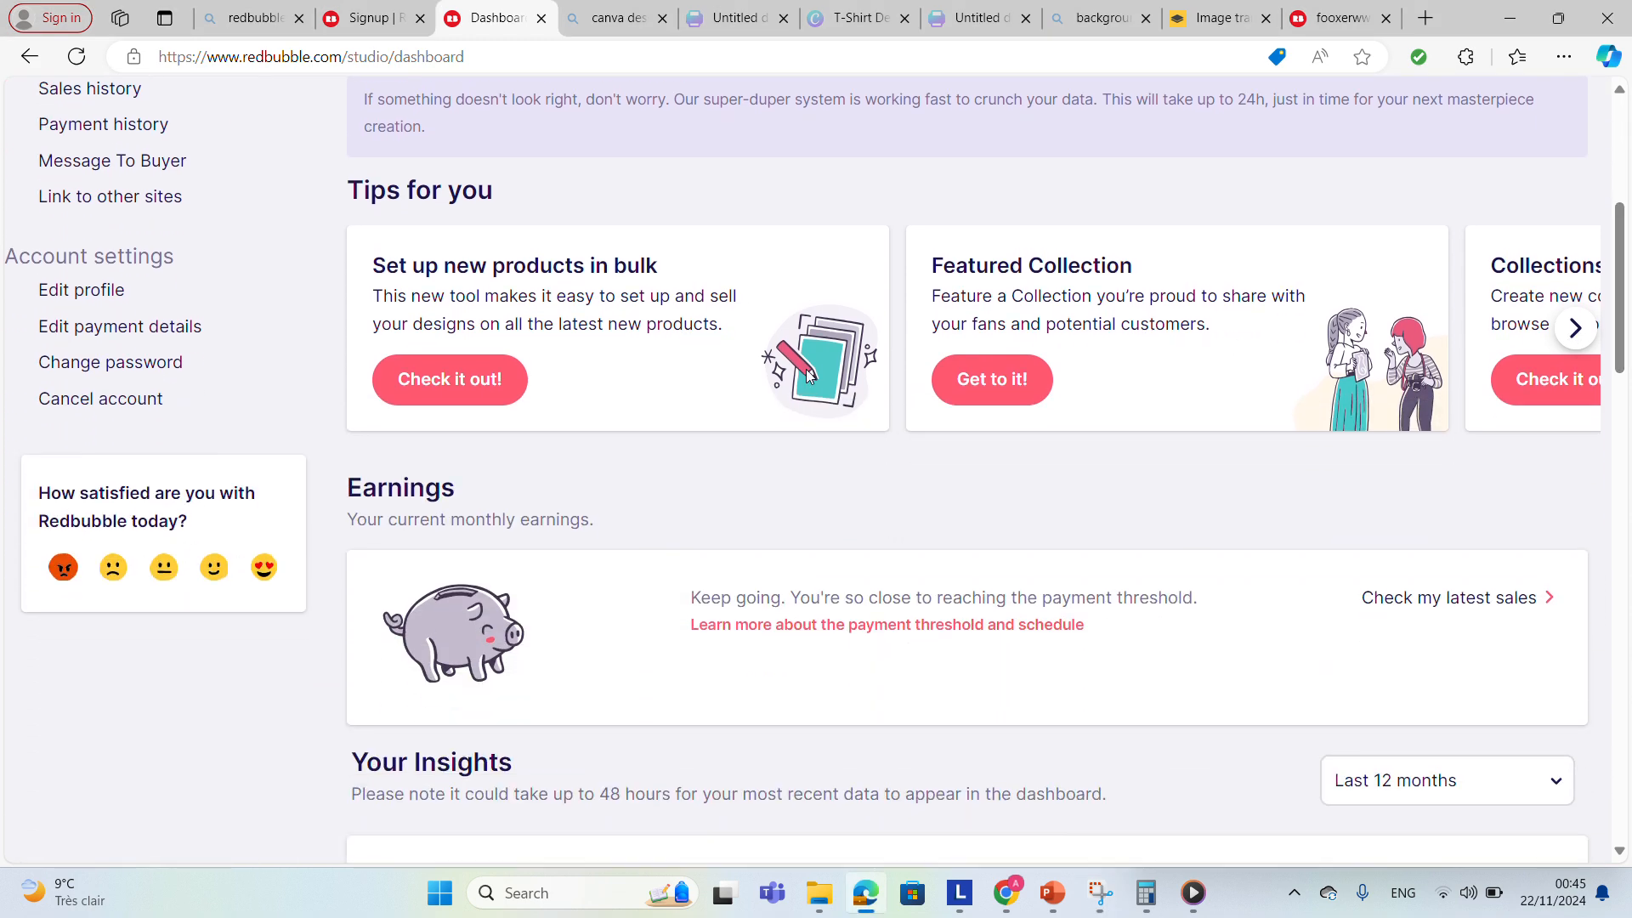
pyautogui.click(103, 294)
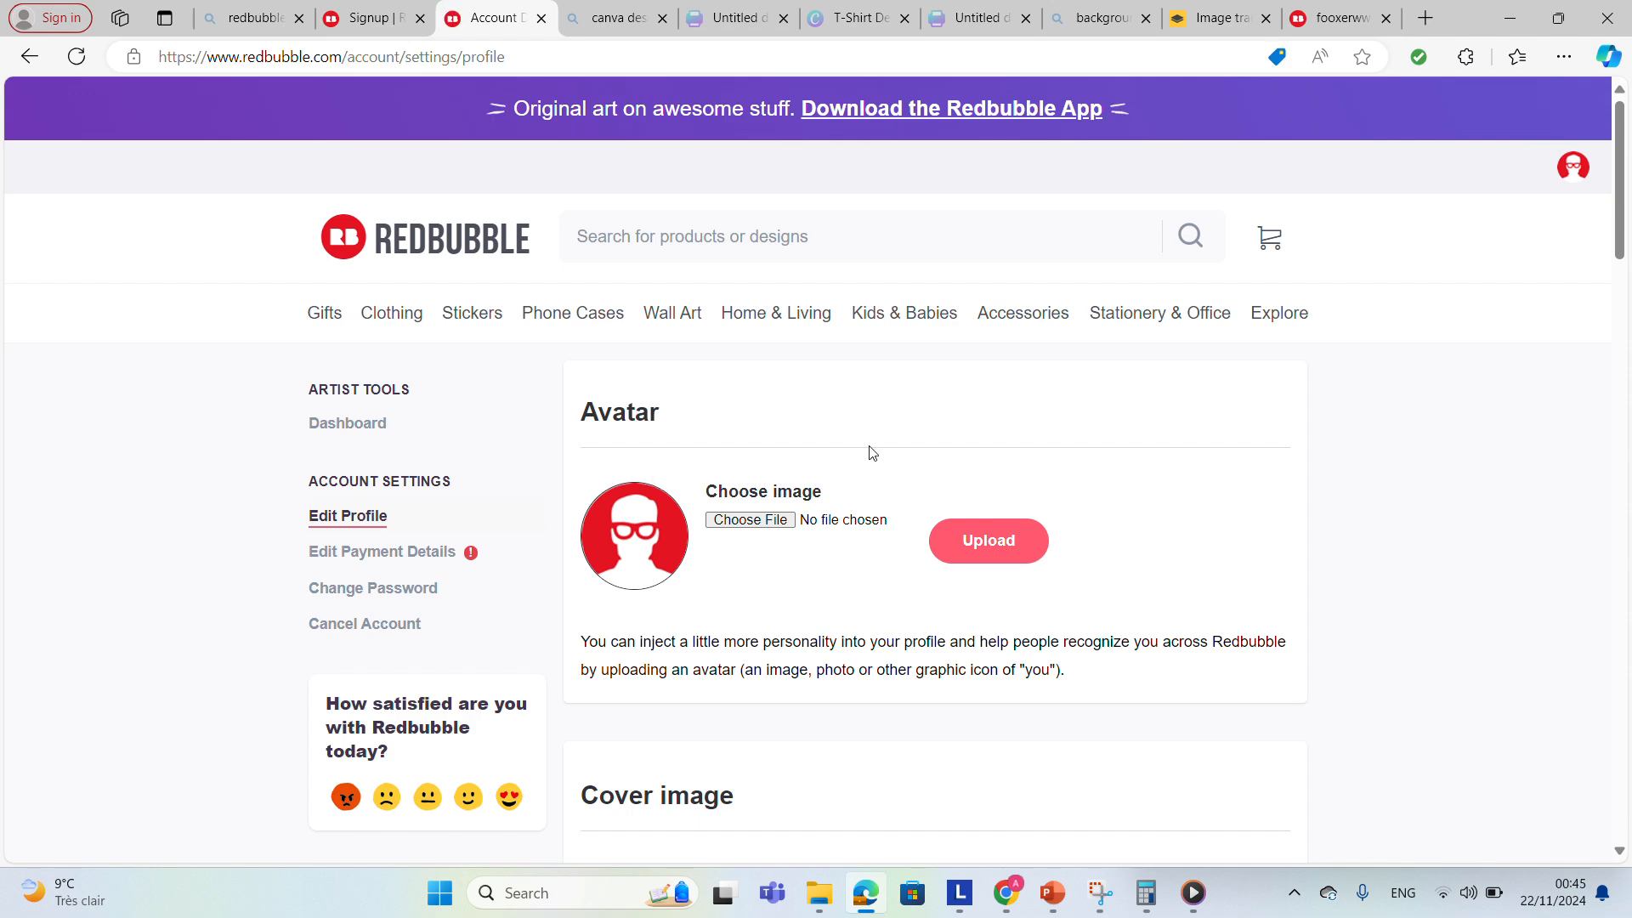
pyautogui.moveTo(1621, 252); pyautogui.dragTo(1573, 725)
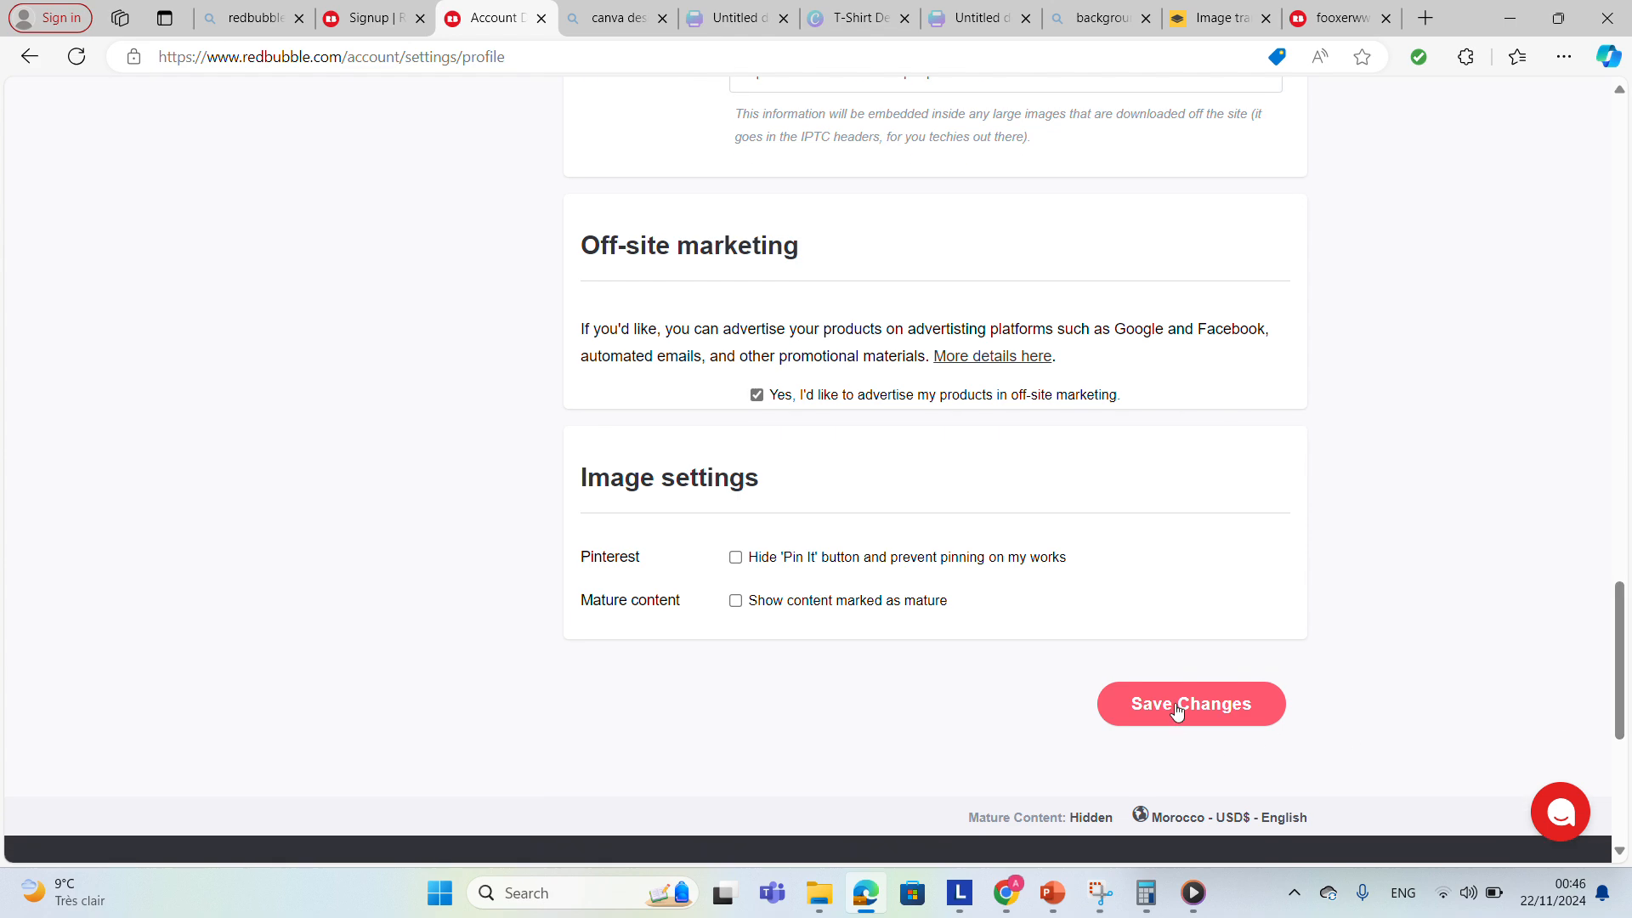
pyautogui.moveTo(1629, 644); pyautogui.dragTo(1568, 226)
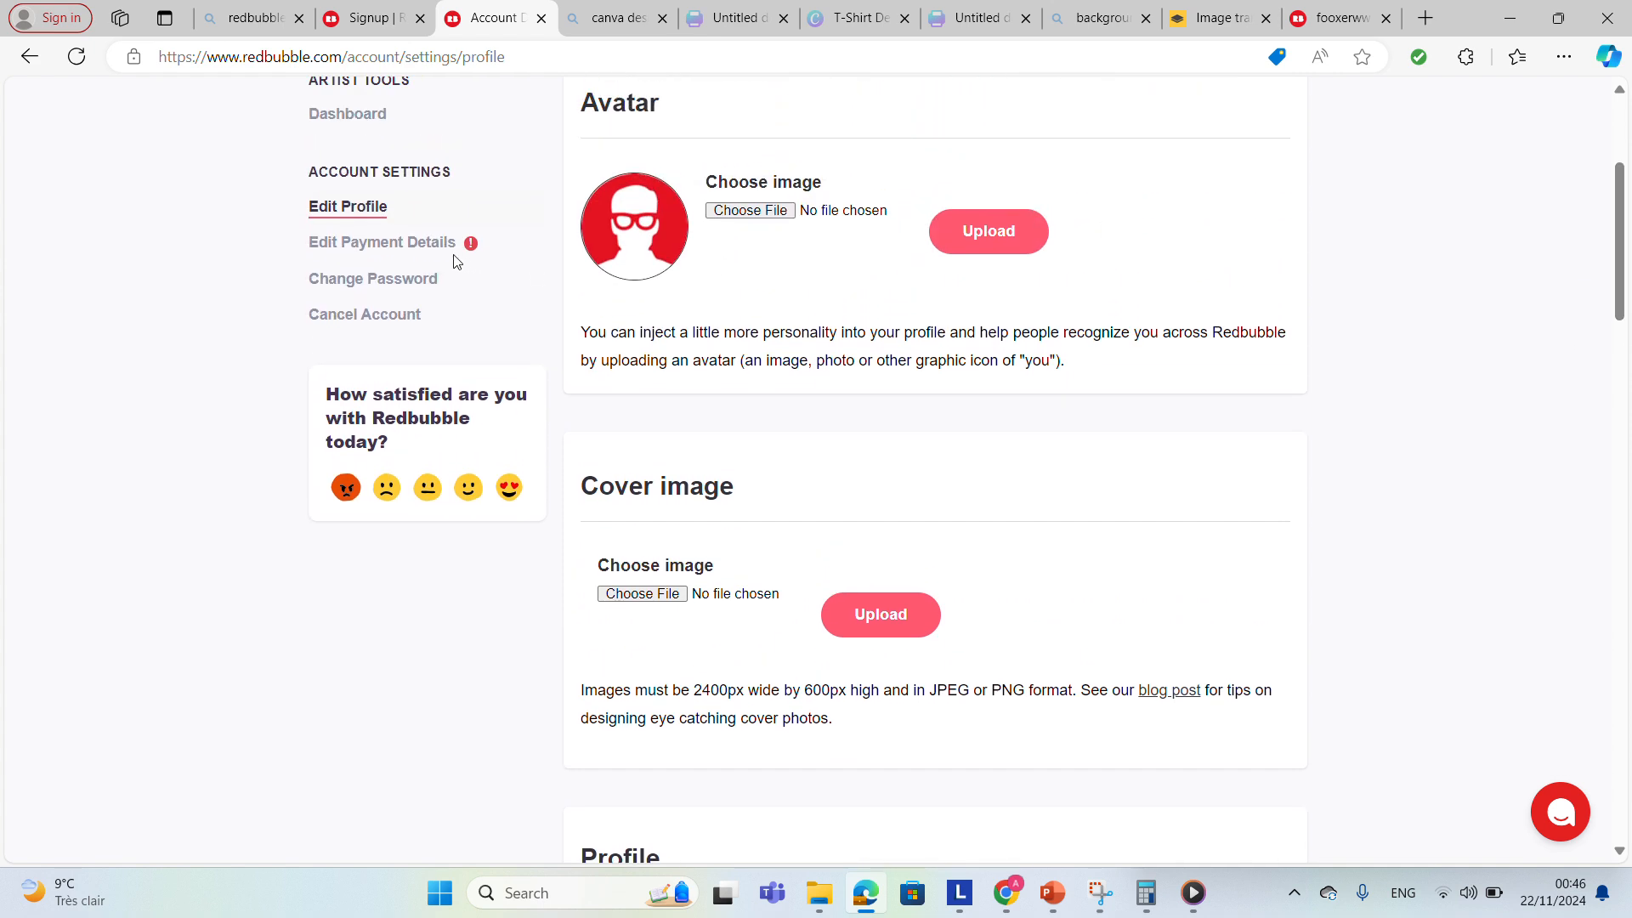
# Open the payment details and set the payment currency to United States Dollars (USD) - PayPal or ACH Bank Transfer.
pyautogui.click(419, 244)
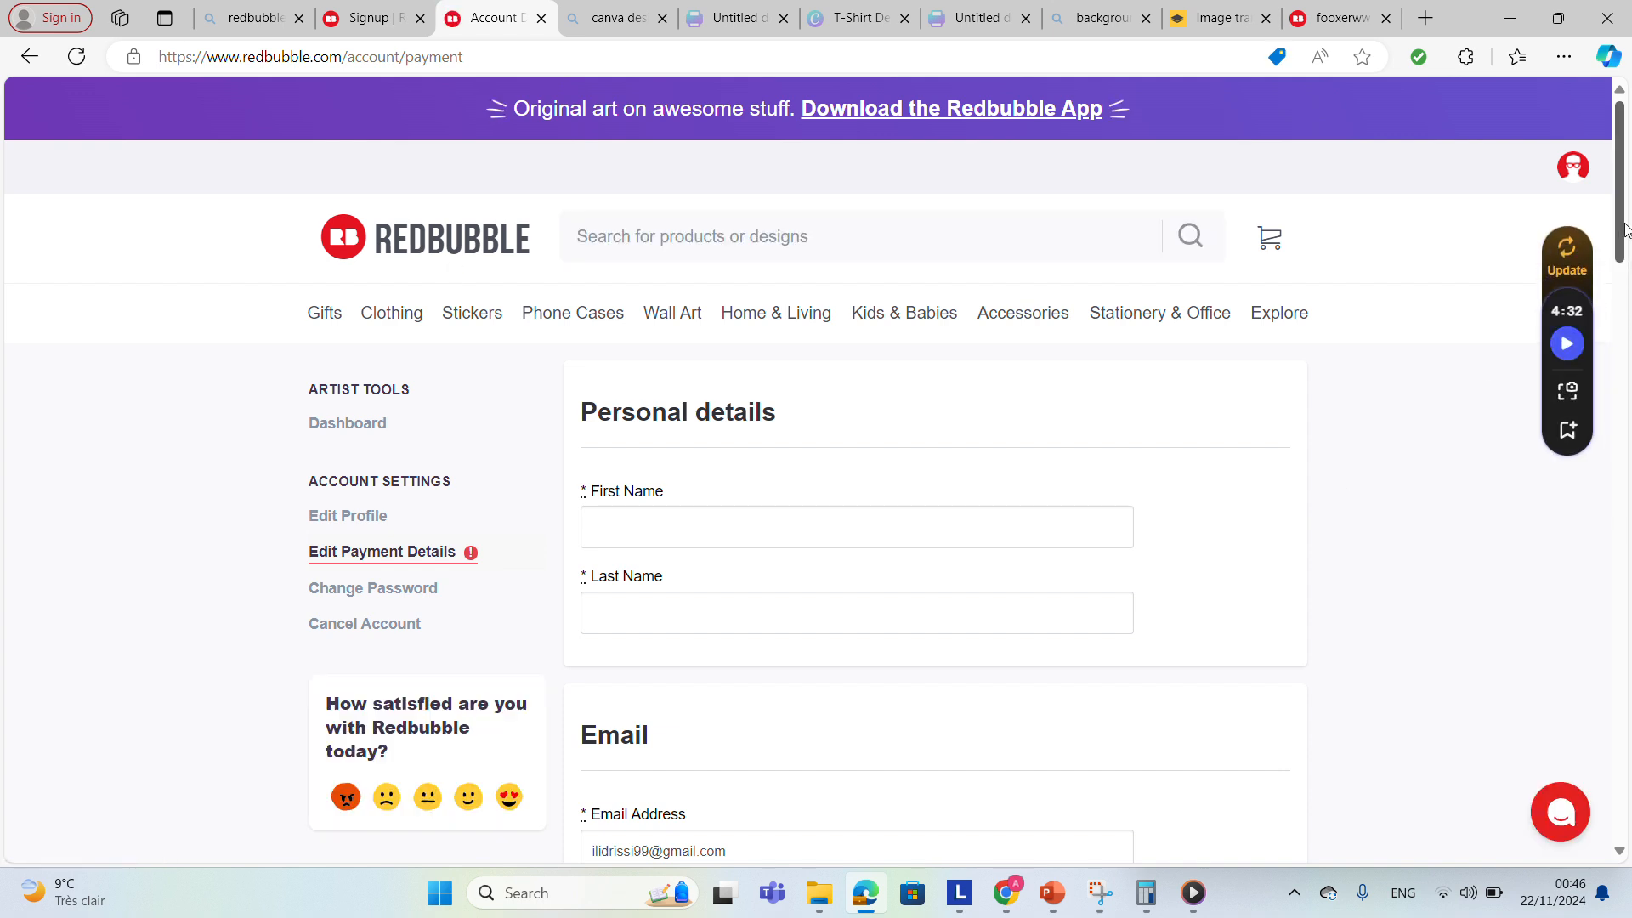
pyautogui.moveTo(1624, 230); pyautogui.dragTo(1628, 523)
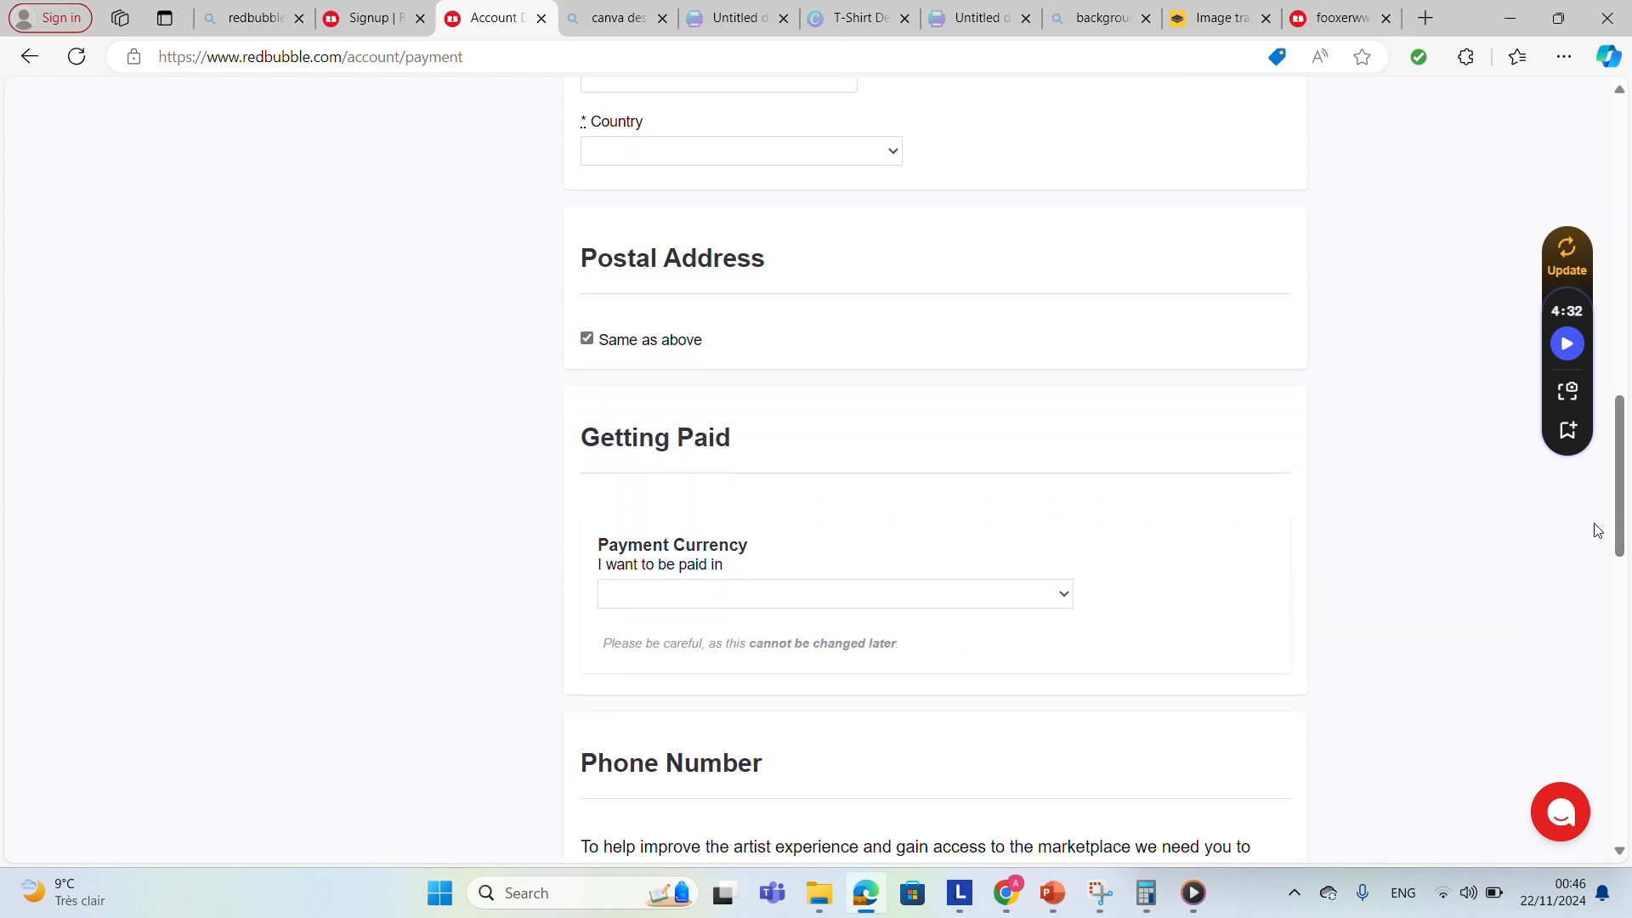
pyautogui.click(890, 597)
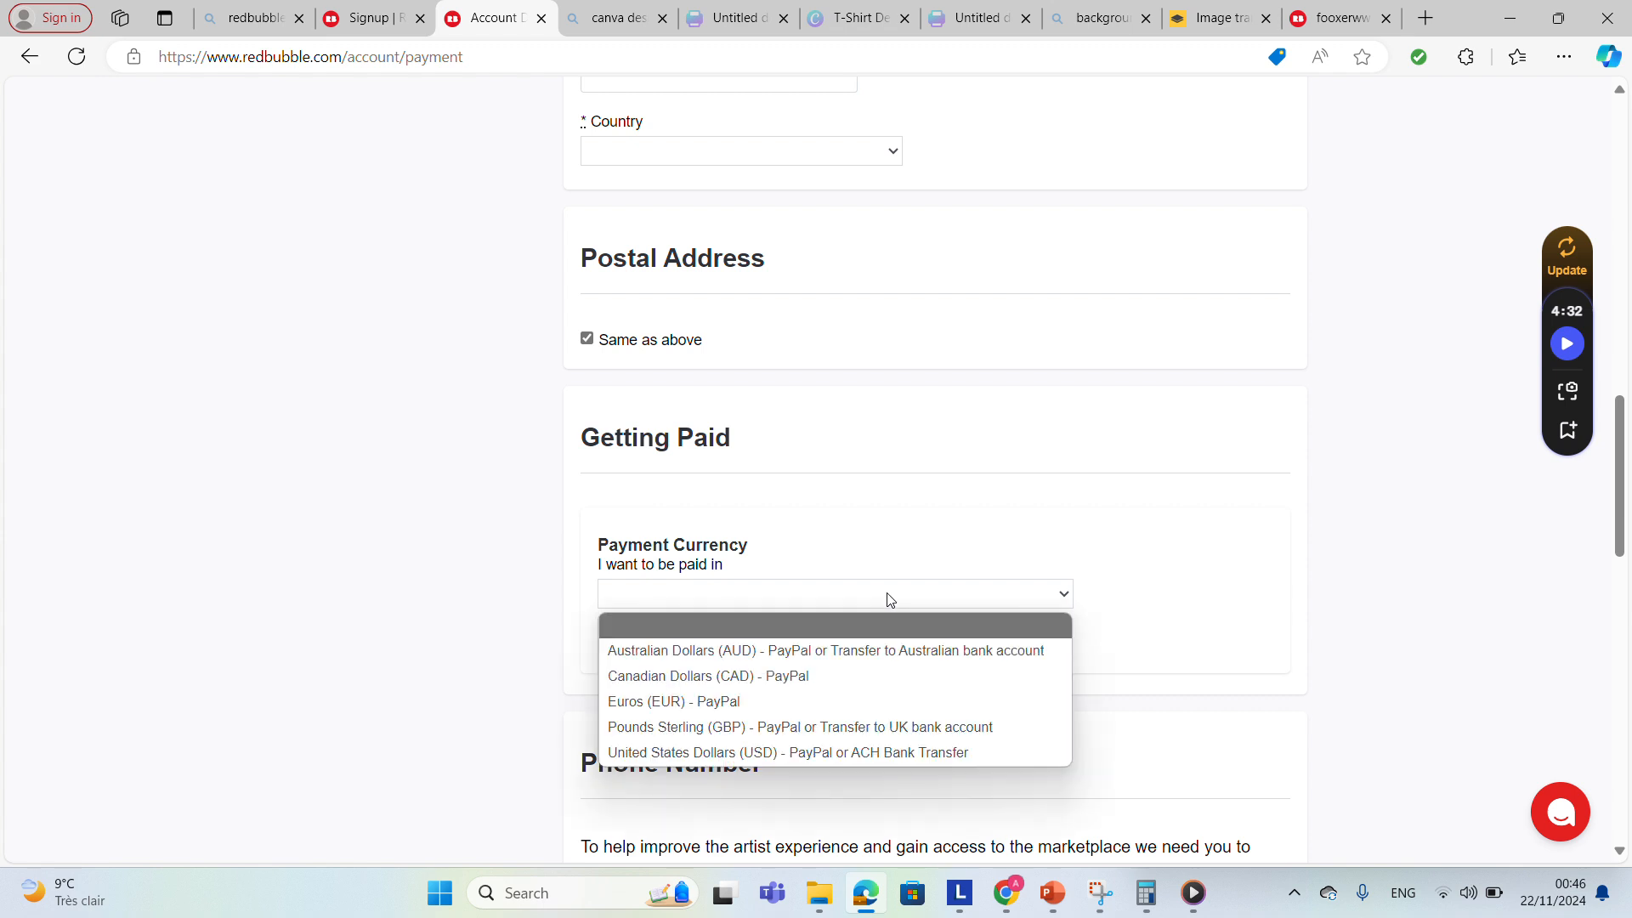
pyautogui.click(854, 753)
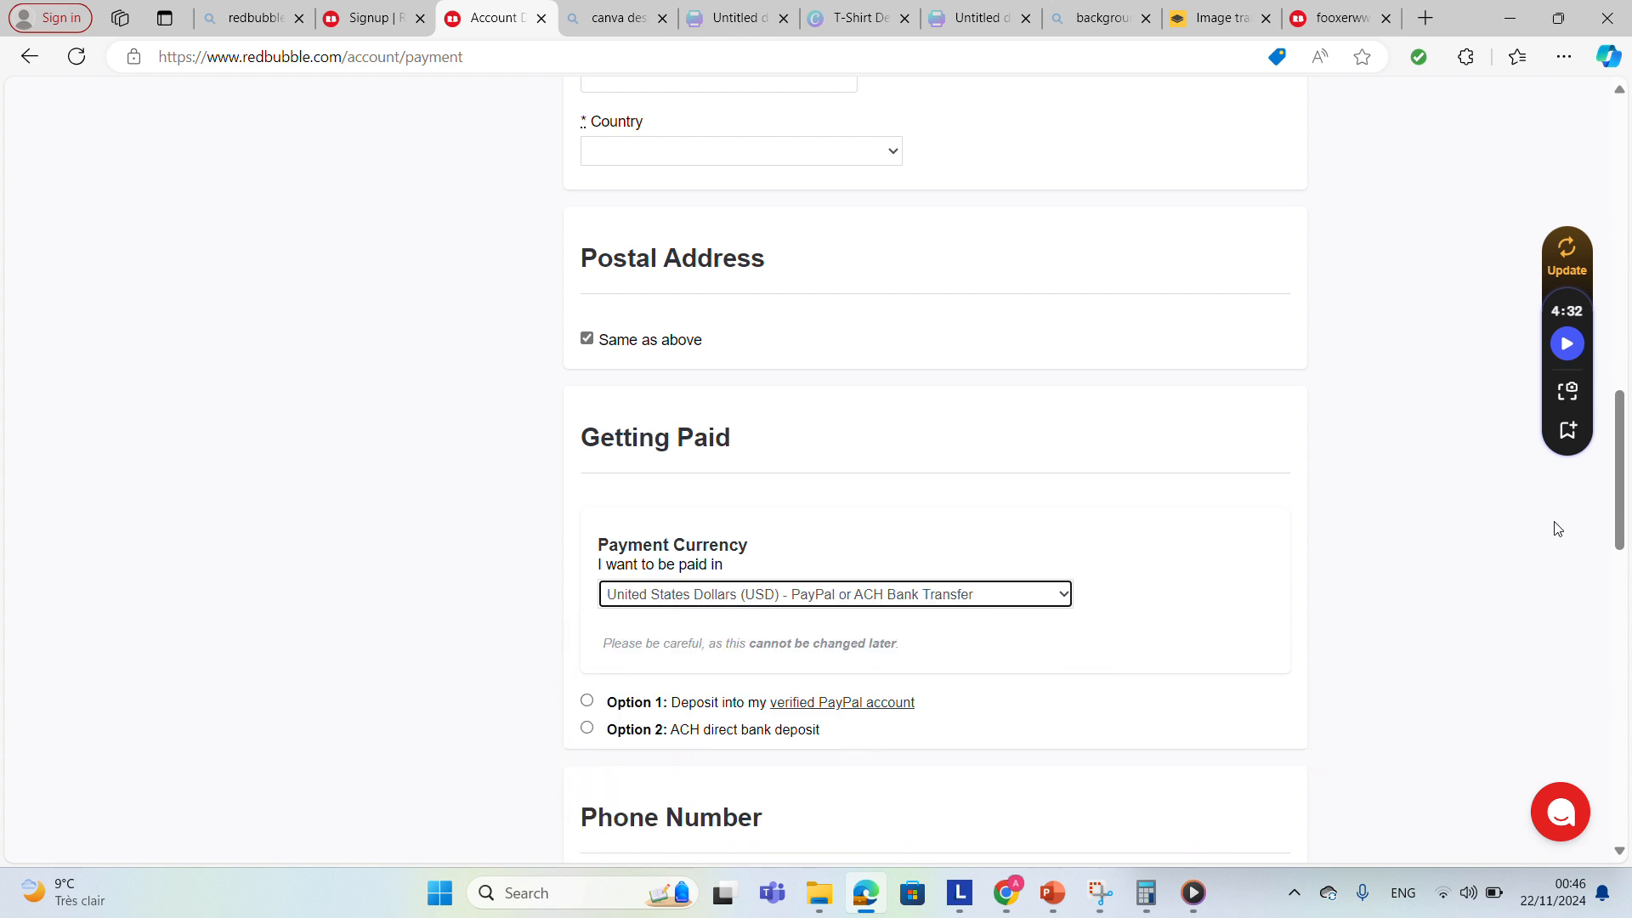
# Choose ACH direct bank deposit as the payment option.
pyautogui.scroll(-3, 1129, 483)
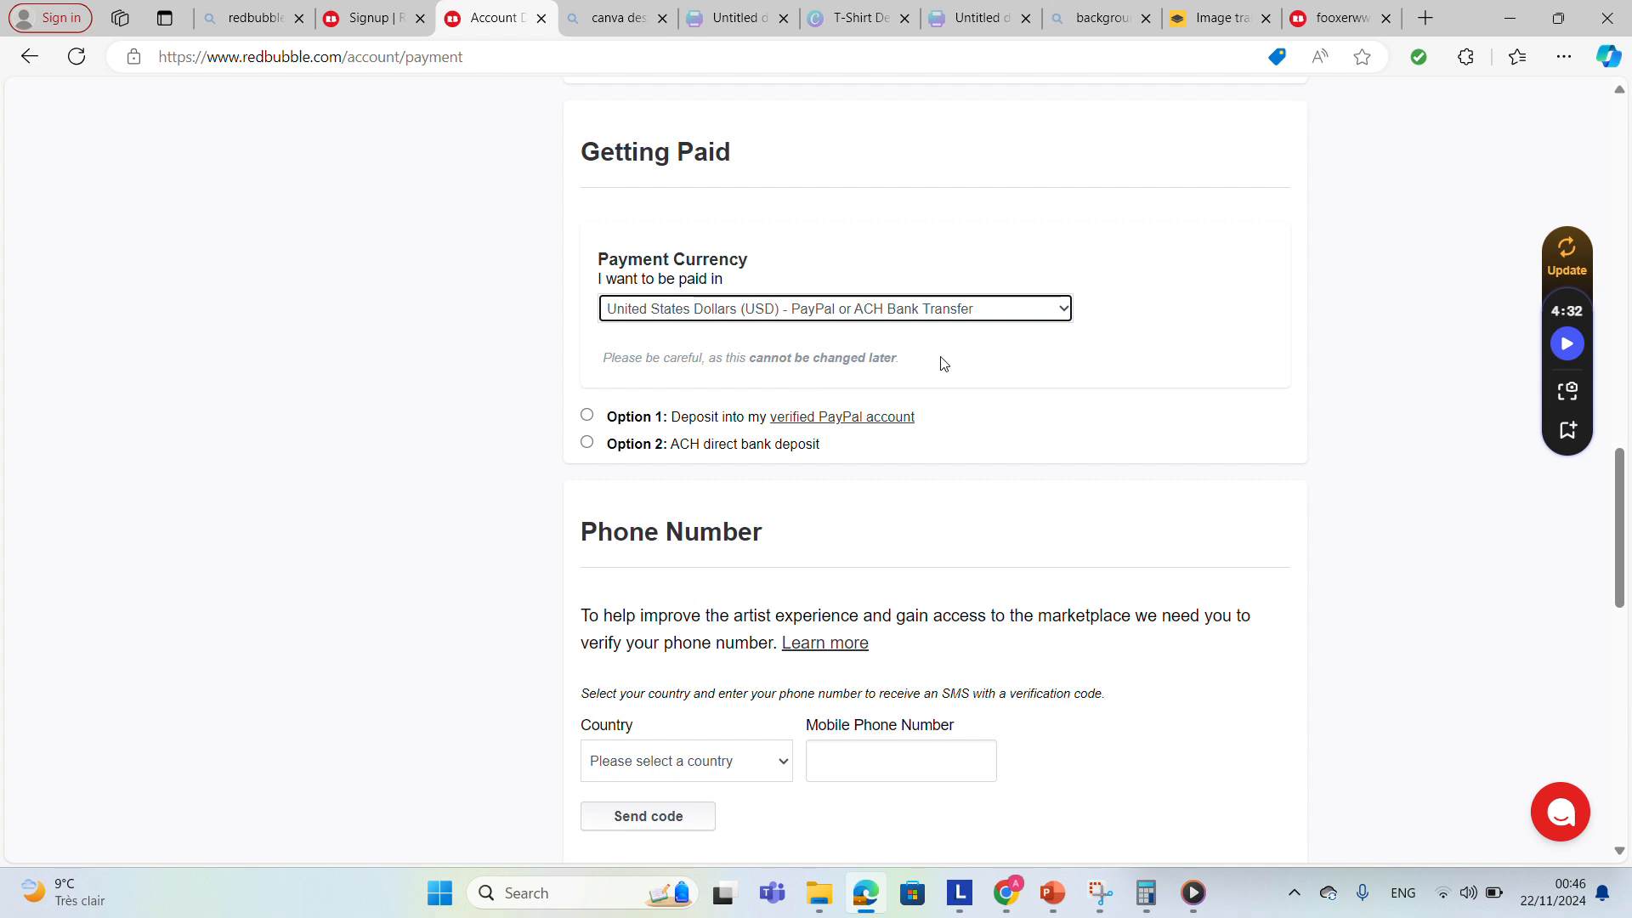
pyautogui.click(588, 416)
pyautogui.click(587, 416)
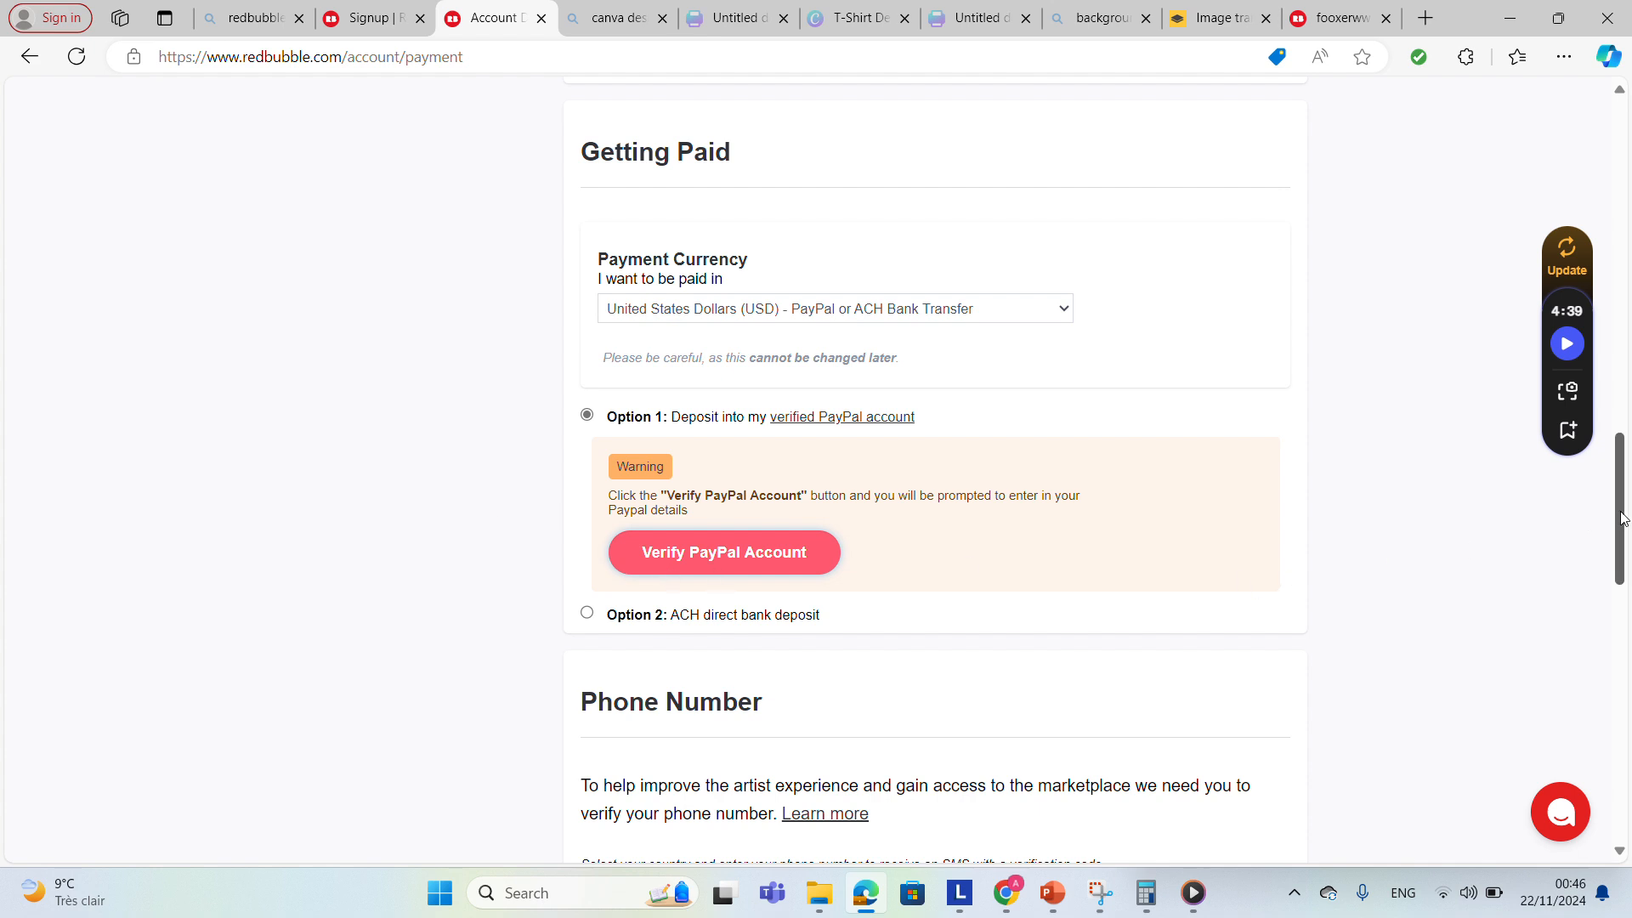
pyautogui.moveTo(1621, 520); pyautogui.dragTo(1581, 564)
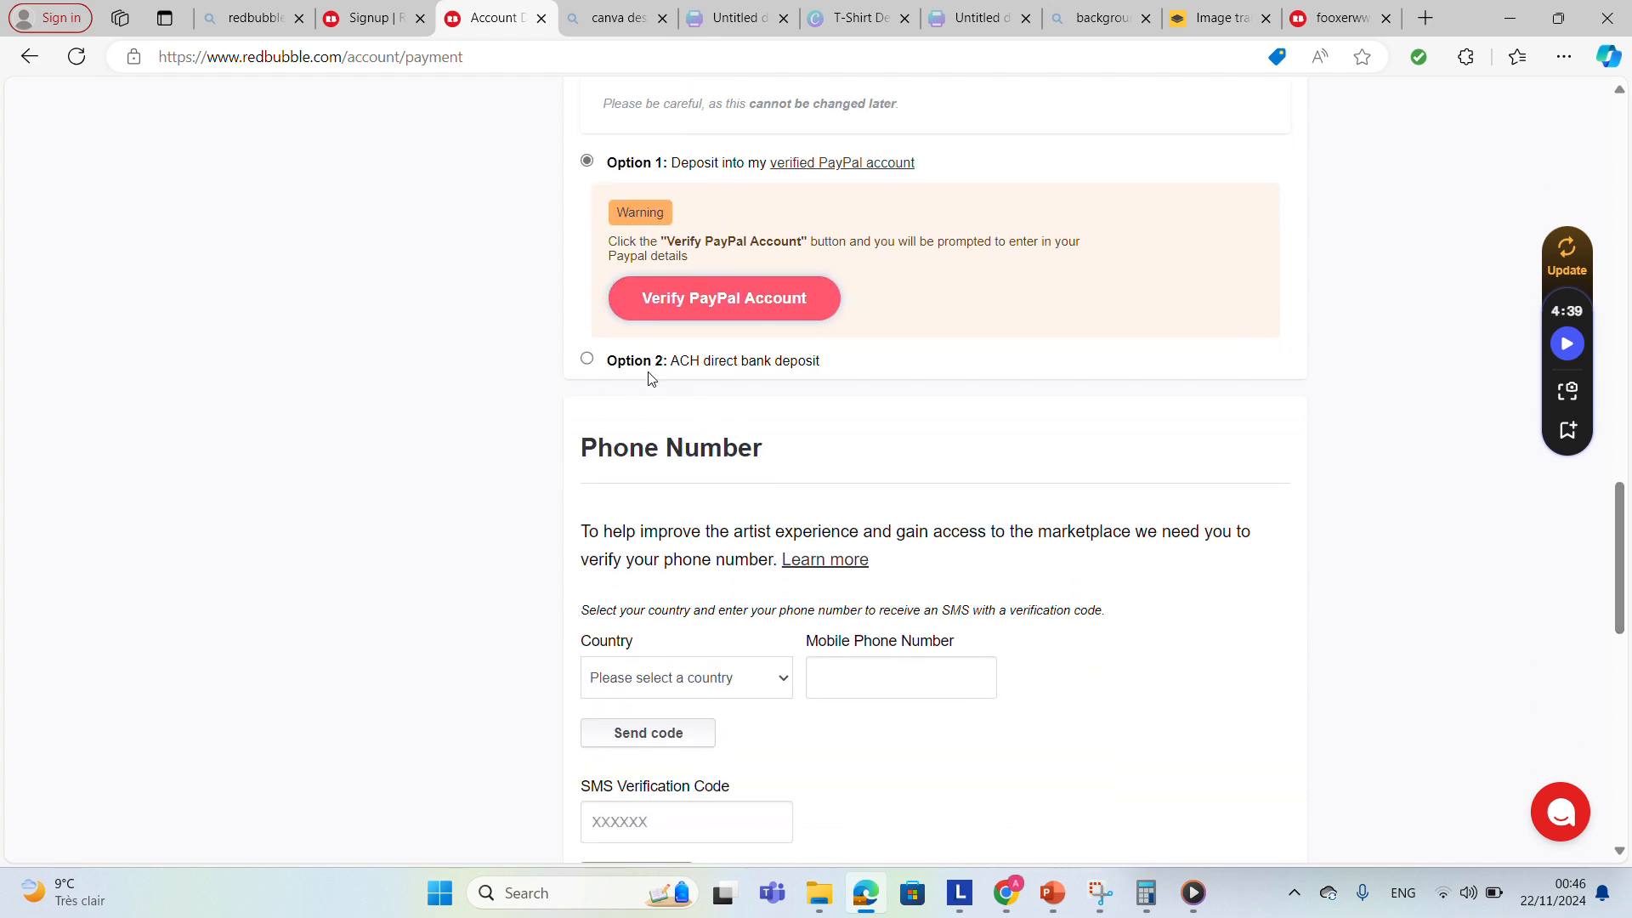
pyautogui.click(588, 361)
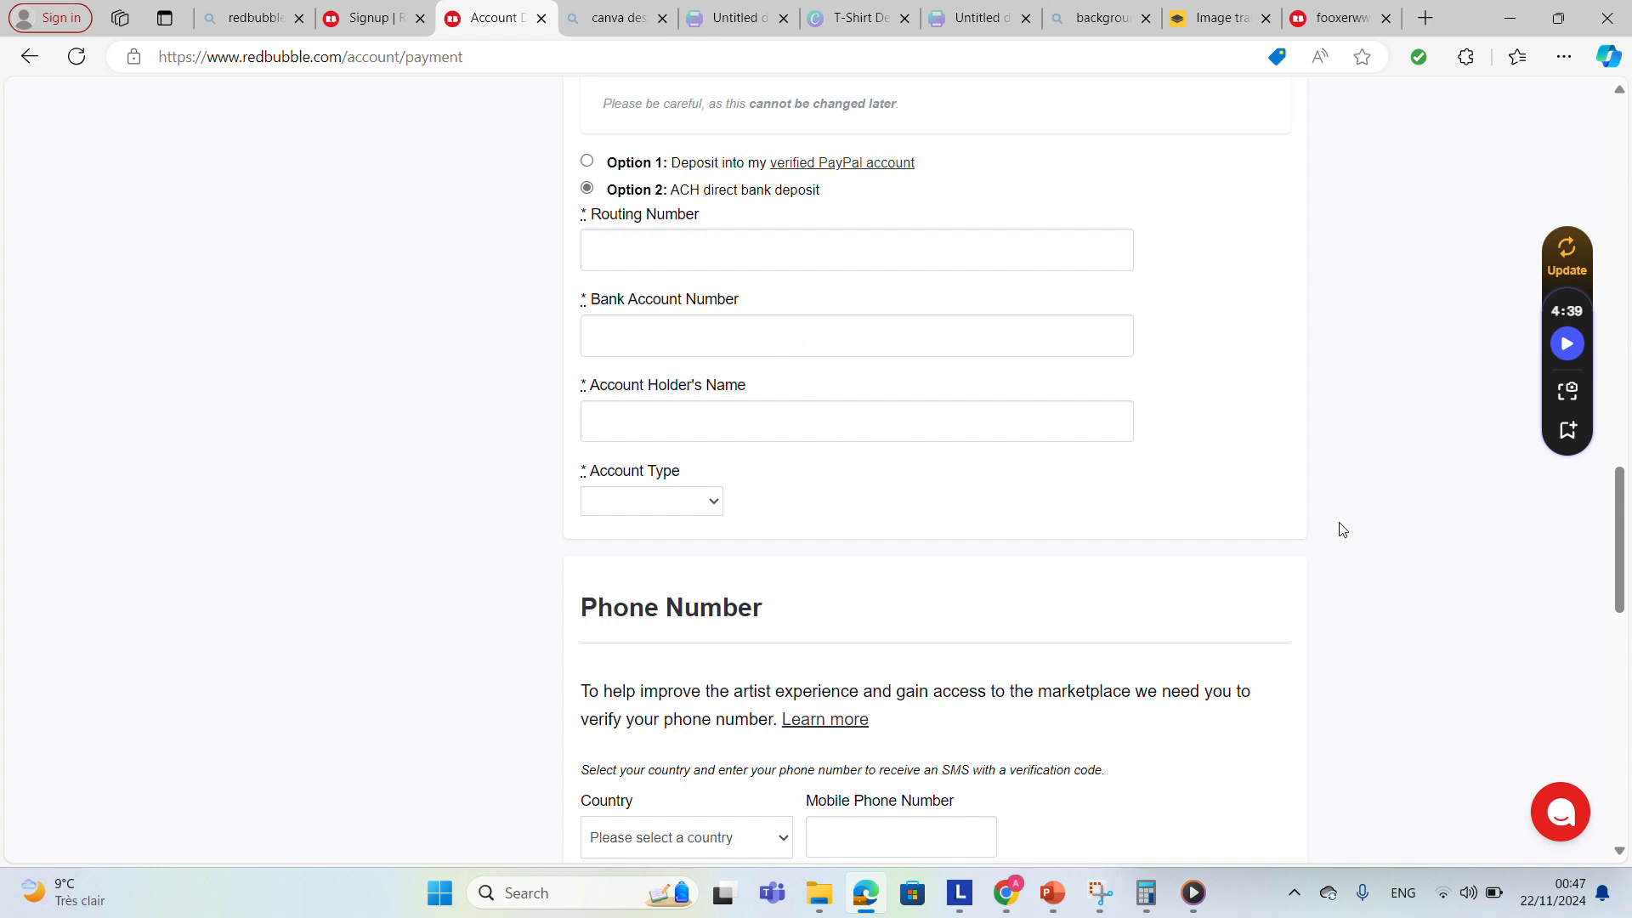
# Review the account type options, phone number verification and user agreement sections of the payment page.
pyautogui.click(671, 506)
pyautogui.click(482, 522)
pyautogui.scroll(-5, 1620, 580)
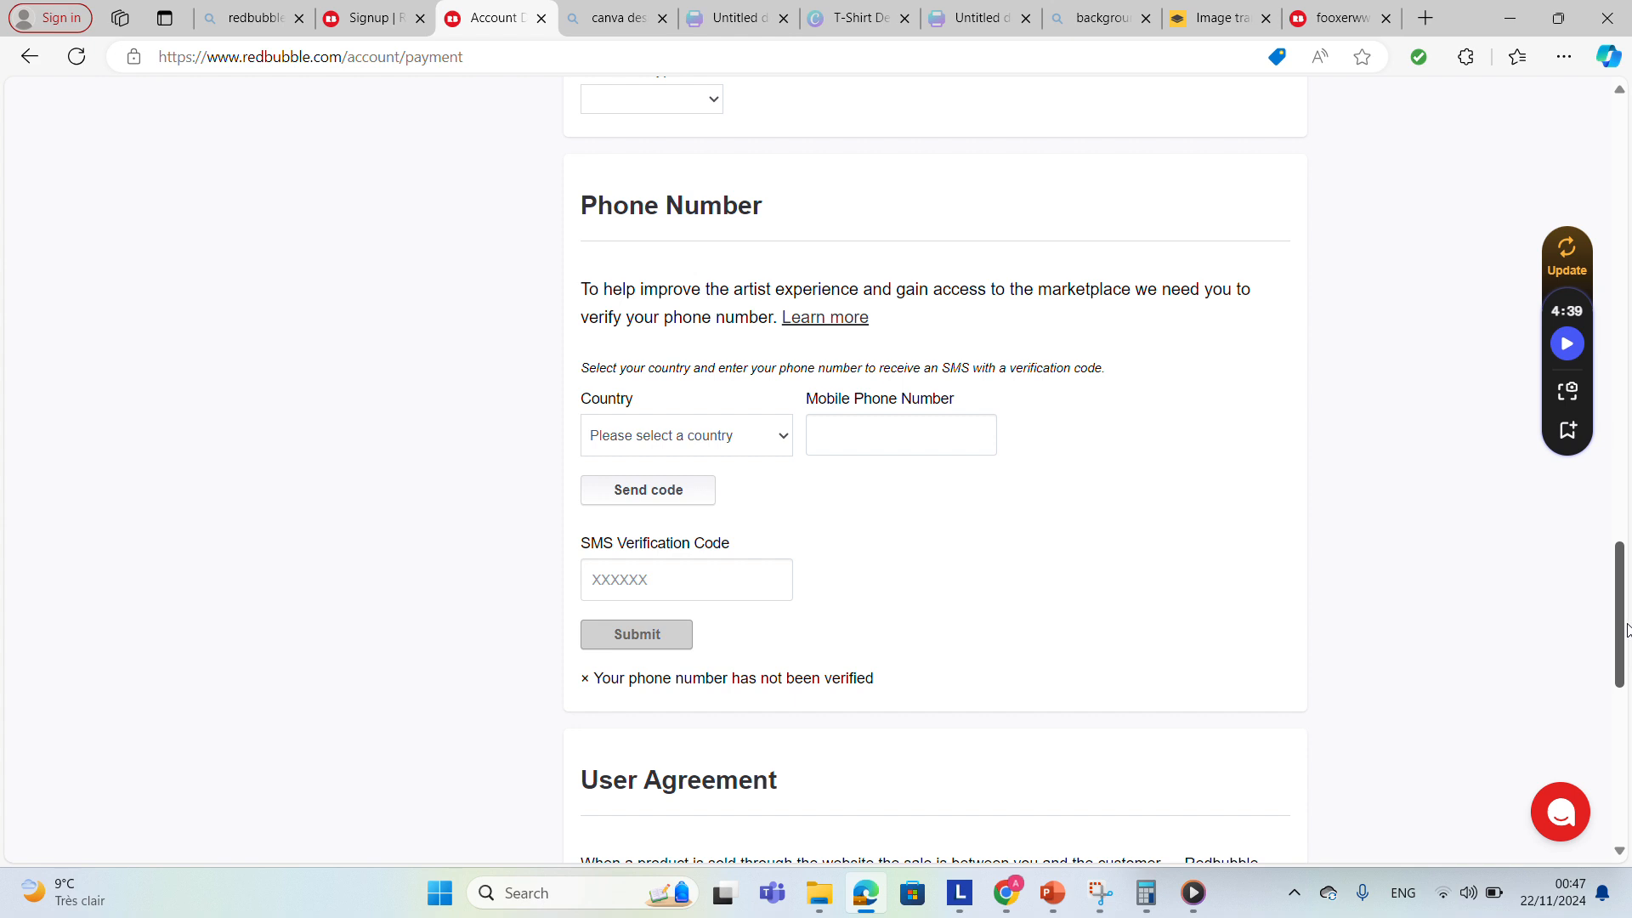
pyautogui.moveTo(1627, 629); pyautogui.dragTo(1627, 676)
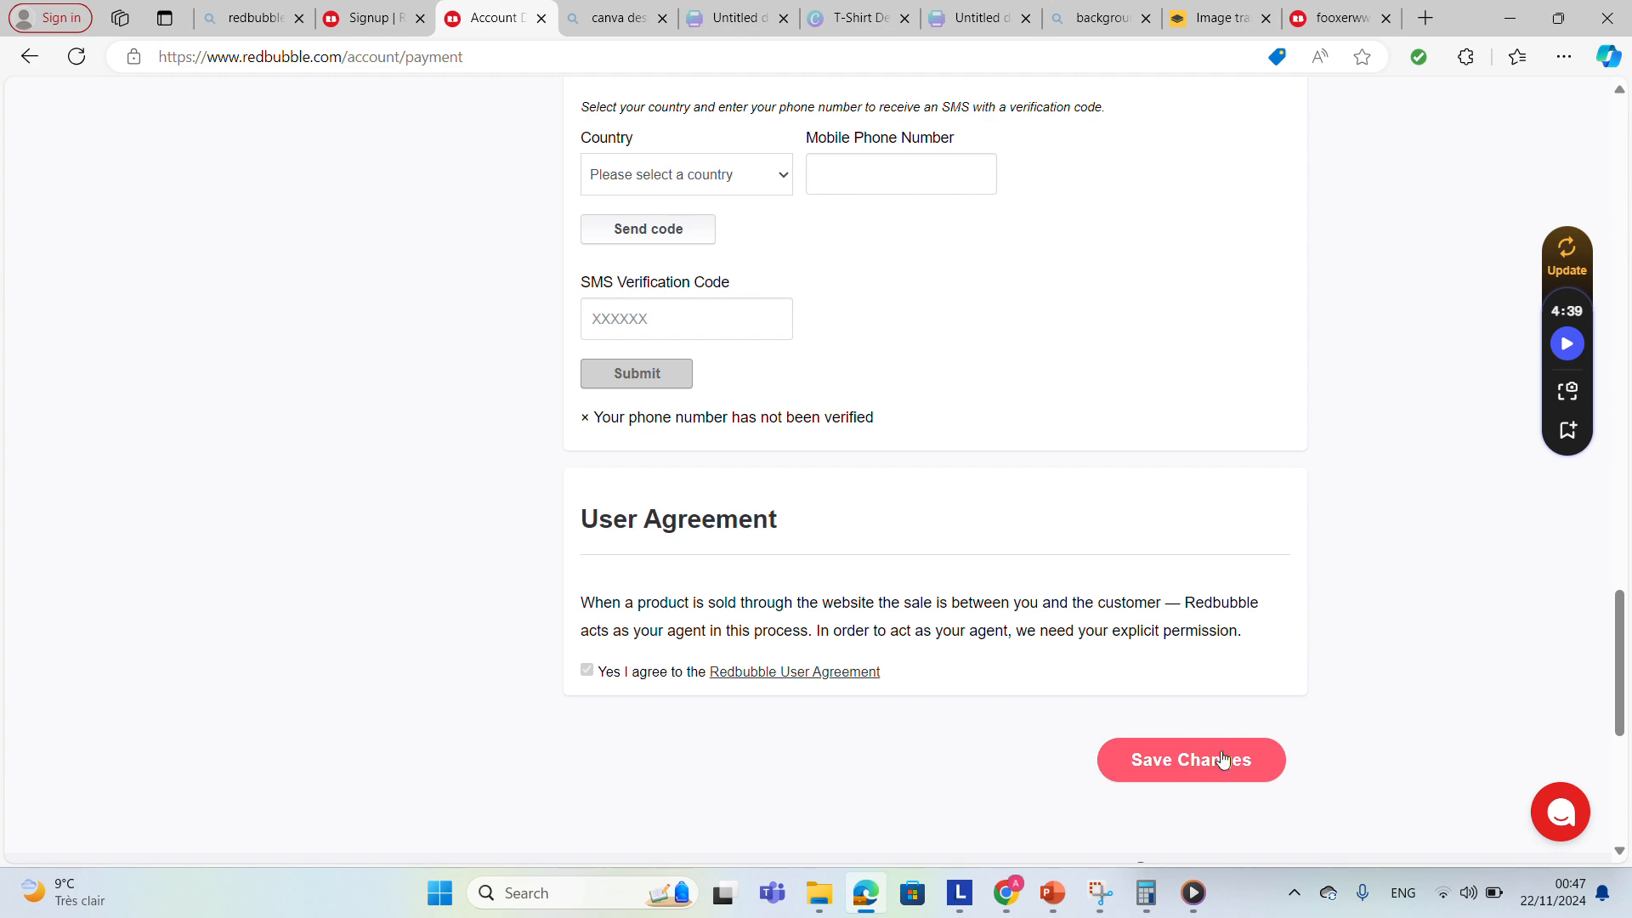
pyautogui.moveTo(1619, 662); pyautogui.dragTo(1589, 151)
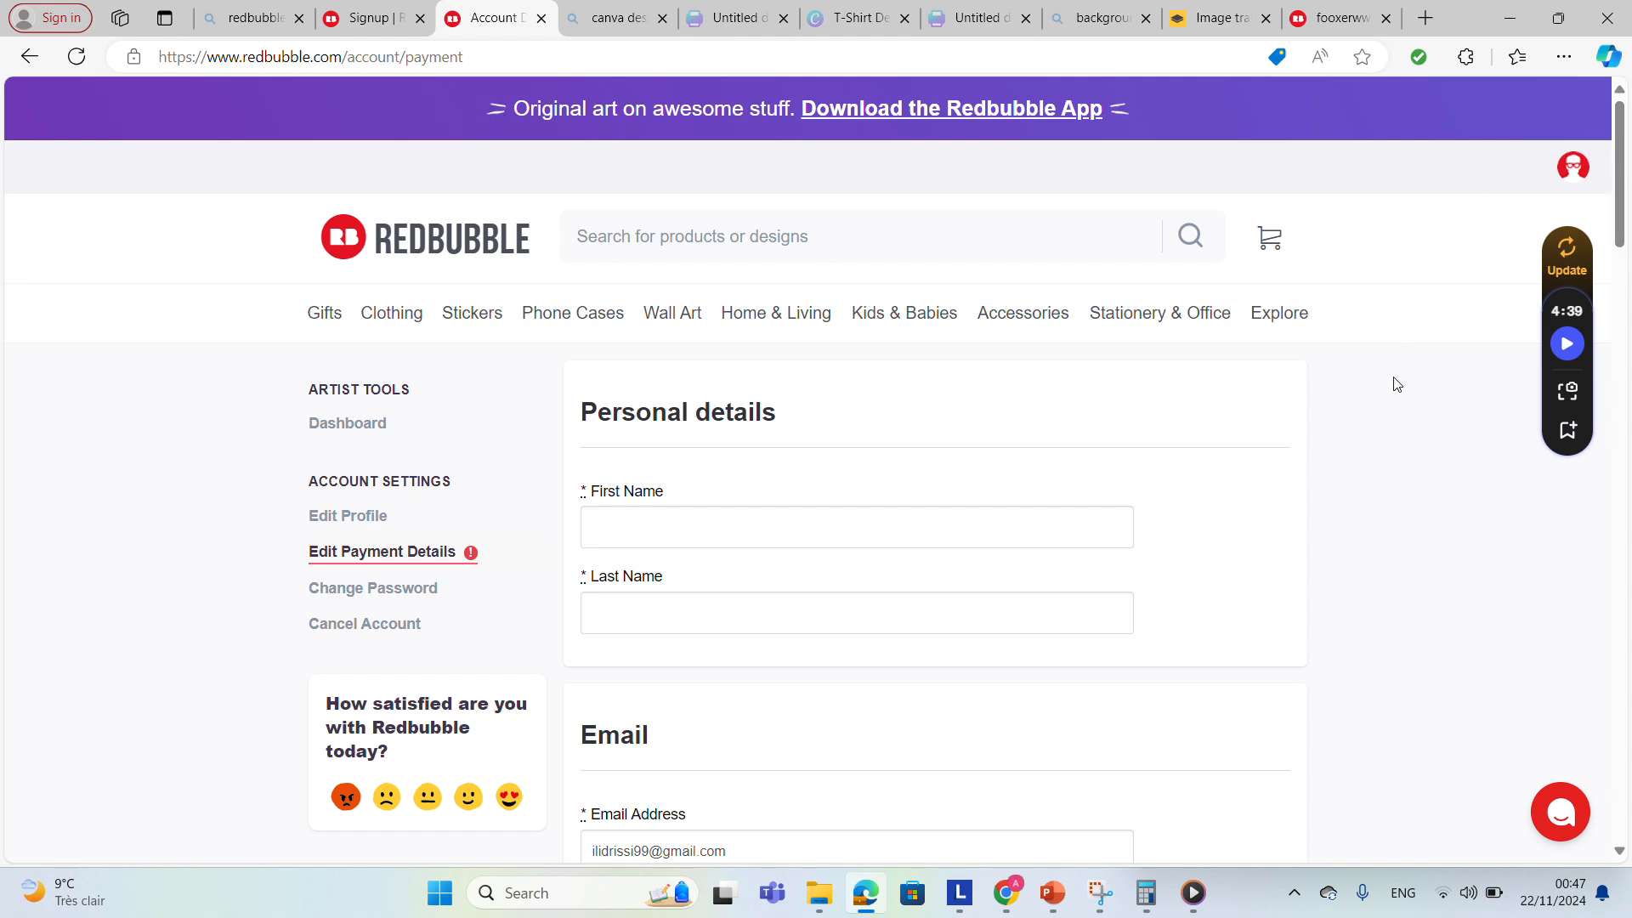